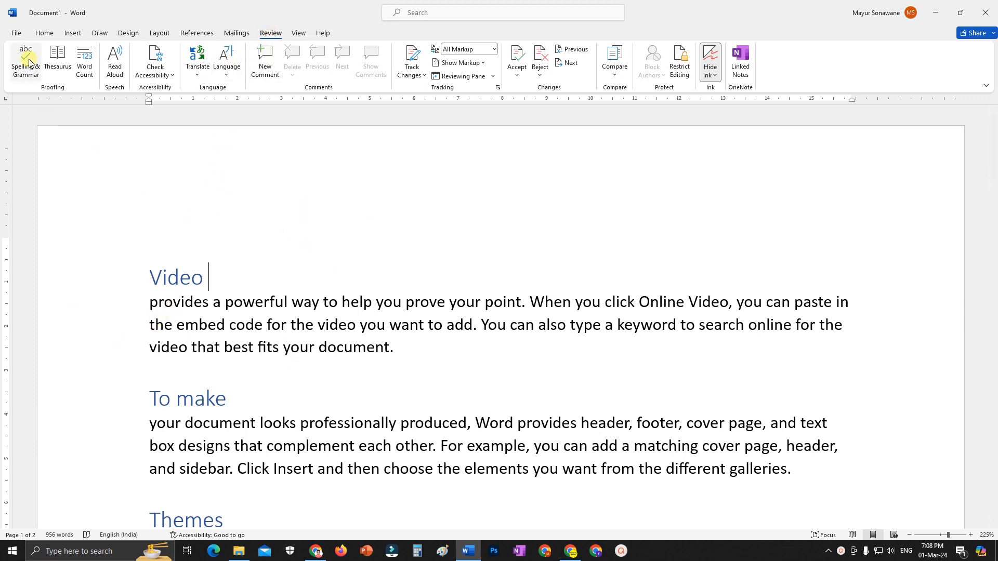
# Step: Run the spelling and grammar check on the whole document, including the rest beyond the selection, and look through the checked text
pyautogui.scroll(-2, 291, 260)
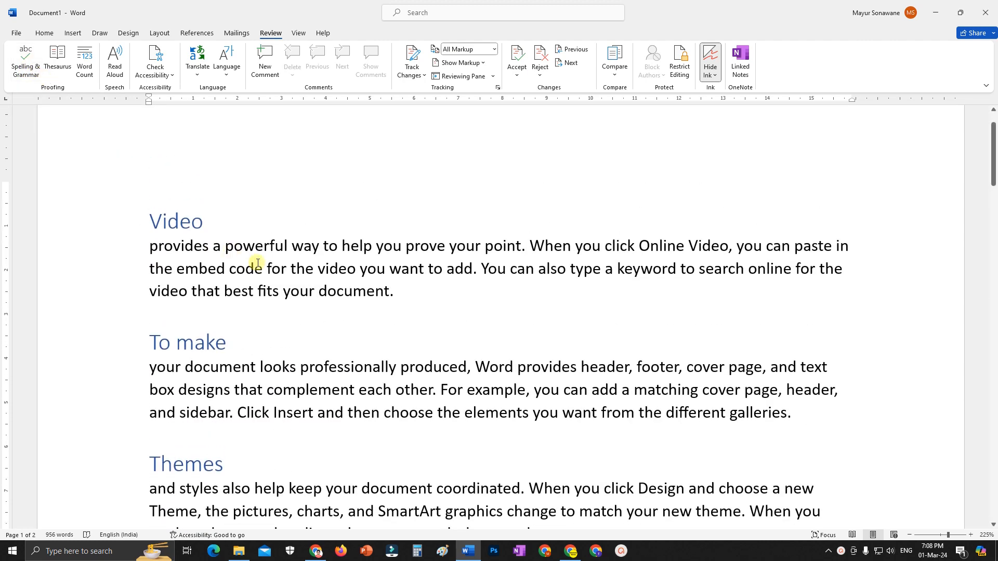
pyautogui.hotkey('ctrl', 'a')
pyautogui.click(26, 60)
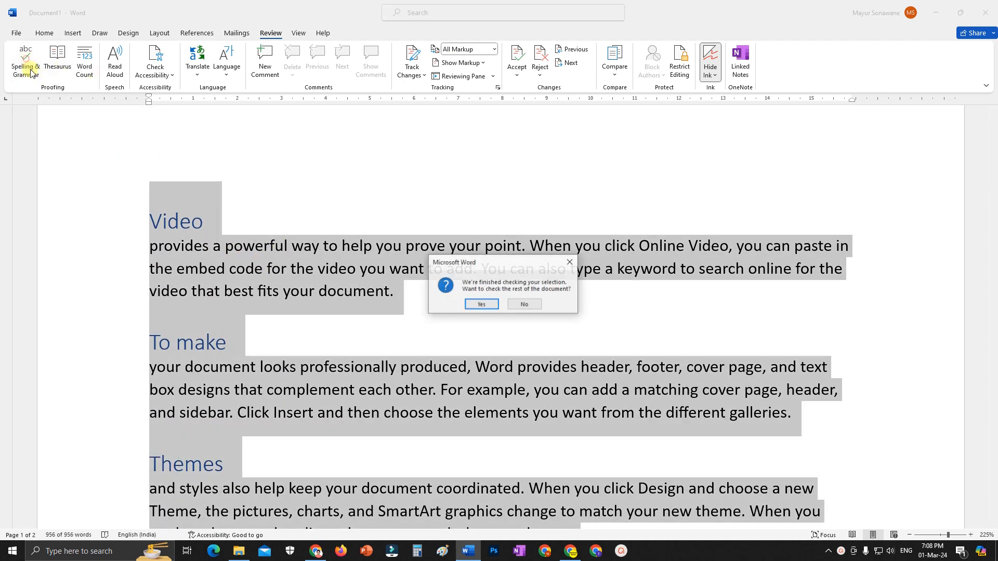
pyautogui.click(480, 305)
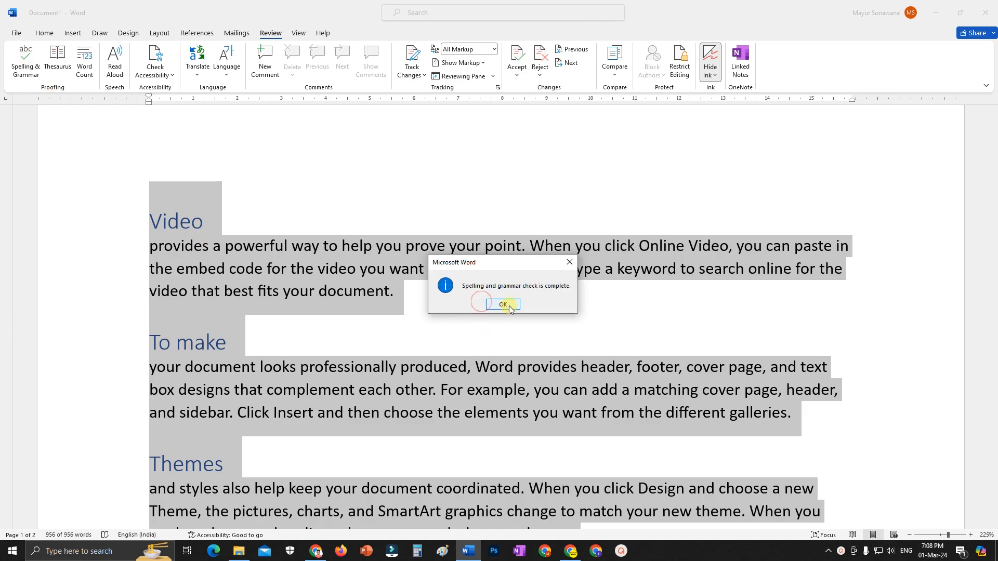
pyautogui.click(502, 306)
pyautogui.scroll(-10, 473, 324)
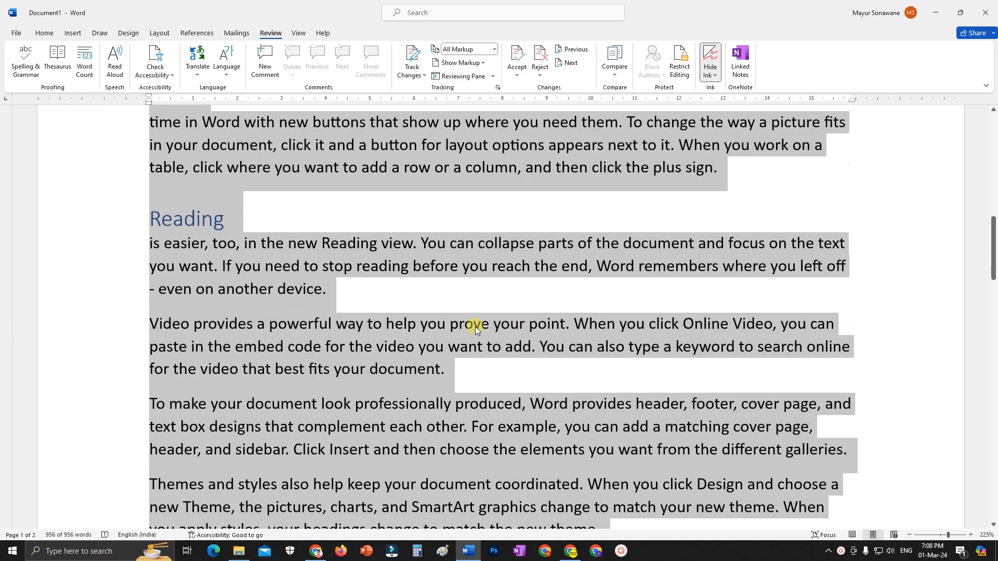
pyautogui.scroll(-8, 475, 326)
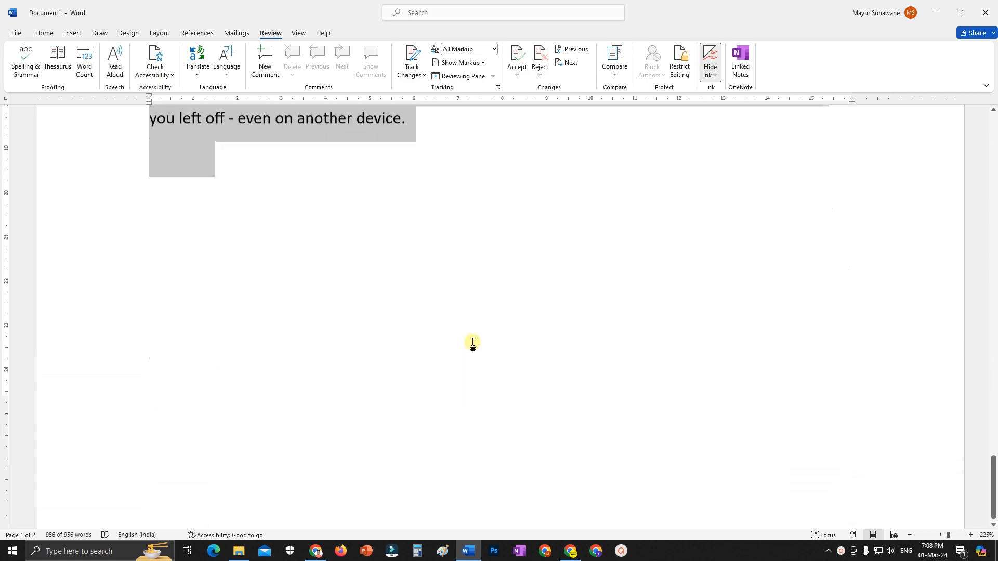
pyautogui.scroll(12, 473, 343)
pyautogui.scroll(15, 473, 351)
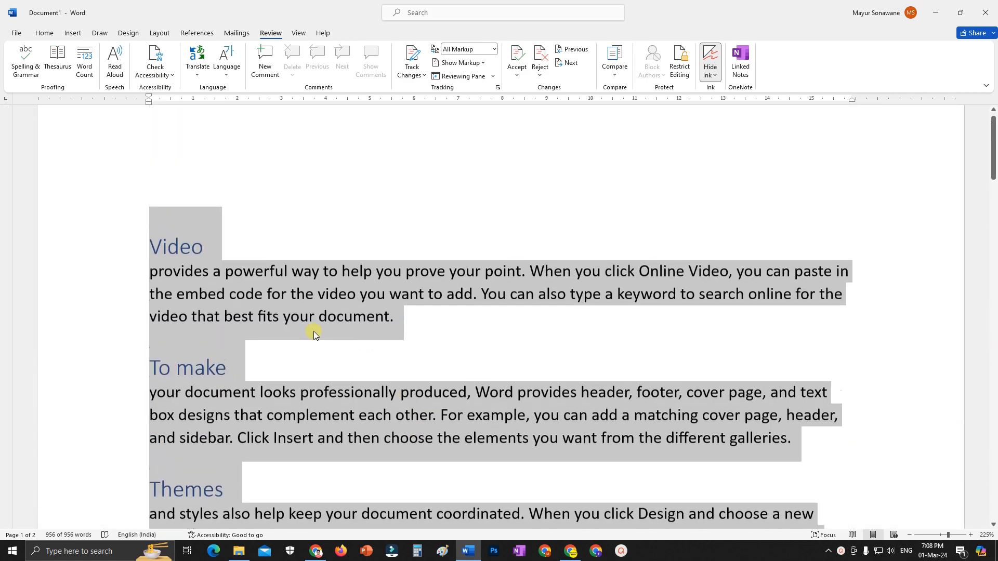
# Step: Misspell the first heading "Video" as "Vidoe"
pyautogui.click(164, 265)
pyautogui.moveTo(203, 268); pyautogui.dragTo(183, 269)
pyautogui.write('oe')
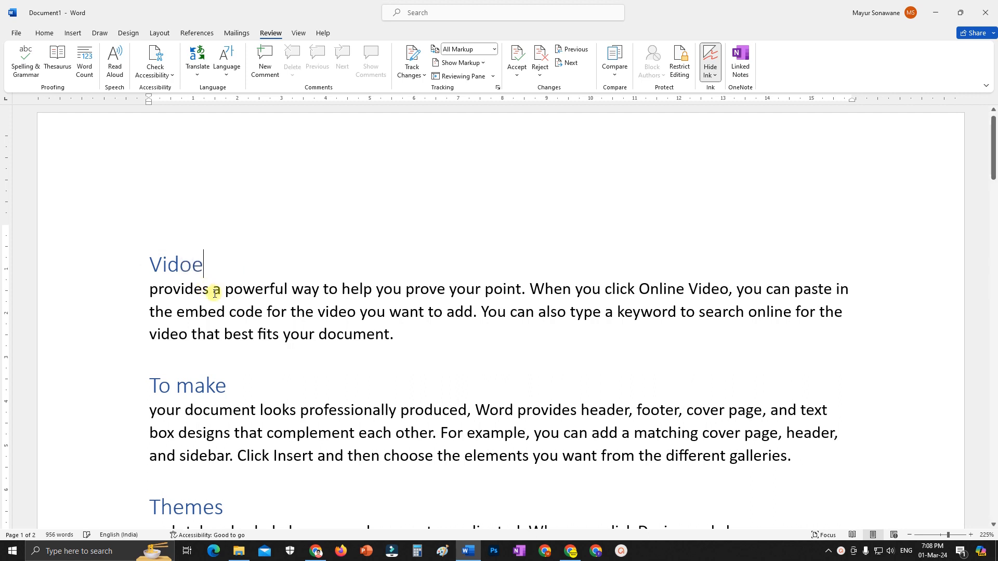
pyautogui.click(217, 302)
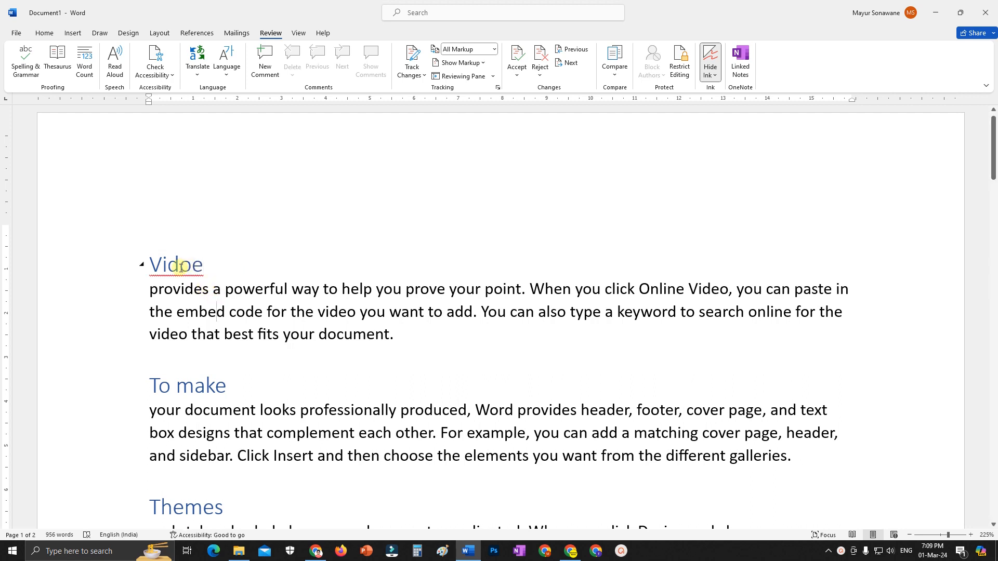
# Step: Check the whole document's spelling and replace the misspelled first heading with the suggestion "Video"
pyautogui.click(204, 299)
pyautogui.hotkey('ctrl', 'a')
pyautogui.click(26, 60)
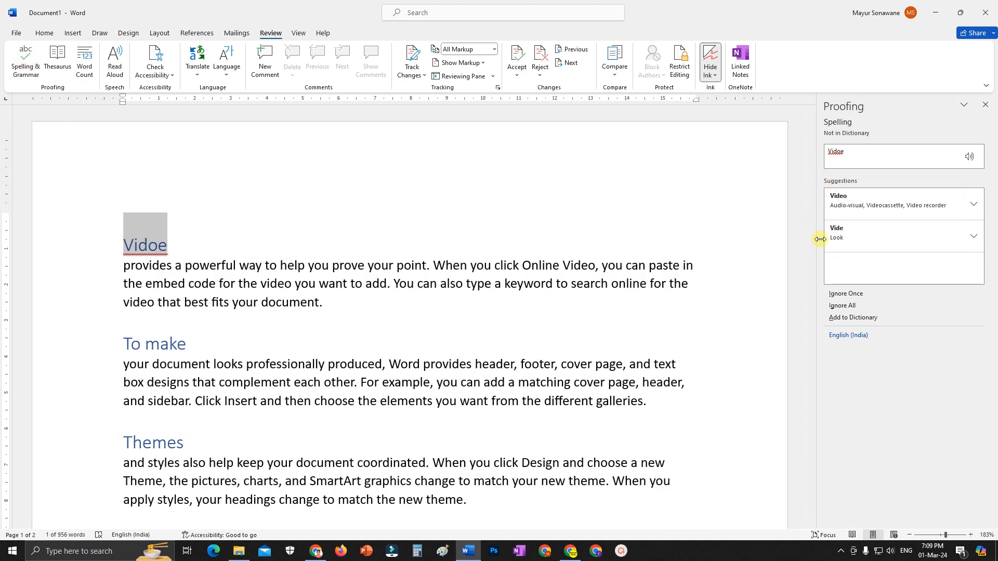
pyautogui.click(846, 202)
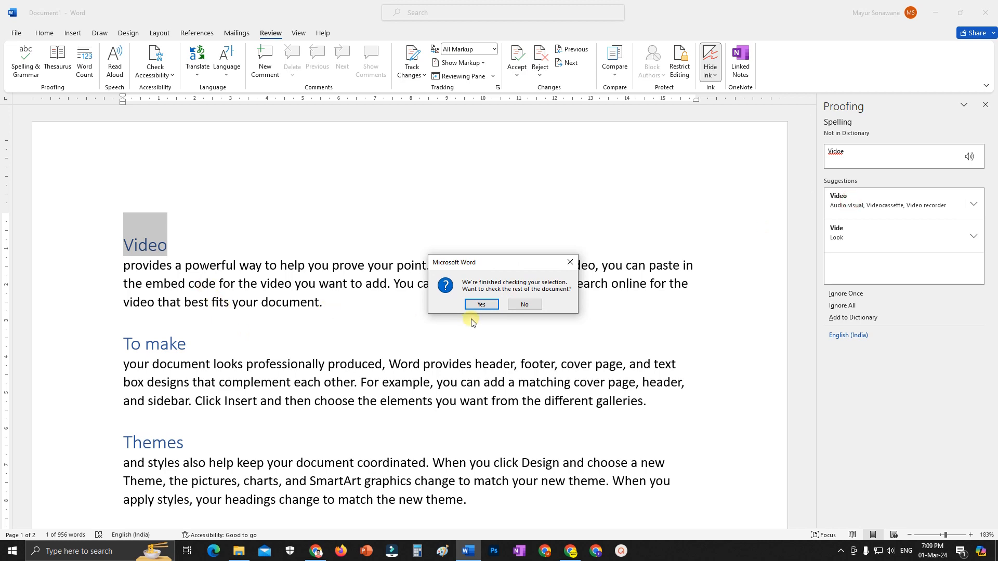
pyautogui.click(479, 305)
pyautogui.click(506, 305)
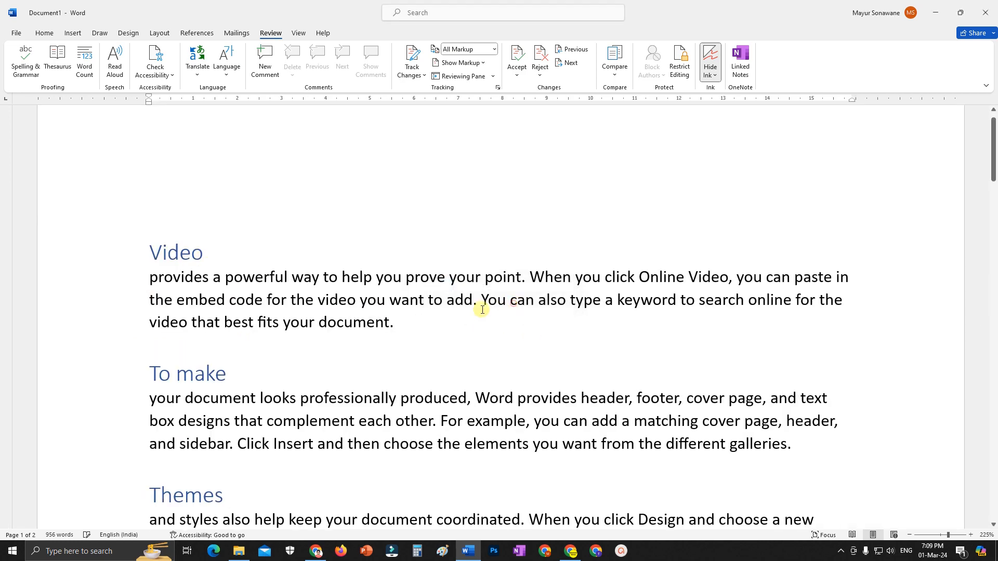
# Step: Misspell the first heading as "Vidoe" again and correct it in place with the suggested spelling "Video"
pyautogui.click(180, 253)
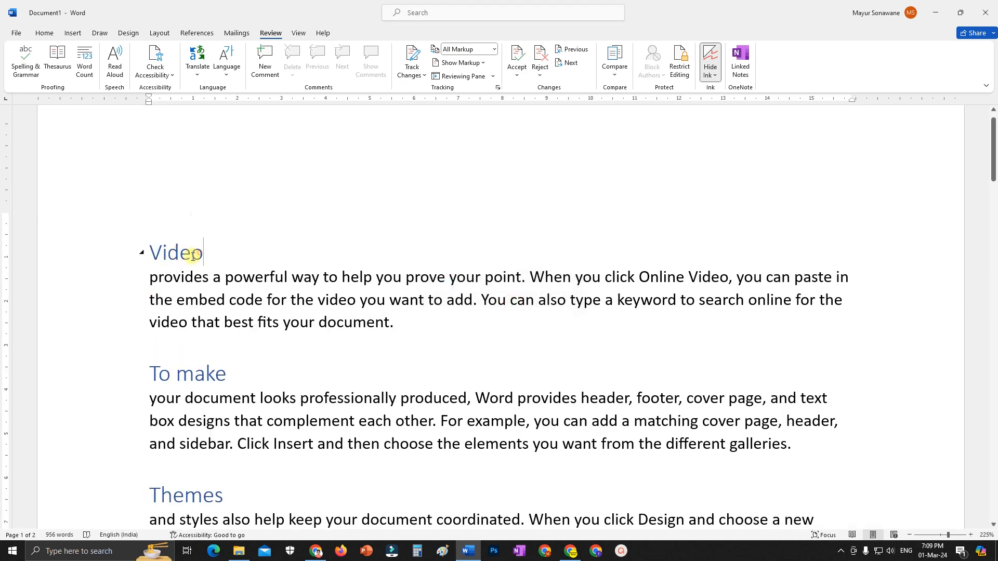
pyautogui.moveTo(192, 255); pyautogui.dragTo(180, 255)
pyautogui.write('oe')
pyautogui.rightClick(168, 253)
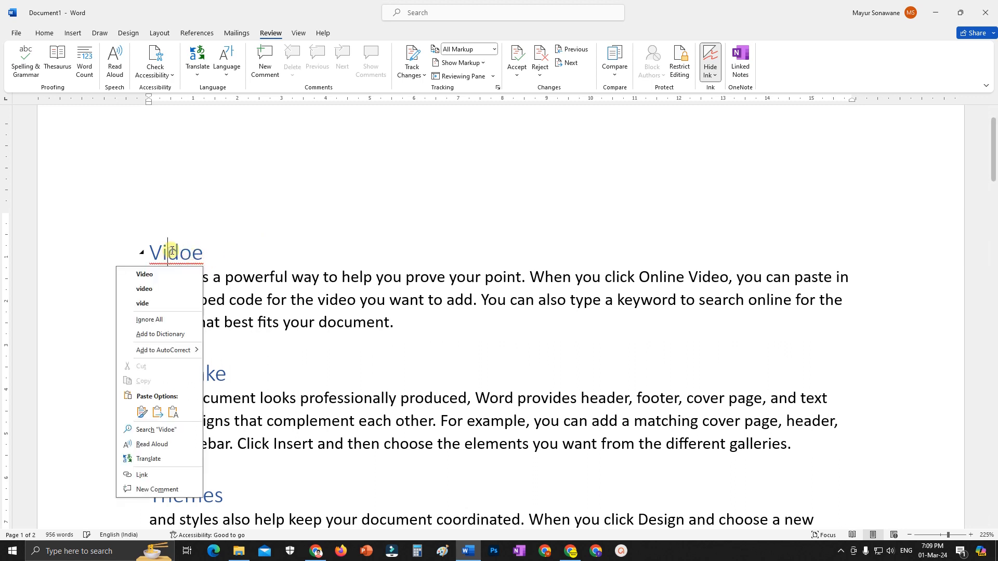
pyautogui.click(145, 274)
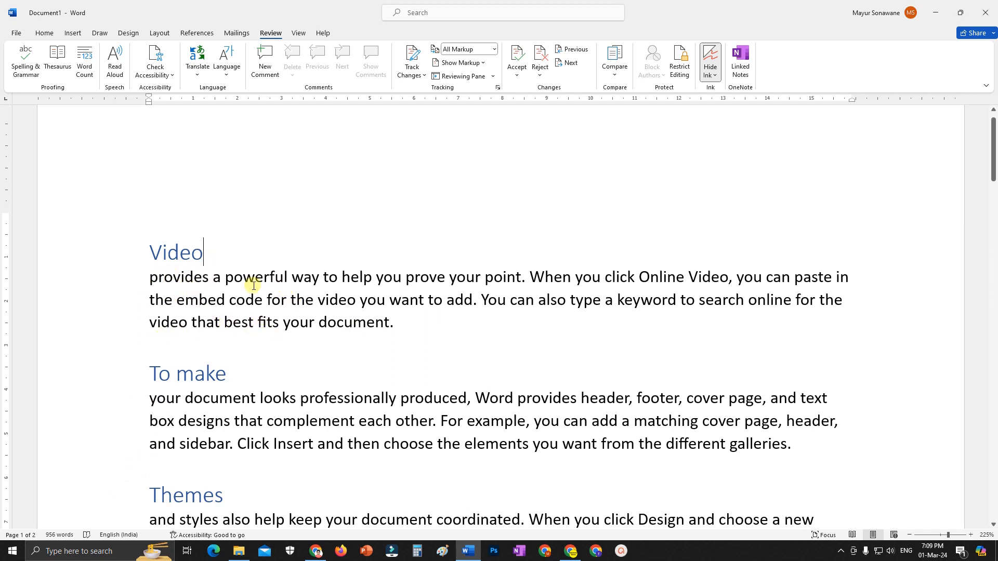
# Step: Look up synonyms for "powerful" in the first paragraph with the Thesaurus, then close the Thesaurus and Proofing panes
pyautogui.moveTo(226, 280); pyautogui.dragTo(287, 277)
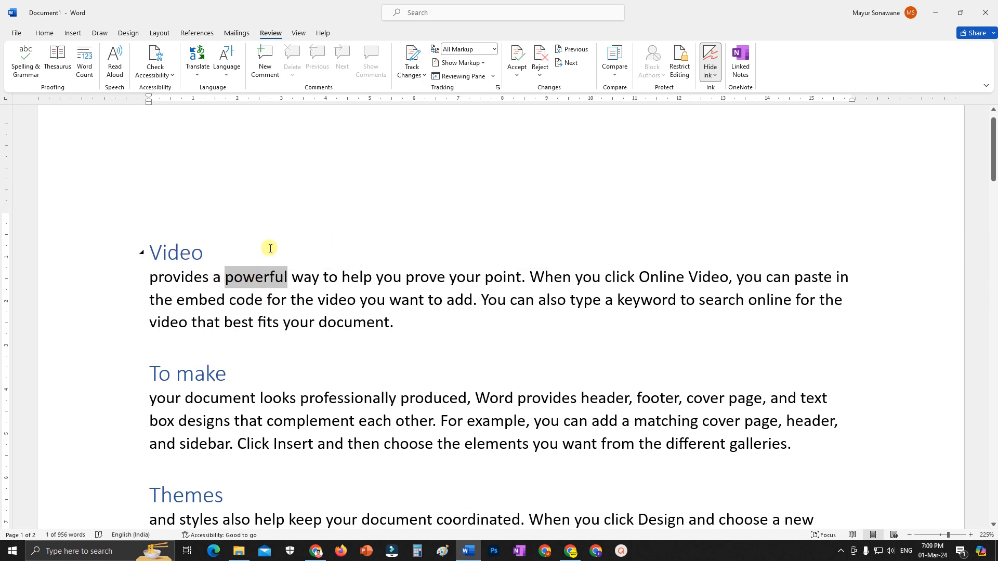
pyautogui.click(55, 63)
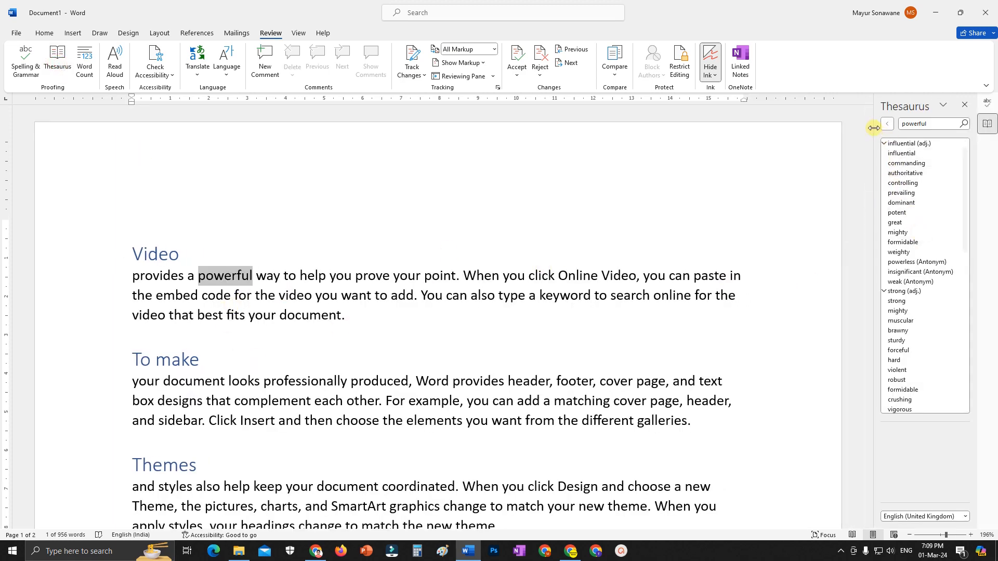
pyautogui.moveTo(874, 128); pyautogui.dragTo(812, 128)
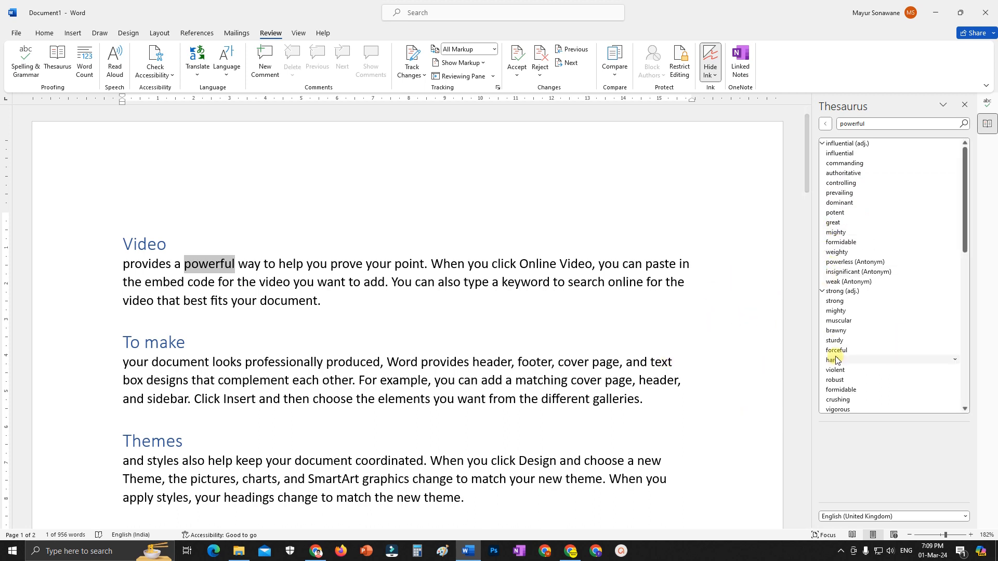
pyautogui.scroll(-3, 840, 361)
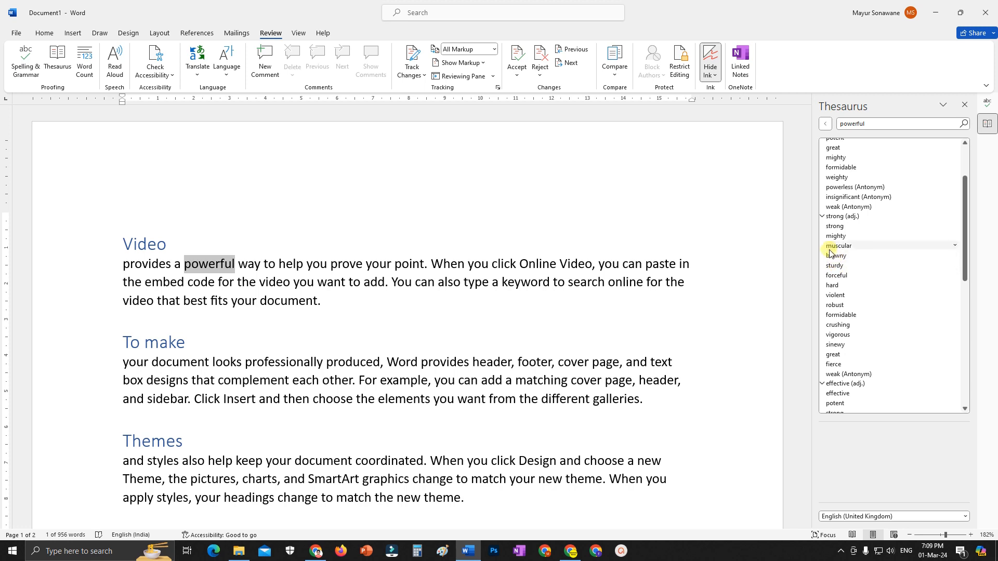
pyautogui.scroll(3, 842, 276)
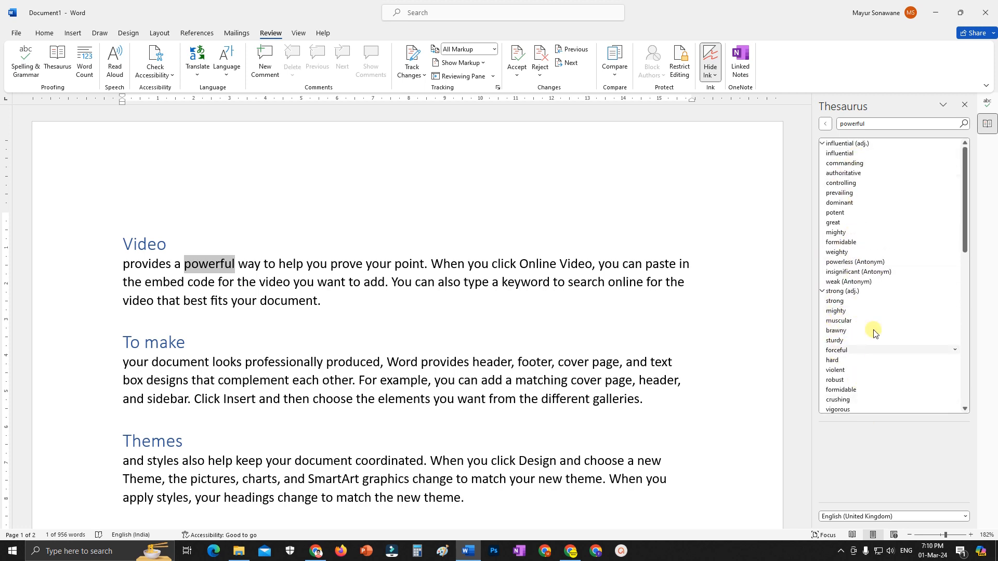
pyautogui.click(198, 265)
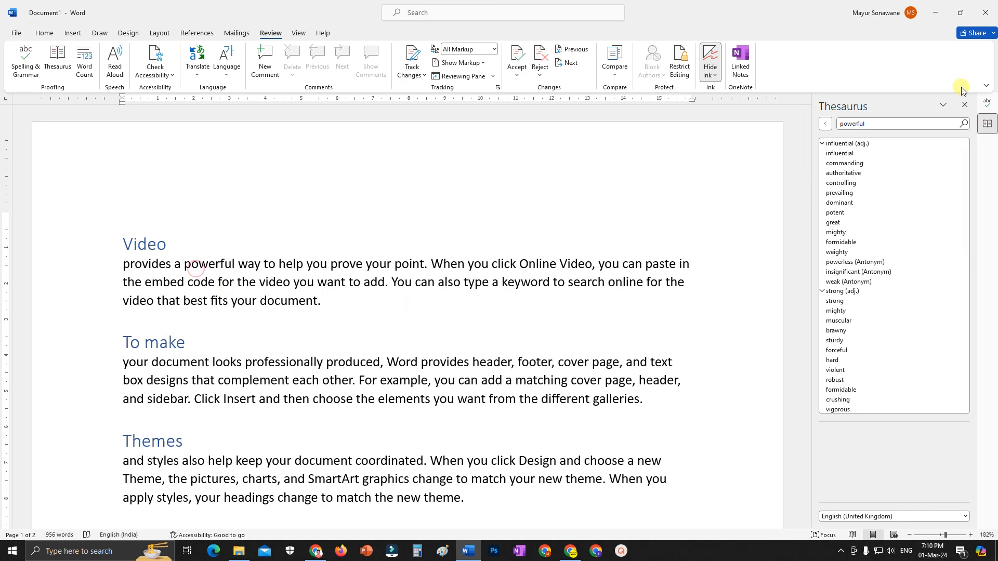
pyautogui.click(964, 105)
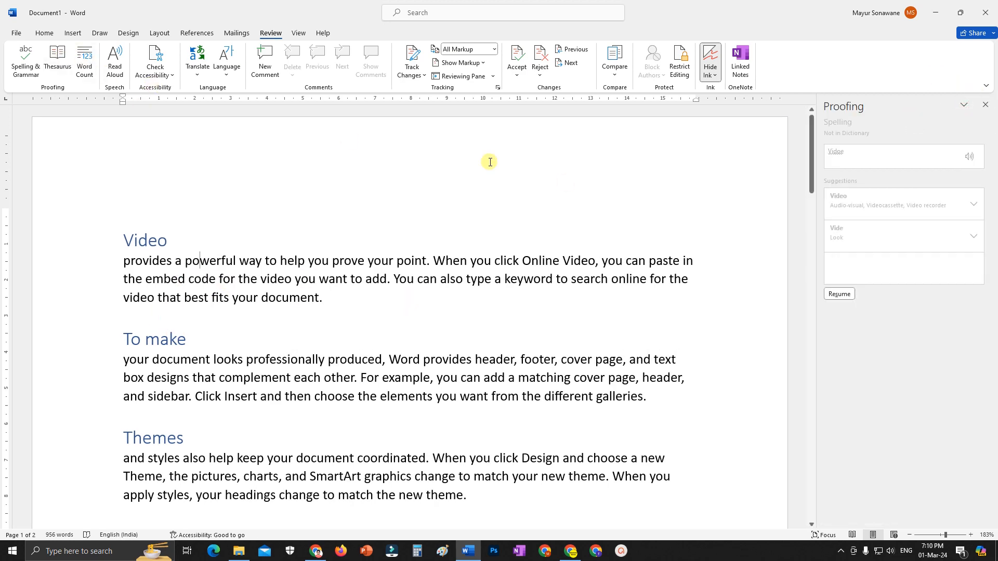
pyautogui.click(986, 104)
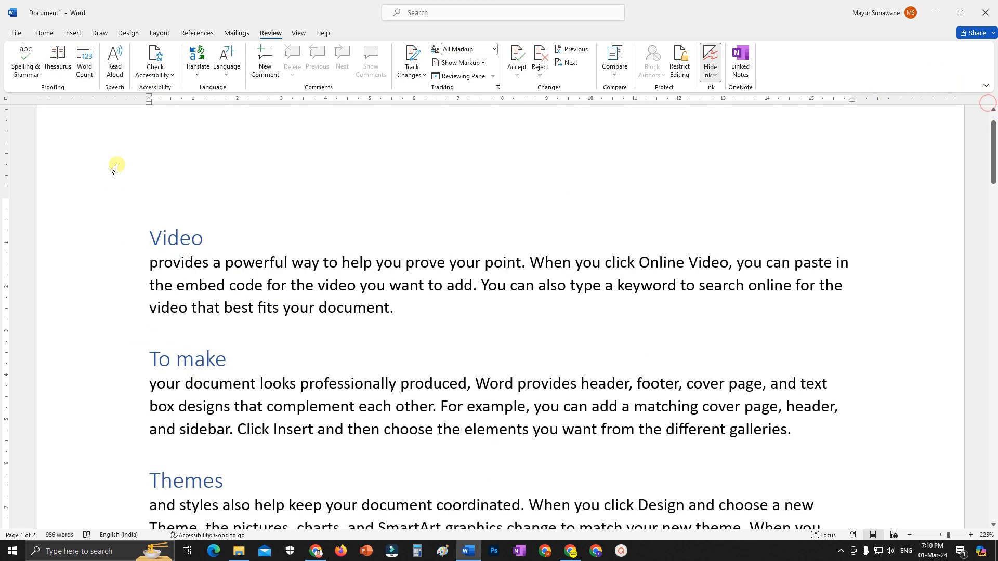
# Step: View the document's word count statistics, then have the first paragraph read aloud and stop the reading
pyautogui.click(84, 65)
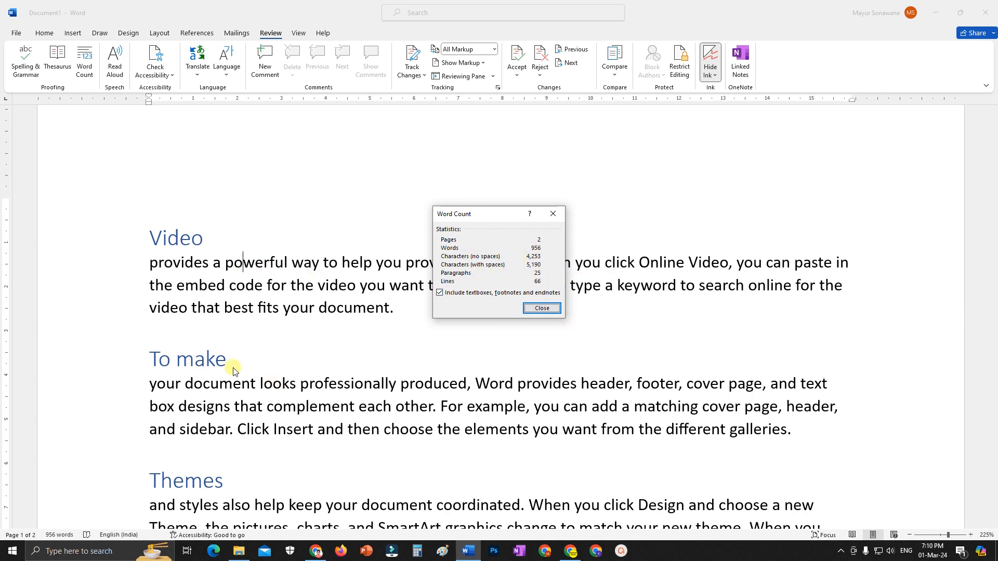
pyautogui.click(555, 214)
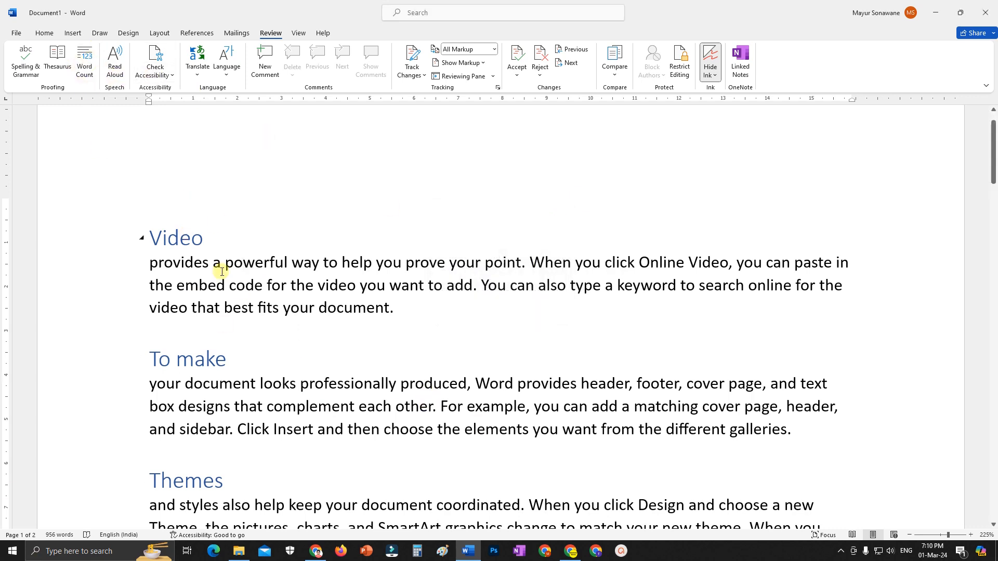
pyautogui.click(115, 61)
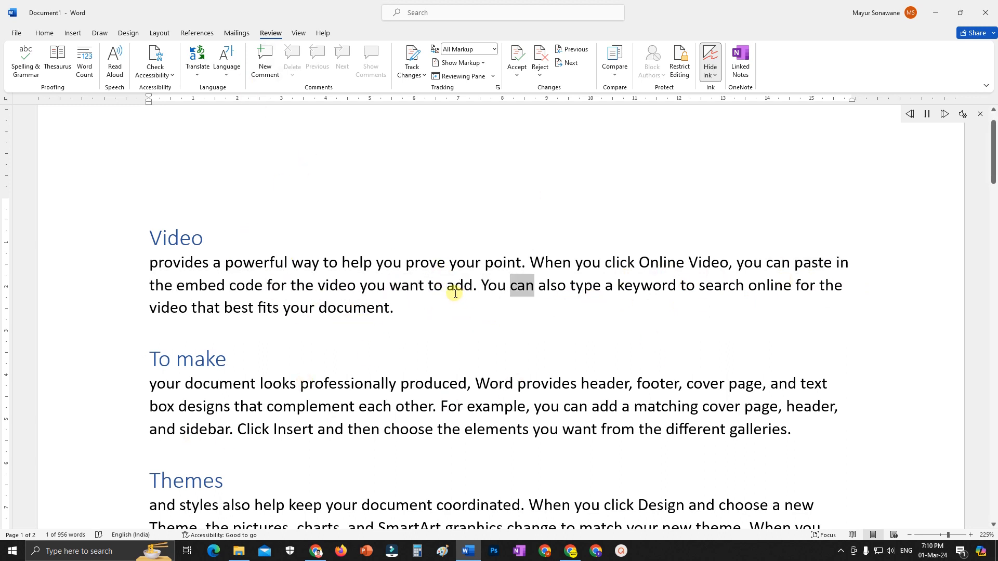
pyautogui.hotkey('ctrl', 'alt', 'space')
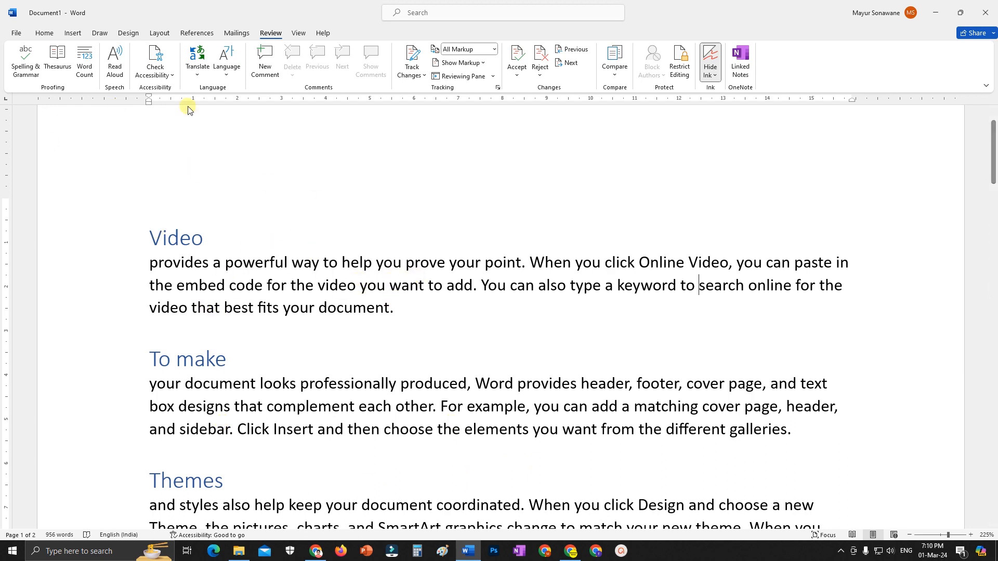
# Step: Run the accessibility check on the document, review the inspection results and close them
pyautogui.click(166, 77)
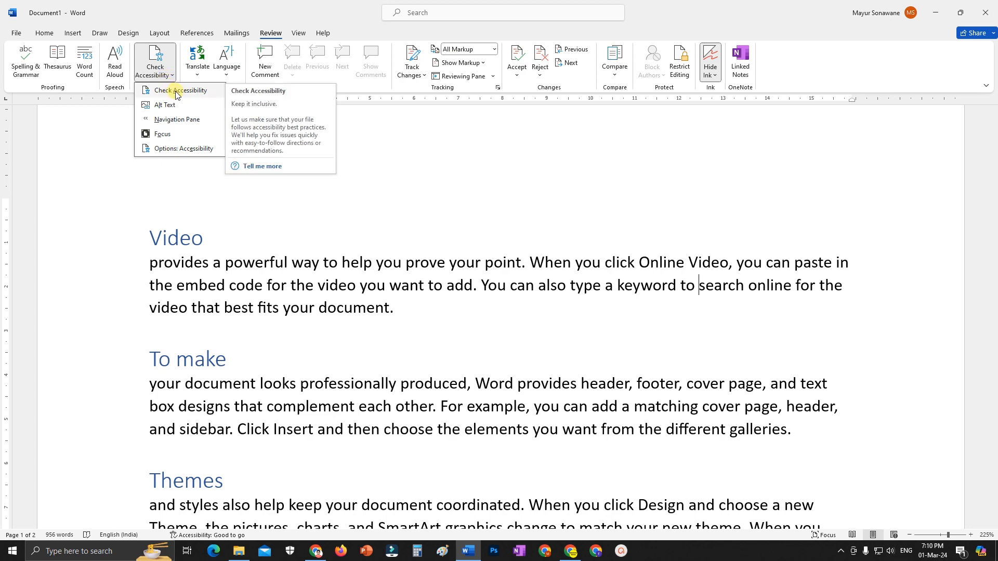
pyautogui.click(177, 91)
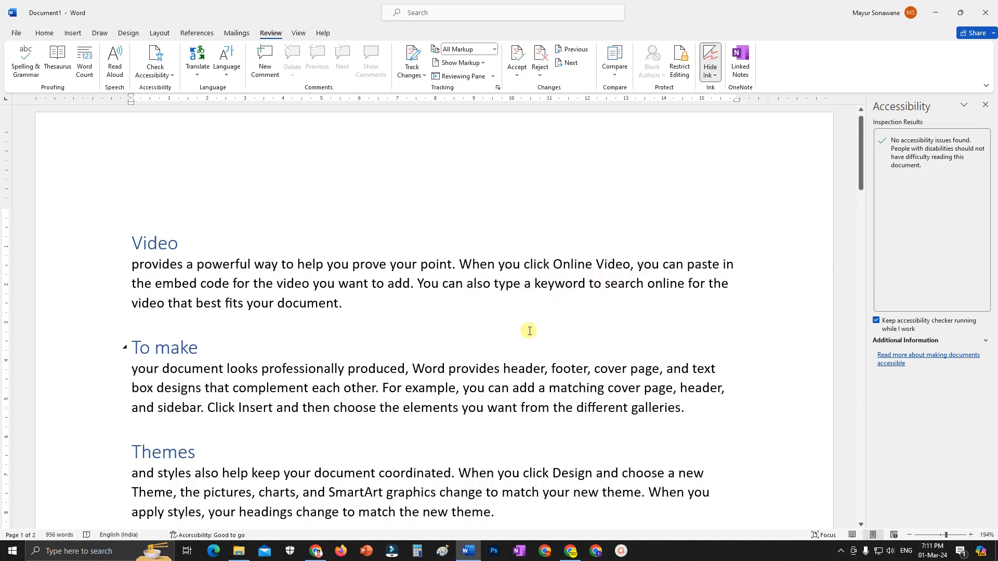
pyautogui.scroll(-15, 504, 293)
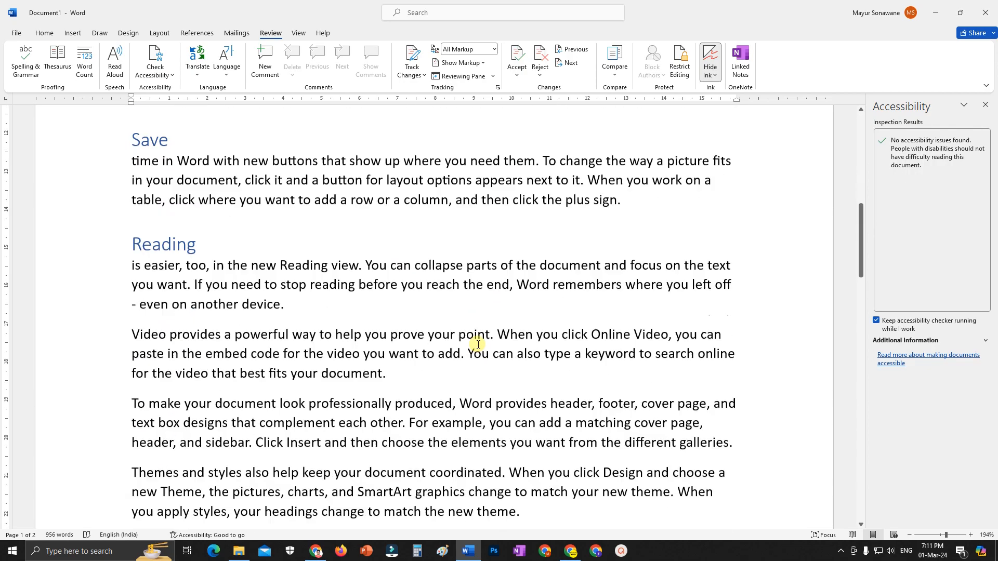
pyautogui.hotkey('ctrl', 'z')
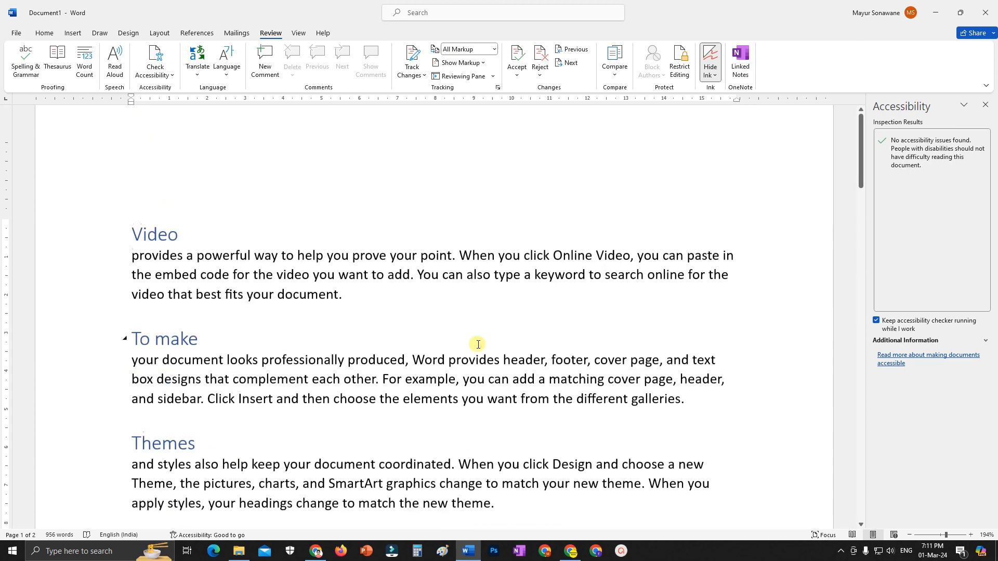
pyautogui.click(985, 105)
# Step: Show the Navigation pane from the accessibility options and jump to the headings "To make", "Themes" and "Reading"
pyautogui.click(156, 73)
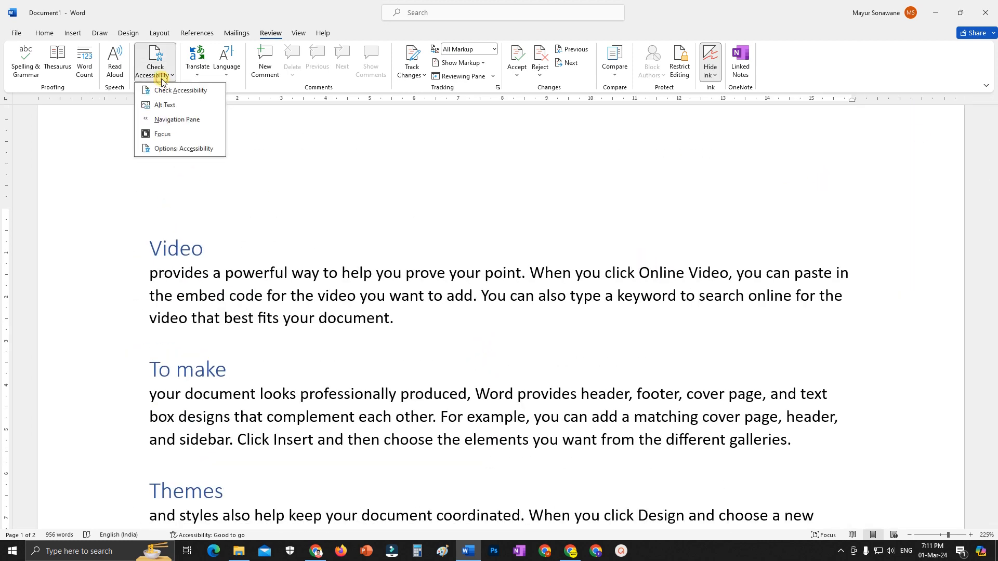
pyautogui.click(178, 119)
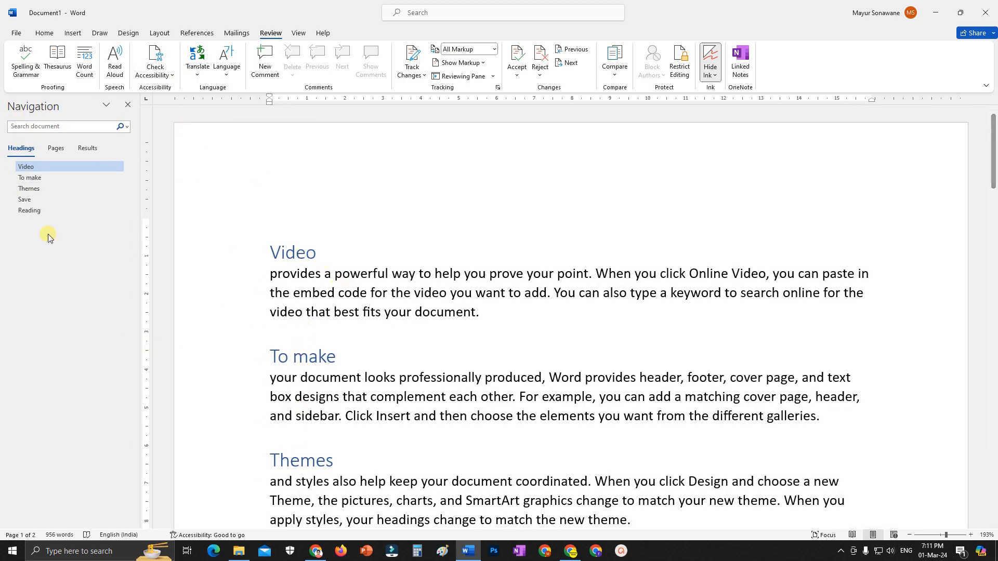
pyautogui.click(30, 179)
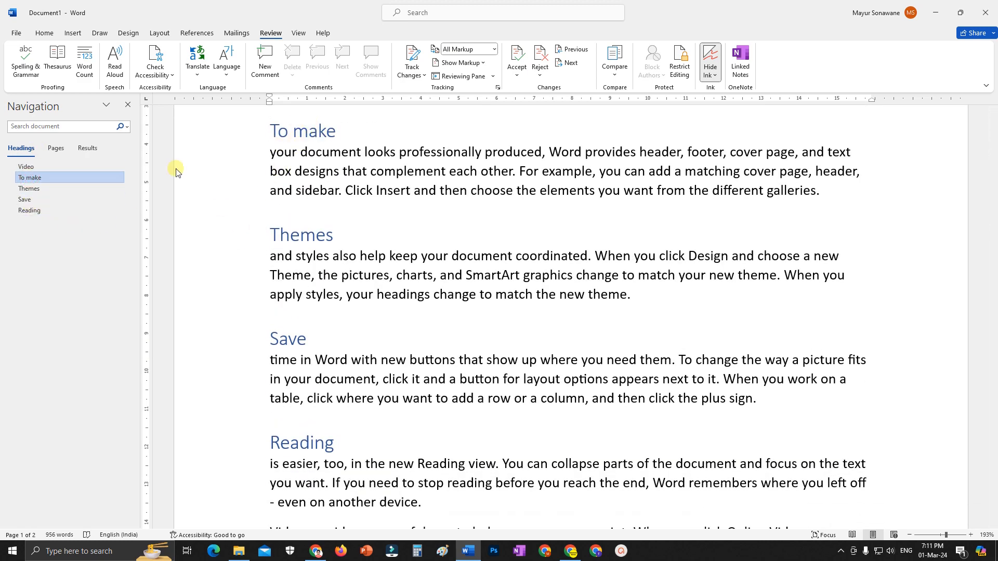
pyautogui.click(29, 189)
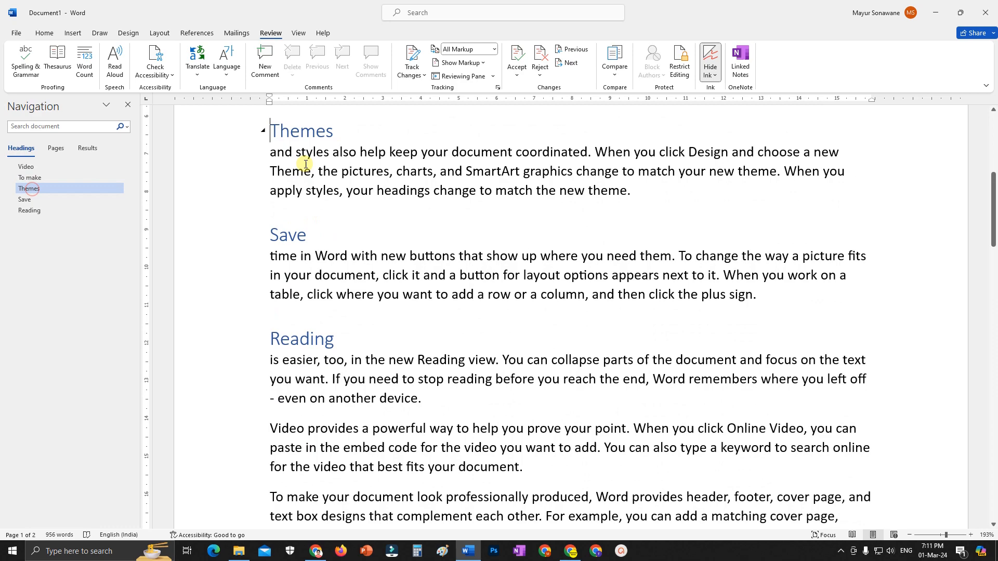
pyautogui.click(30, 210)
pyautogui.scroll(10, 348, 253)
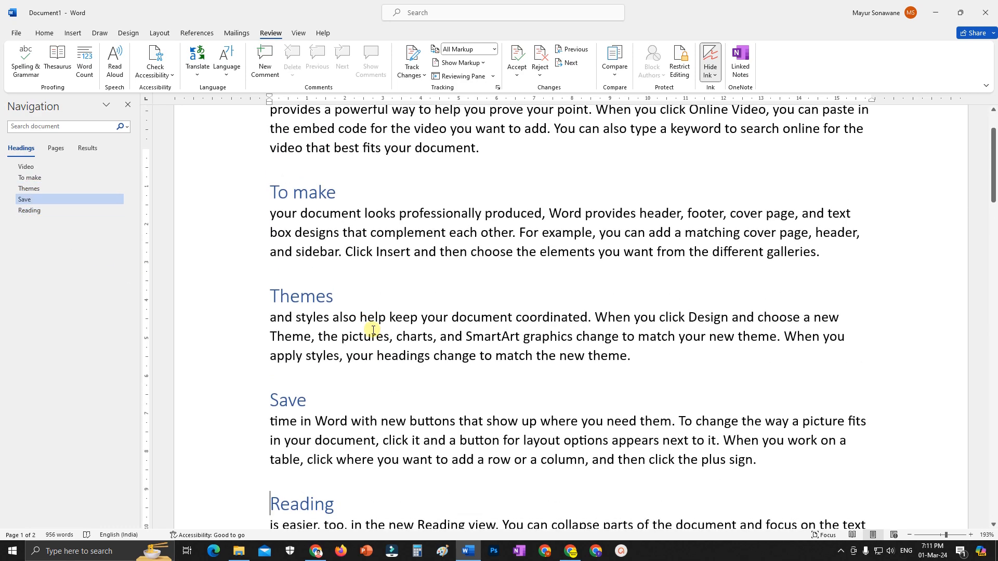
# Step: Close the Navigation pane, view the document's text in Focus mode and return to the normal layout
pyautogui.click(127, 105)
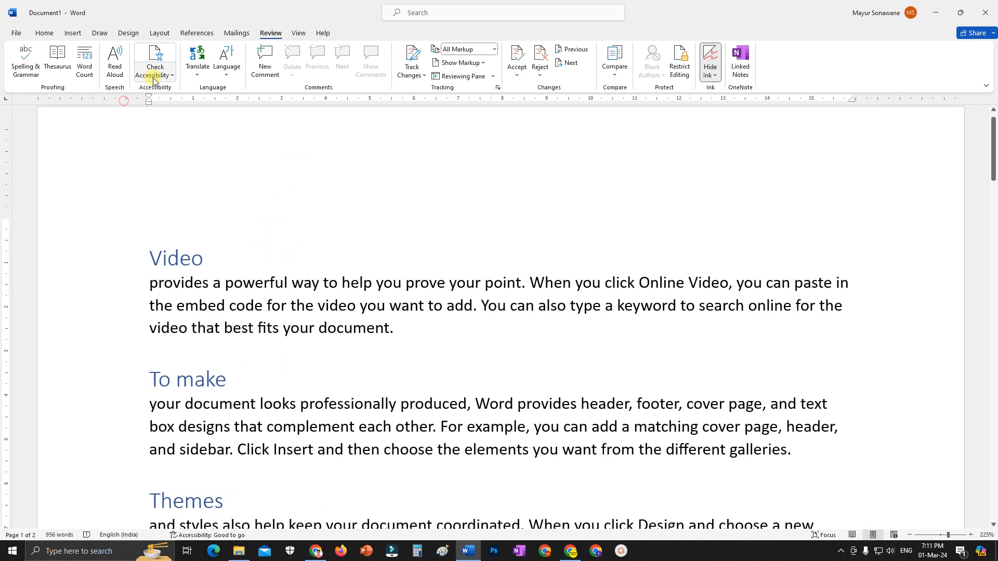
pyautogui.click(156, 73)
pyautogui.click(161, 134)
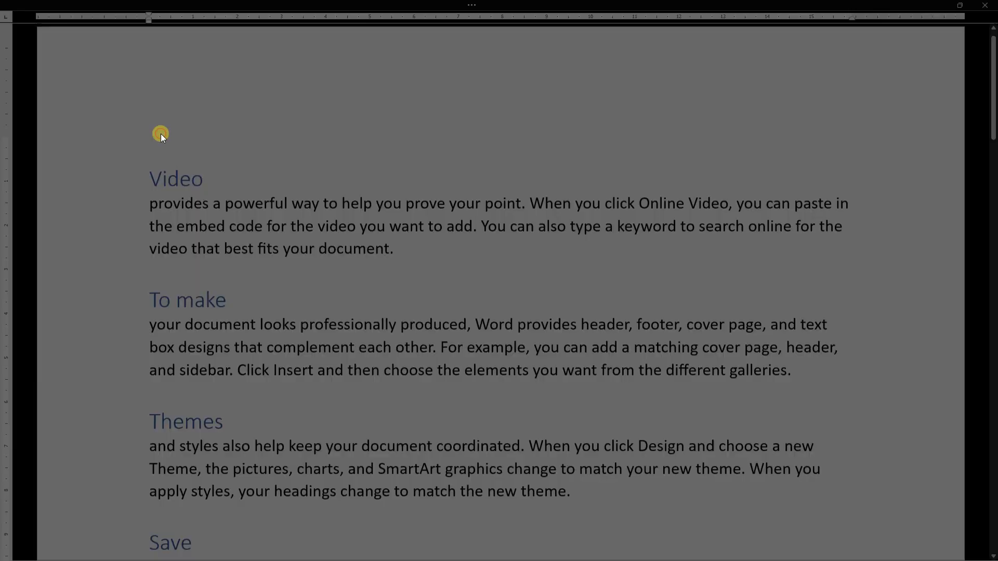
pyautogui.scroll(-5, 383, 232)
pyautogui.scroll(-15, 383, 235)
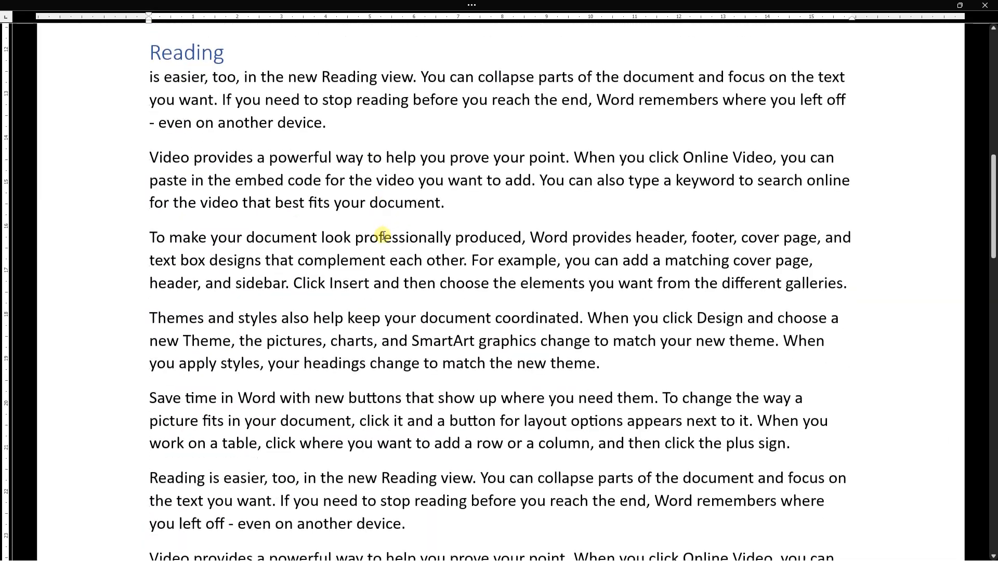
pyautogui.scroll(-10, 440, 266)
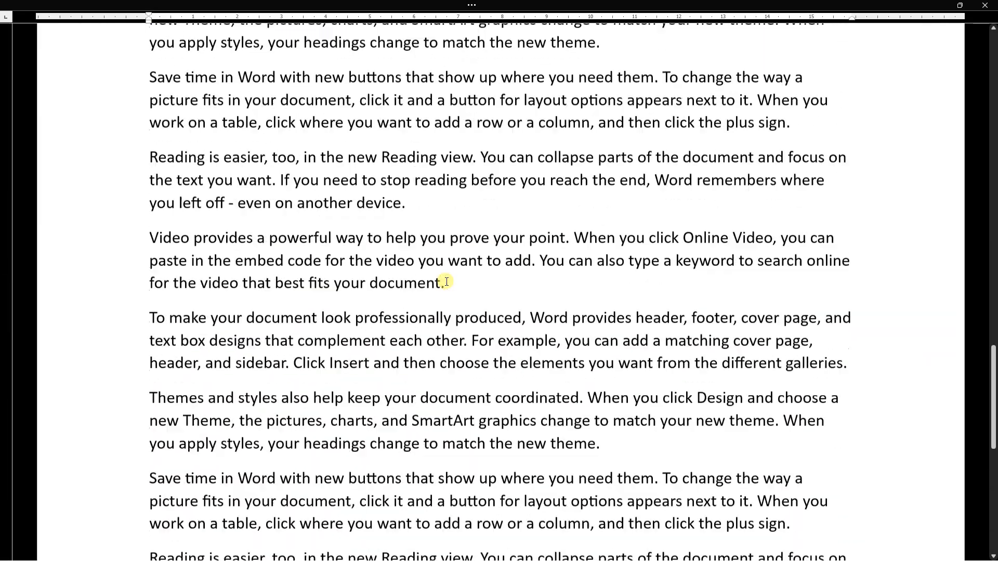
pyautogui.scroll(15, 450, 277)
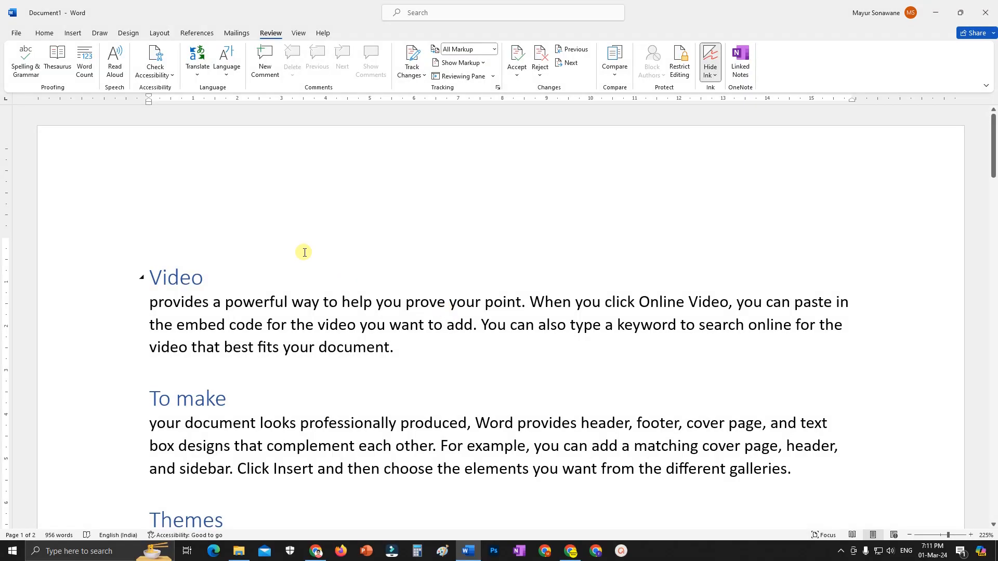
# Step: Review Word's accessibility options and close them without making changes
pyautogui.click(156, 70)
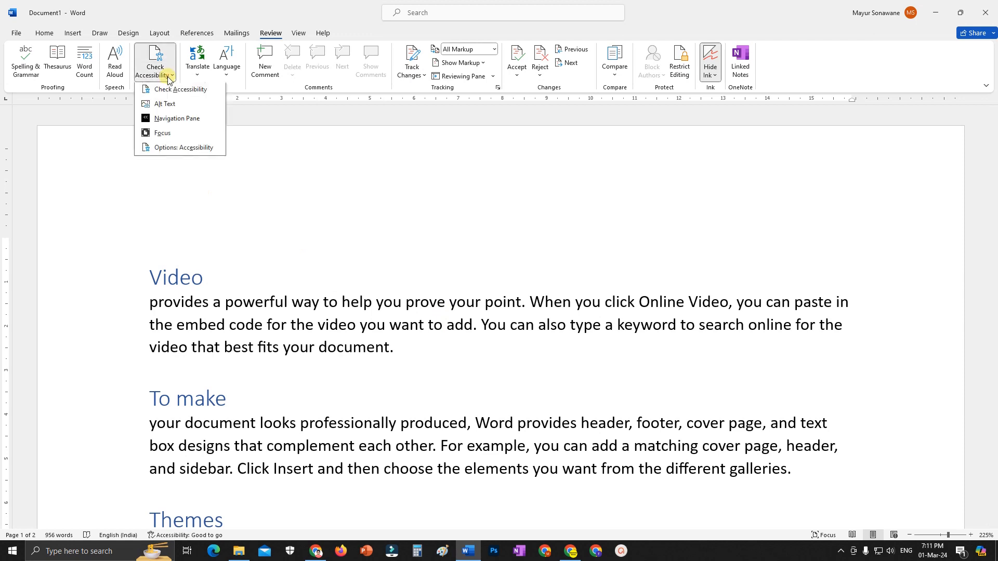
pyautogui.click(308, 300)
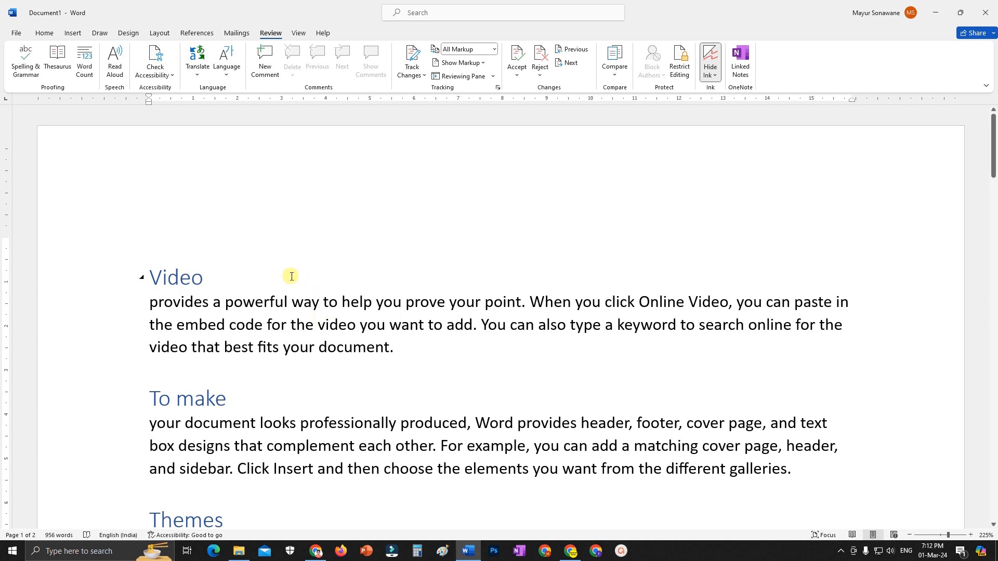
pyautogui.click(305, 309)
pyautogui.click(170, 77)
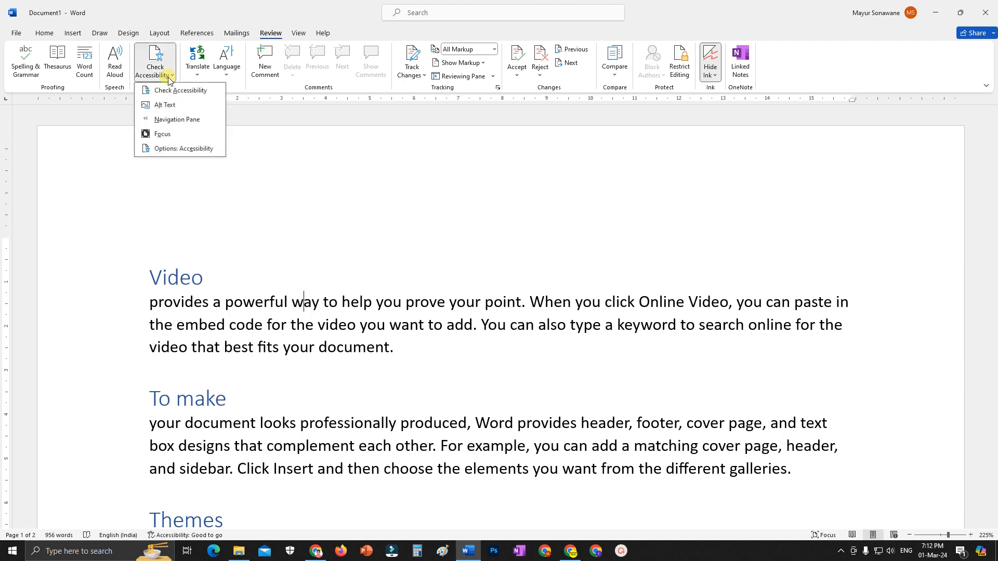
pyautogui.click(200, 149)
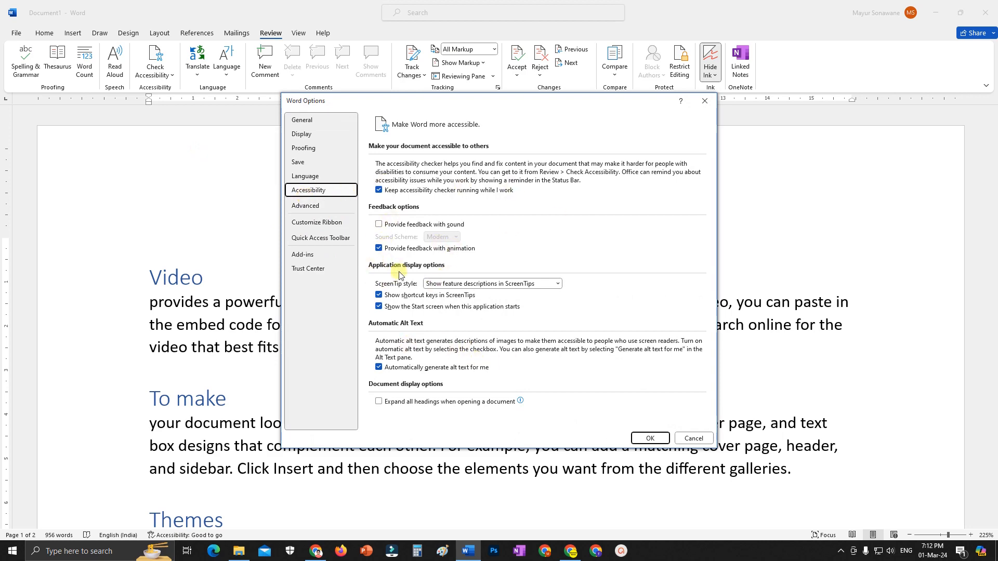
pyautogui.click(704, 440)
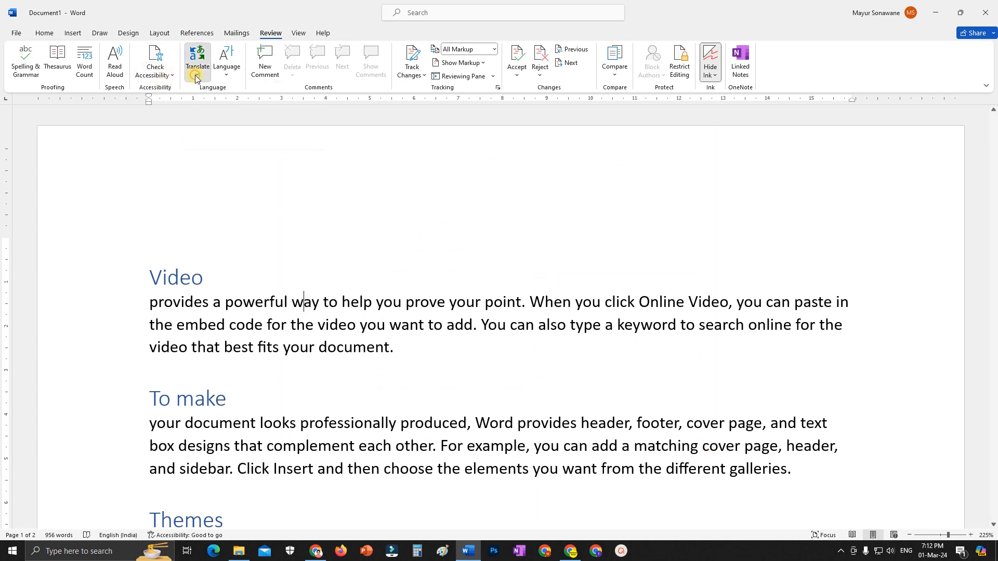
# Step: Translate the paragraph under the "Video" heading as a selection in the Translator
pyautogui.click(404, 351)
pyautogui.moveTo(384, 347); pyautogui.dragTo(178, 299)
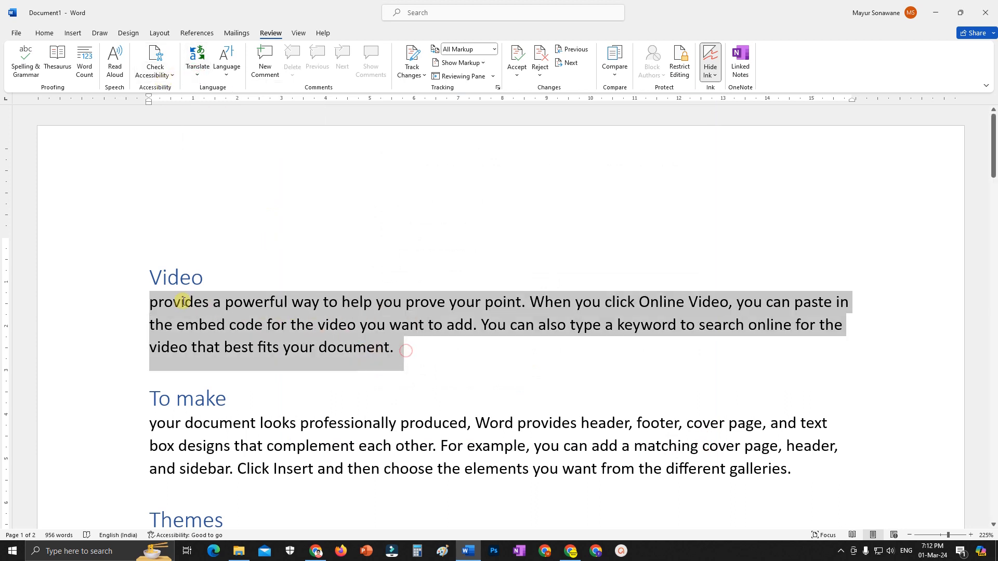
pyautogui.click(187, 69)
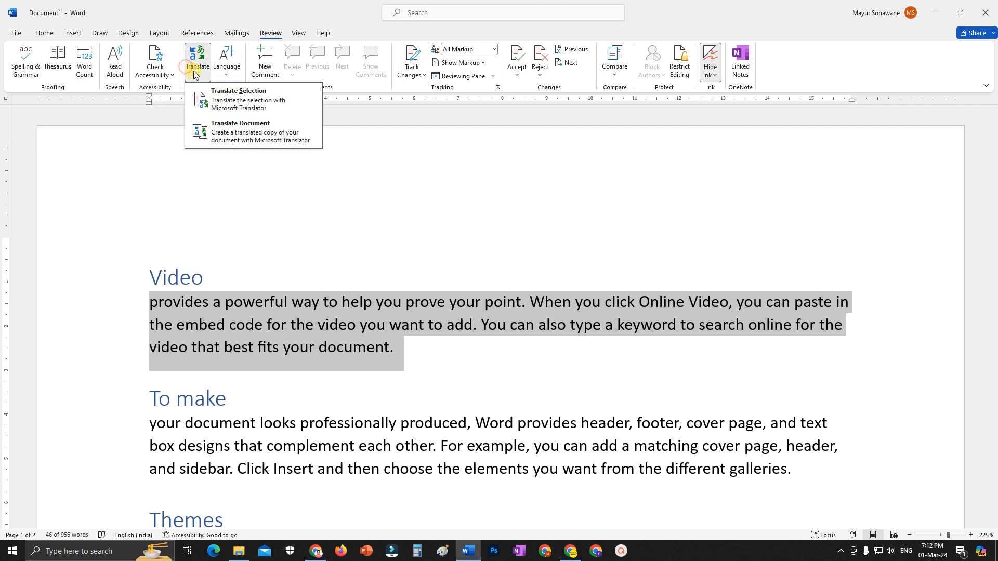
pyautogui.click(239, 96)
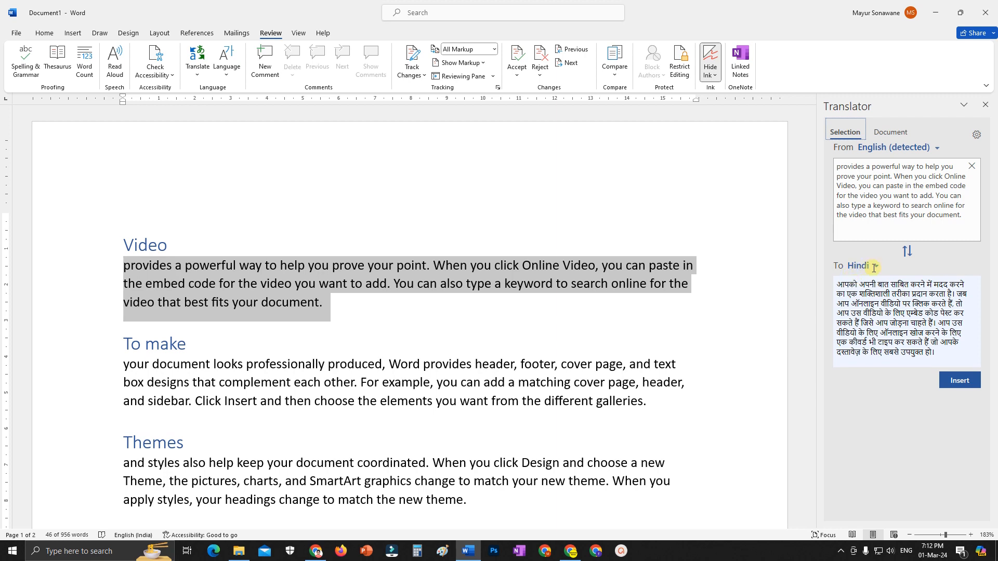
# Step: Switch the translation's target language to German, then set it back to Hindi
pyautogui.click(874, 267)
pyautogui.click(865, 295)
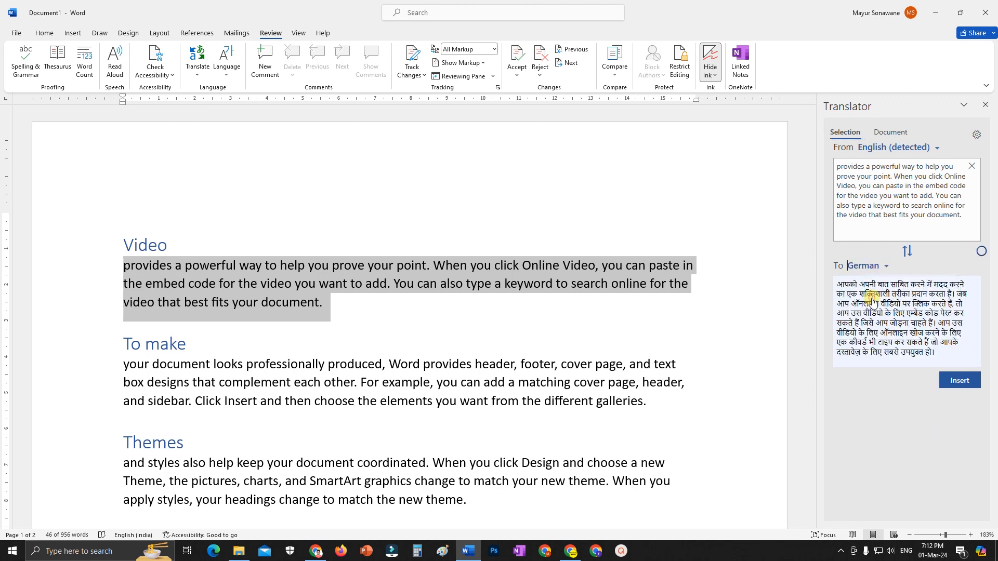
pyautogui.click(882, 268)
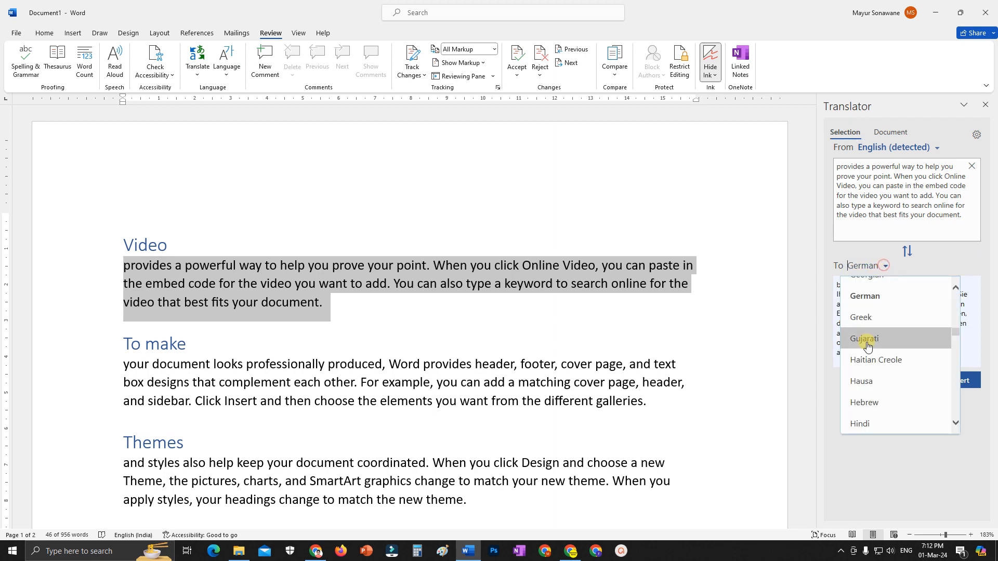
pyautogui.scroll(-3, 879, 363)
pyautogui.click(872, 354)
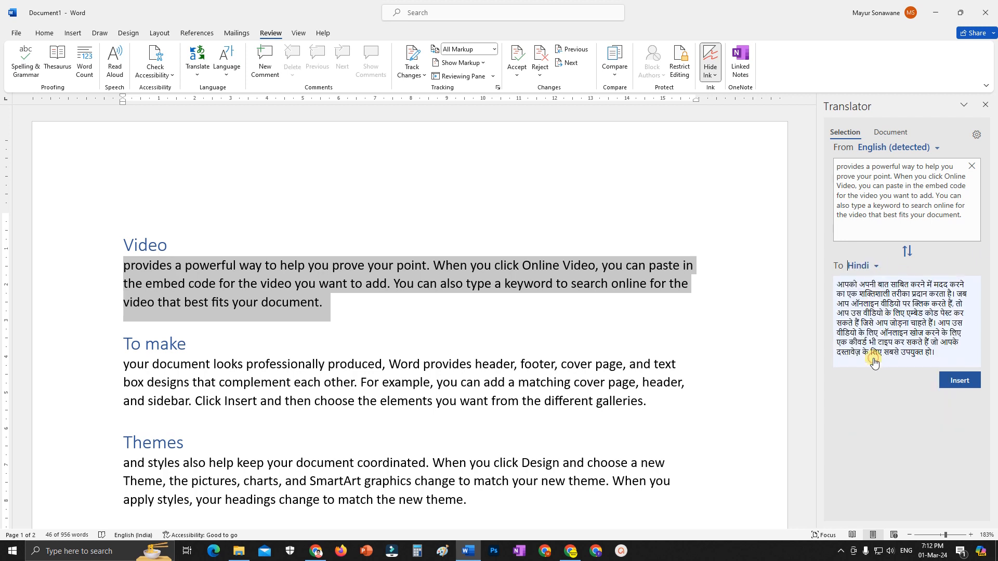
# Step: Add an empty line below the "Video" paragraph and try to insert the Hindi translation there
pyautogui.click(344, 306)
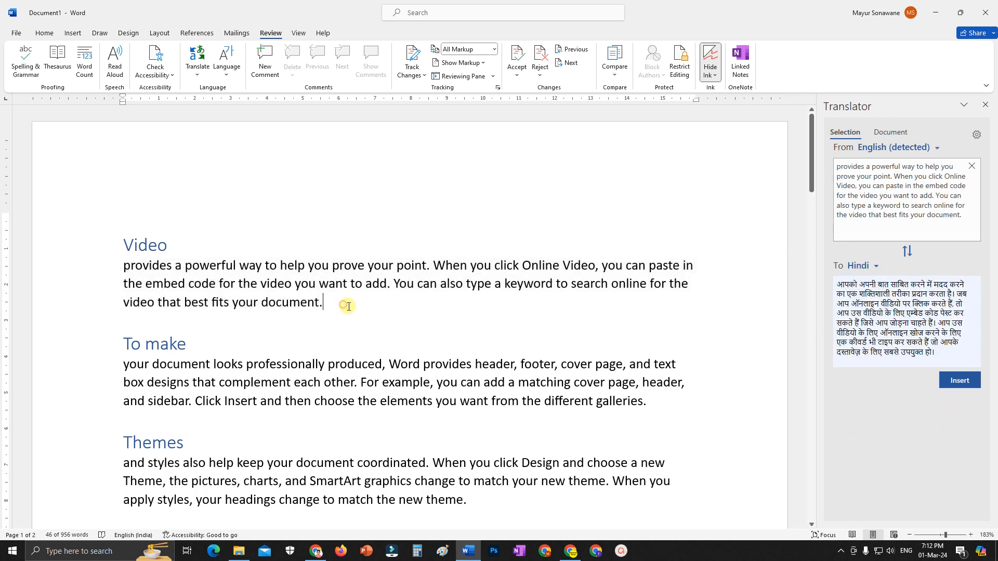
pyautogui.press('Return')
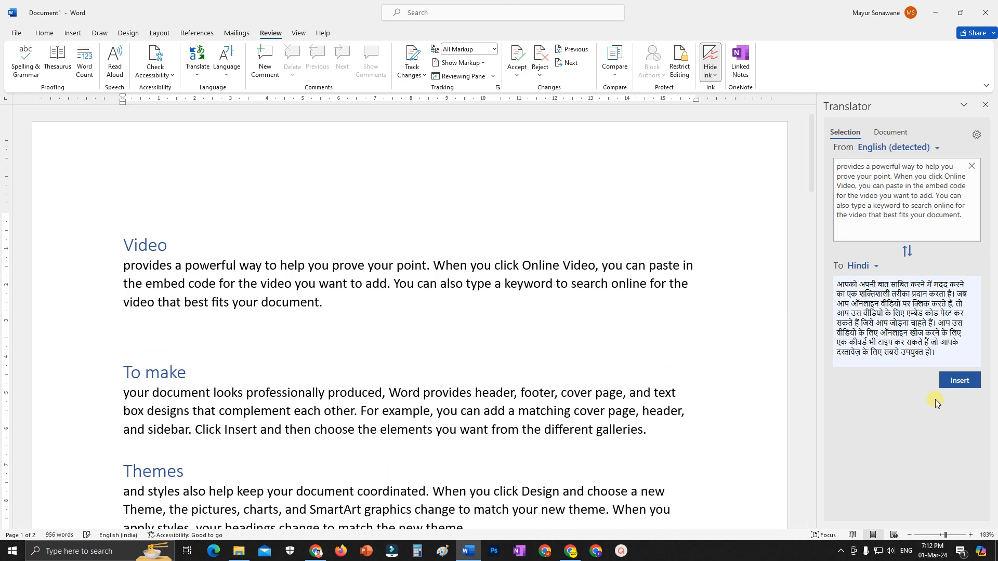
pyautogui.click(955, 382)
pyautogui.scroll(-3, 374, 364)
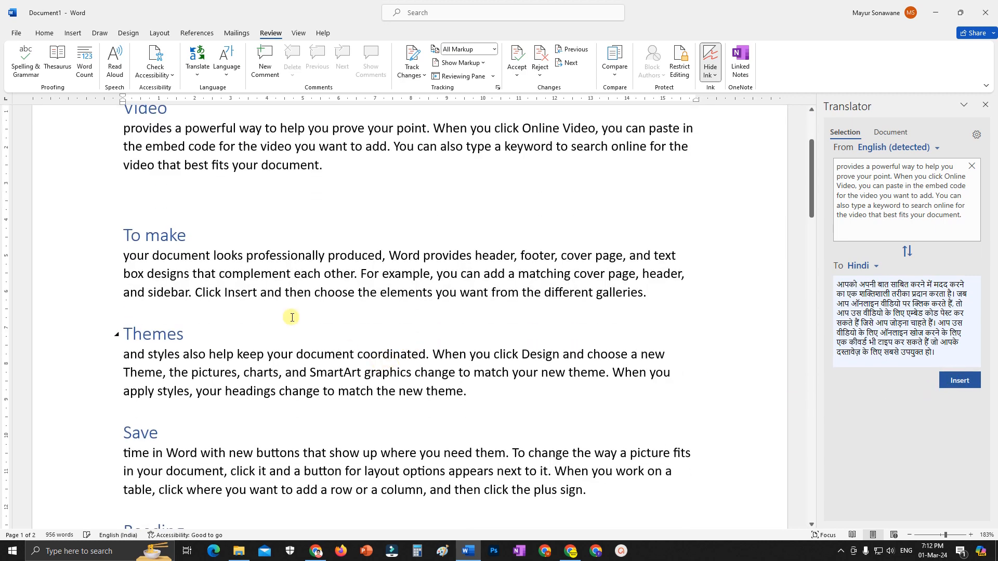
pyautogui.scroll(3, 317, 312)
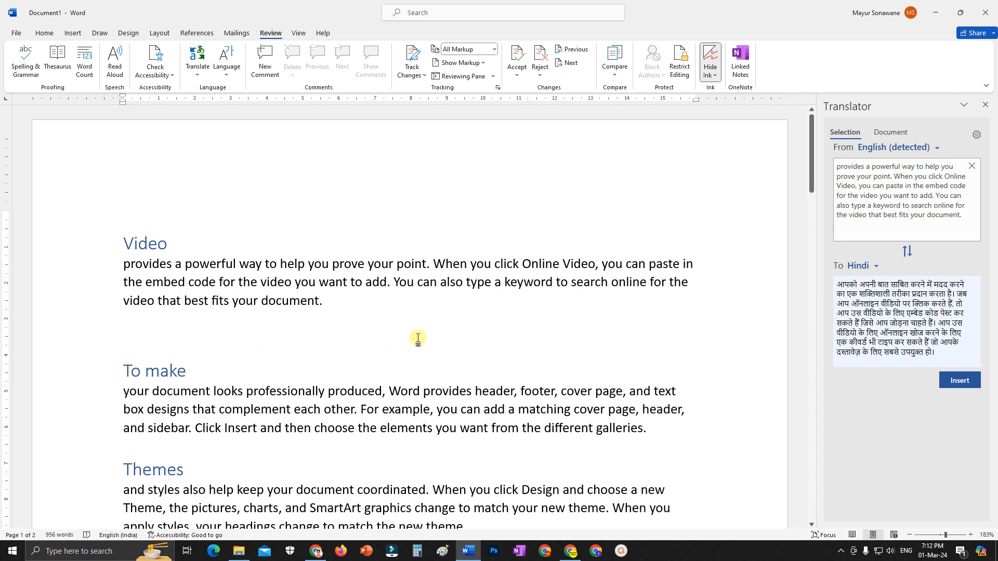
# Step: Copy the whole Hindi translation from the Translator and paste it on the empty line below the "Video" paragraph
pyautogui.click(132, 344)
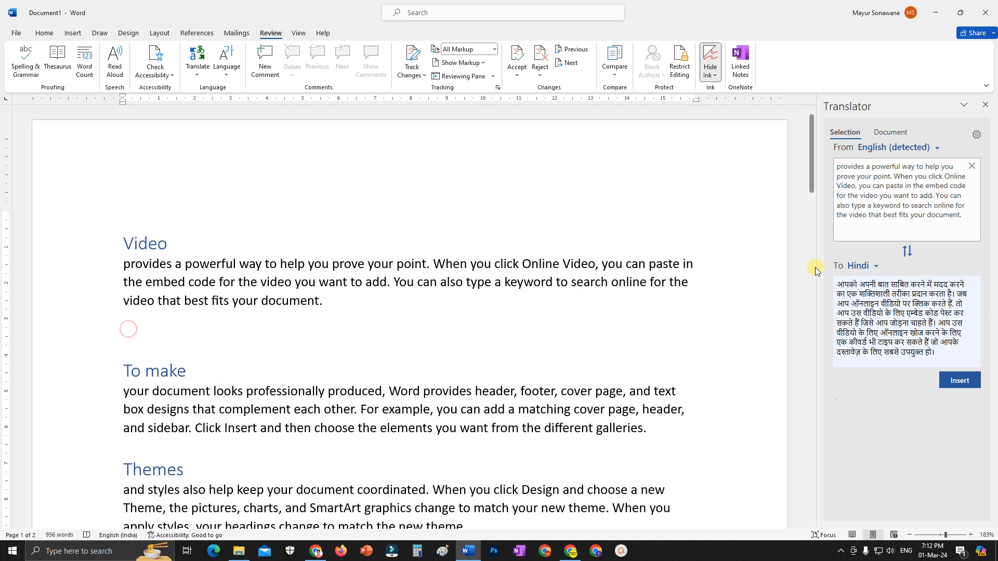
pyautogui.click(887, 323)
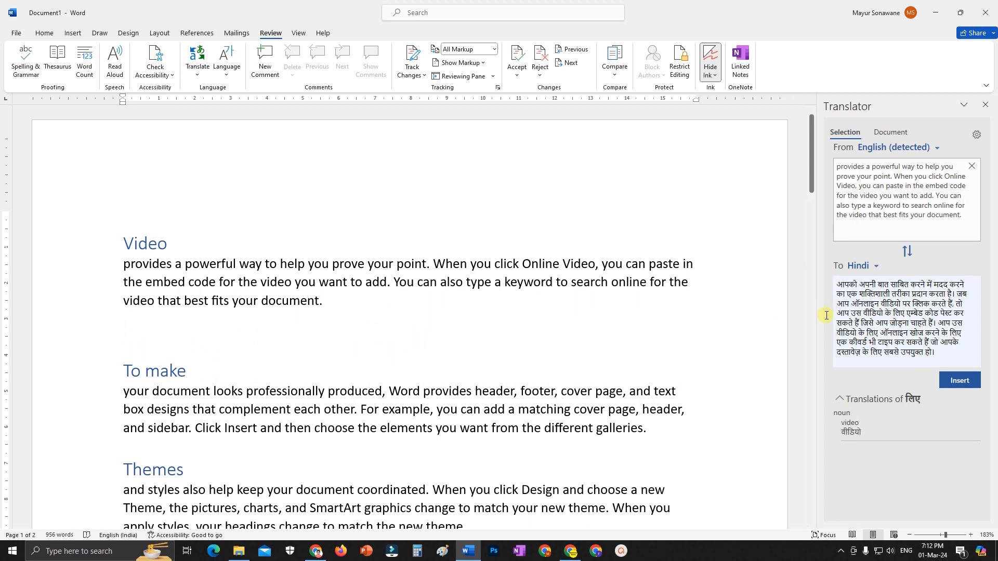
pyautogui.moveTo(946, 357); pyautogui.dragTo(867, 301)
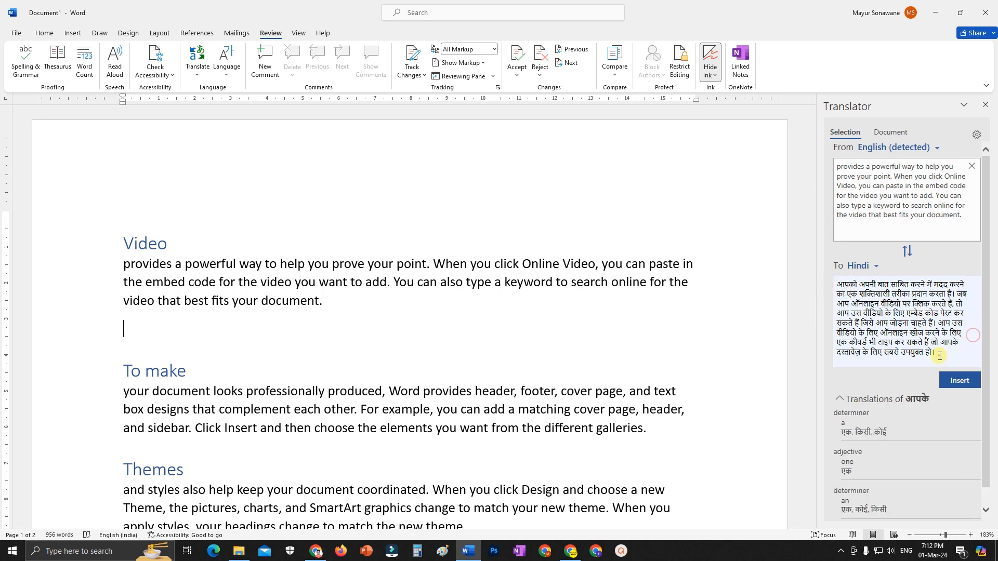
pyautogui.moveTo(837, 285); pyautogui.dragTo(949, 349)
pyautogui.hotkey('ctrl', 'c')
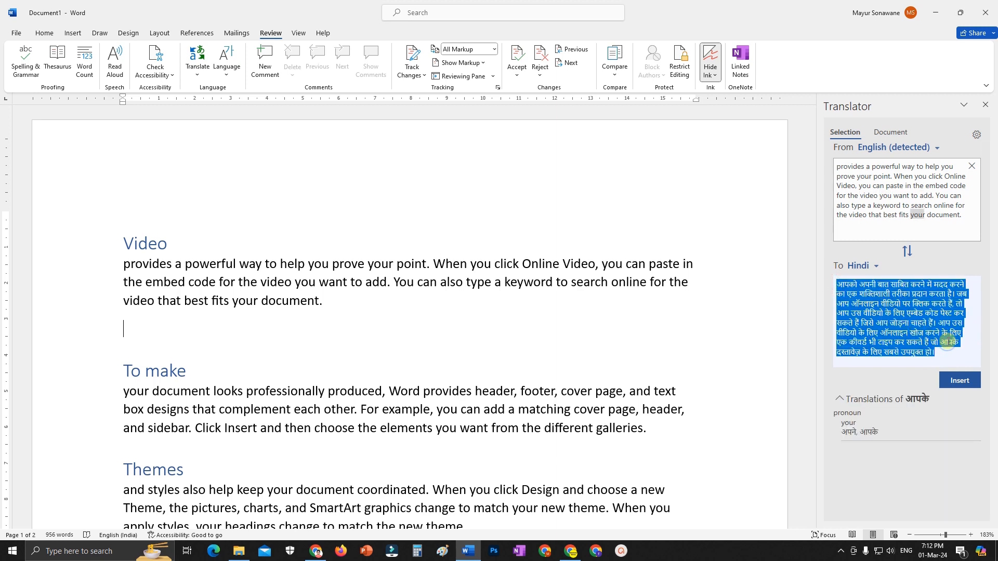
pyautogui.click(125, 333)
pyautogui.hotkey('ctrl', 'v')
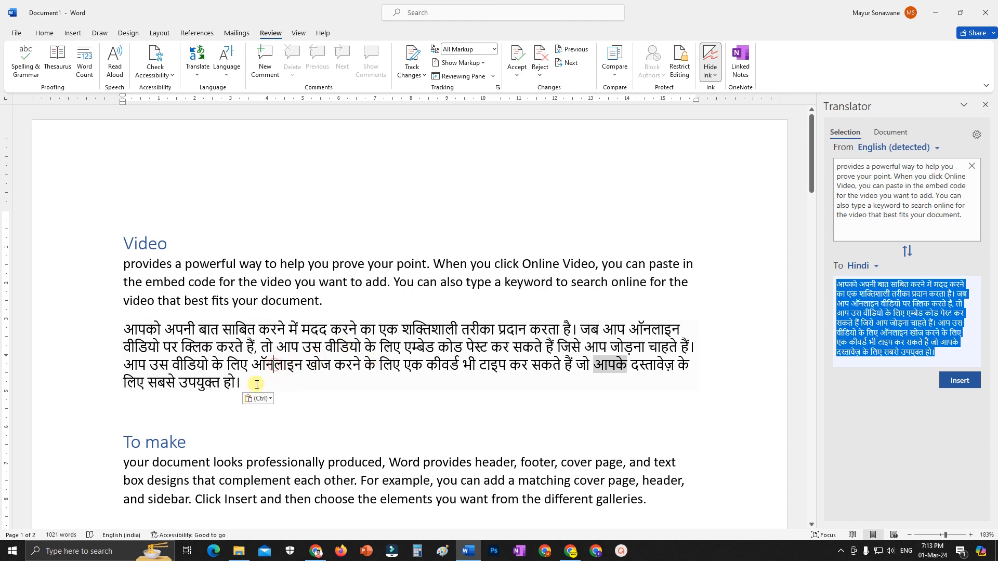
# Step: Delete the pasted Hindi text and its empty line, then close the Translator
pyautogui.moveTo(257, 383); pyautogui.dragTo(117, 328)
pyautogui.press('BackSpace')
pyautogui.press('BackSpace')
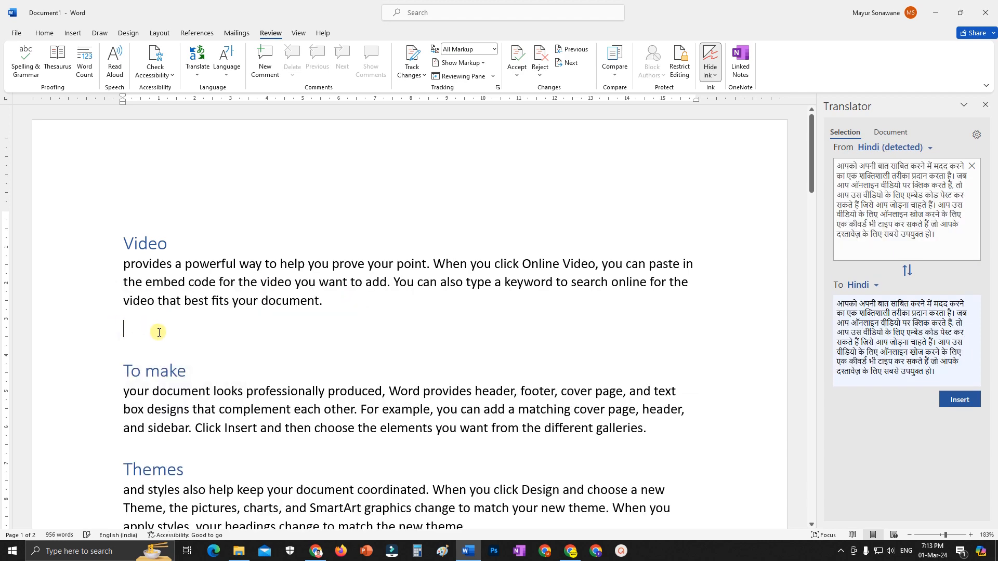
pyautogui.click(986, 105)
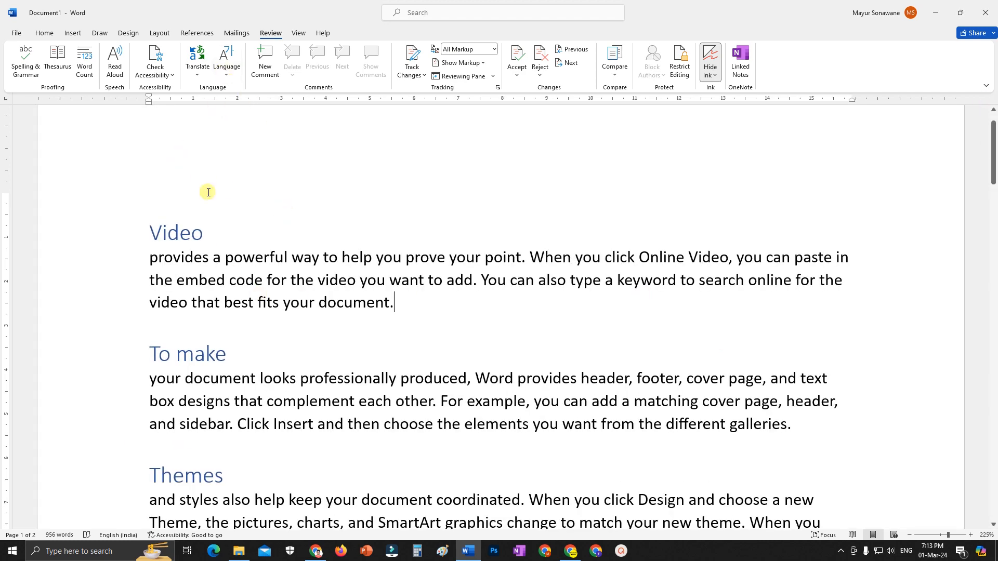
# Step: Add a comment reading "Demo1" at the end of the "Video" paragraph
pyautogui.keyDown('ctrl'); pyautogui.scroll(-5, 247, 311); pyautogui.keyUp('ctrl')
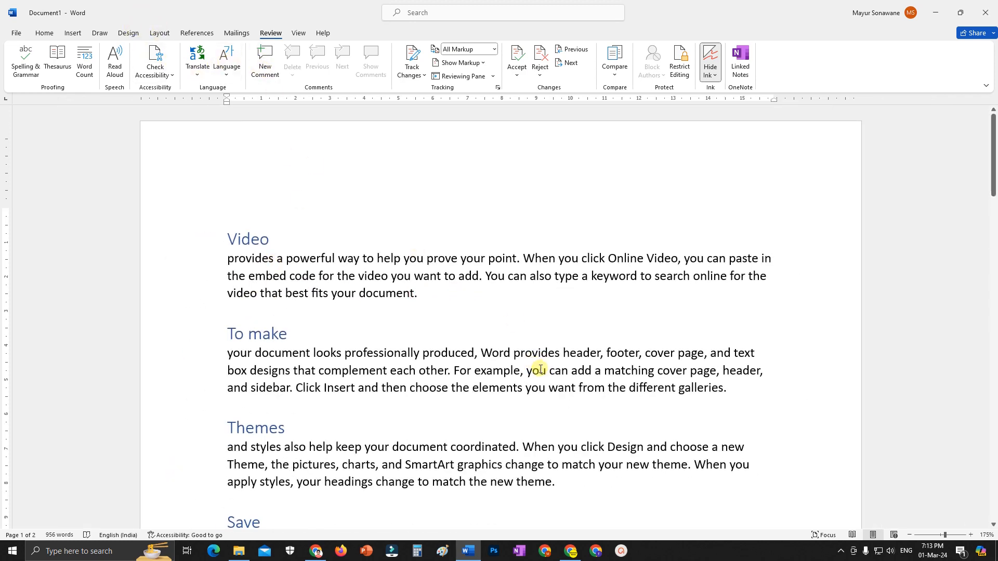
pyautogui.click(418, 293)
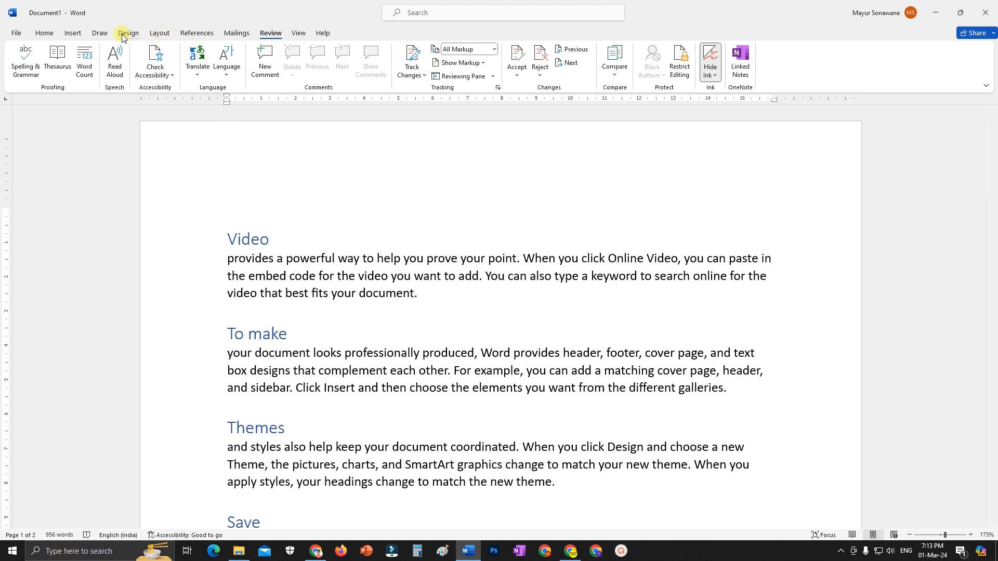
pyautogui.click(76, 33)
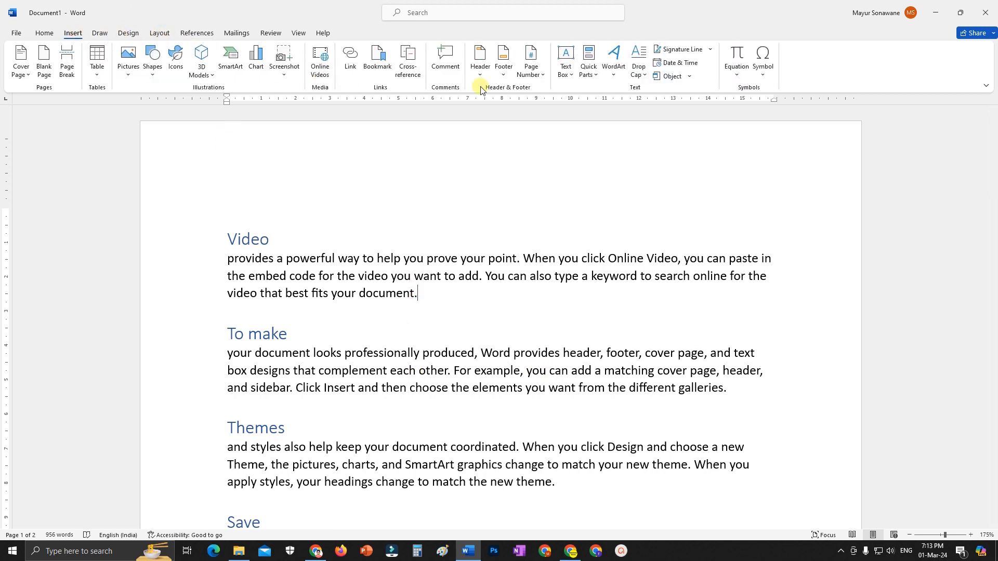
pyautogui.click(272, 33)
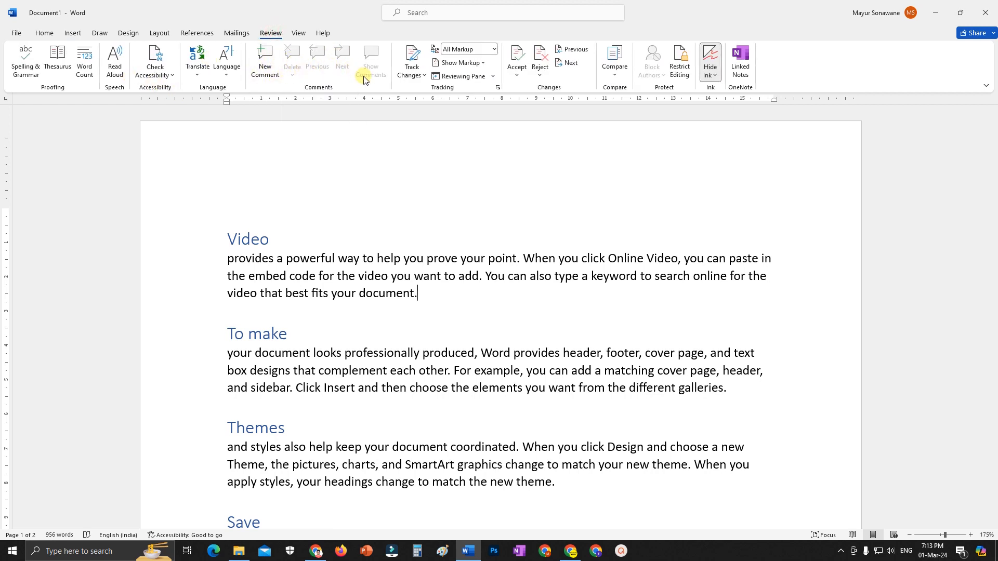
pyautogui.click(265, 59)
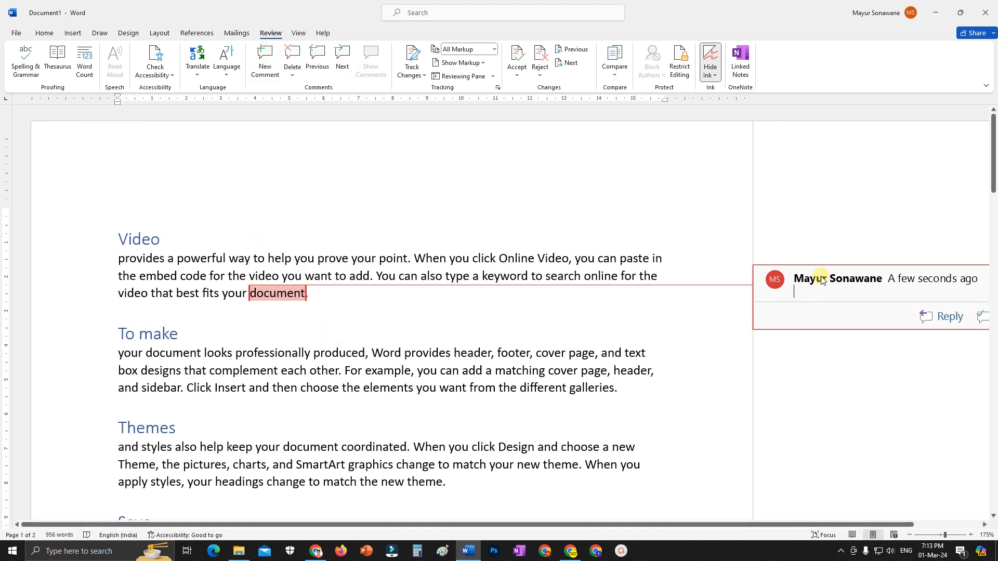
pyautogui.write('Demo1')
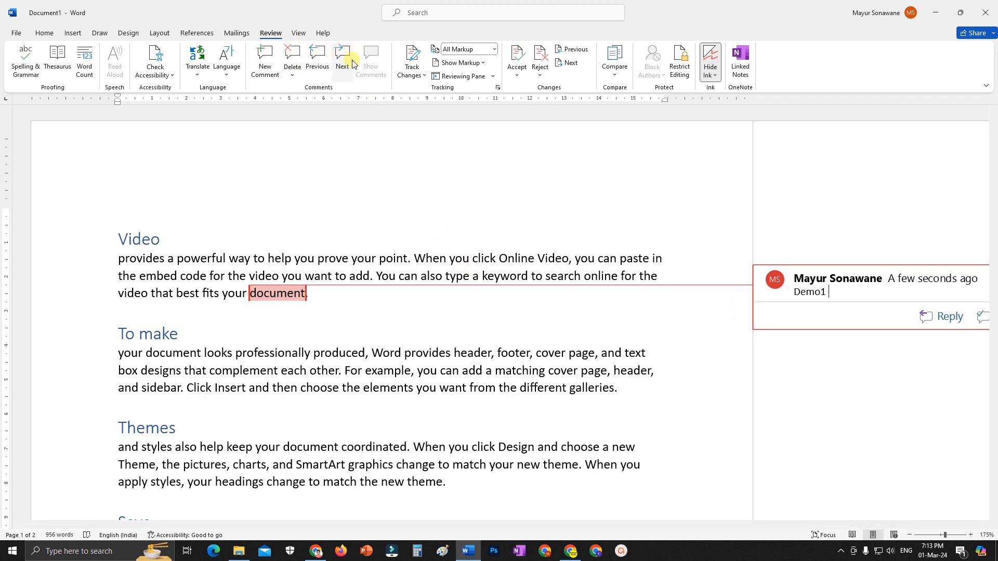
# Step: Delete the "Demo1" comment from the "Video" paragraph and deselect the text
pyautogui.click(292, 75)
pyautogui.click(313, 86)
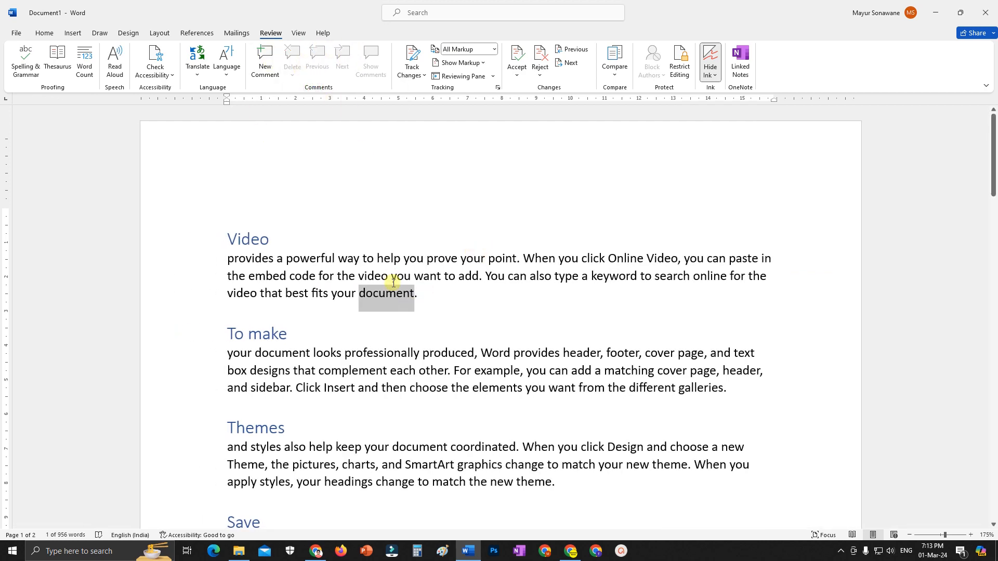
pyautogui.click(420, 290)
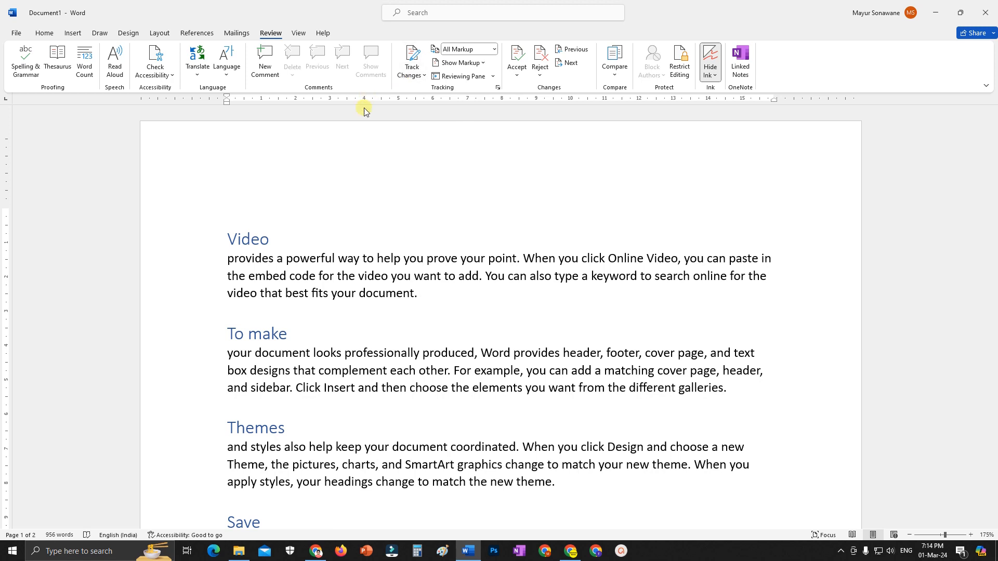
# Step: Turn on Track Changes and add "This is demo line" at the end of the "Video" paragraph
pyautogui.click(423, 74)
pyautogui.click(426, 90)
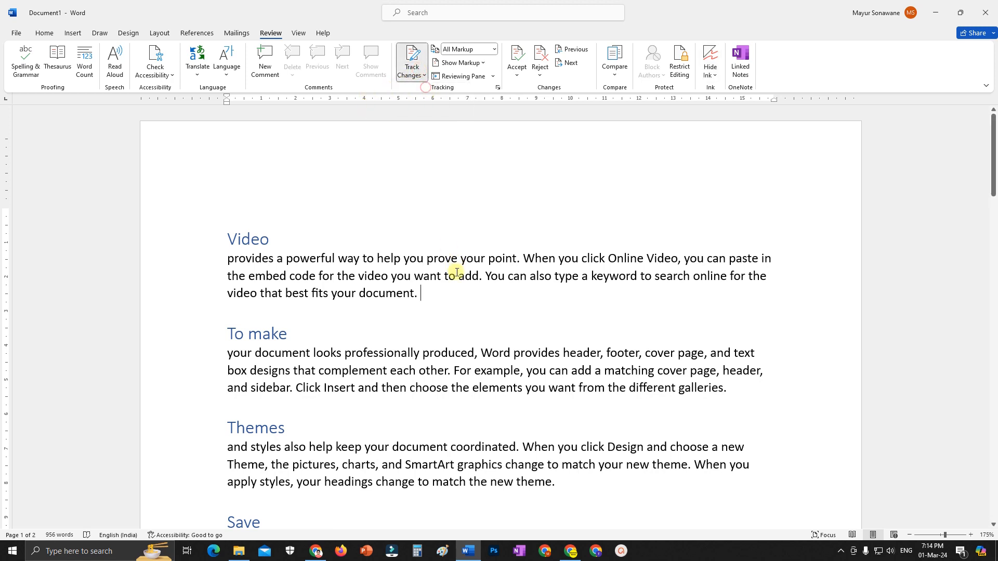
pyautogui.write('This is demo line')
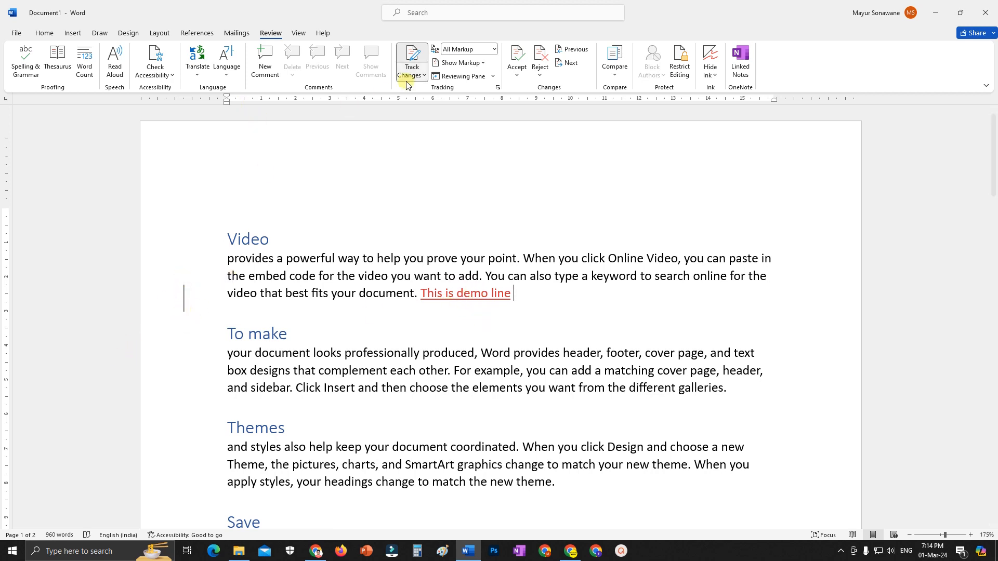
# Step: View the tracked insertion in Simple Markup and return to All Markup
pyautogui.click(495, 49)
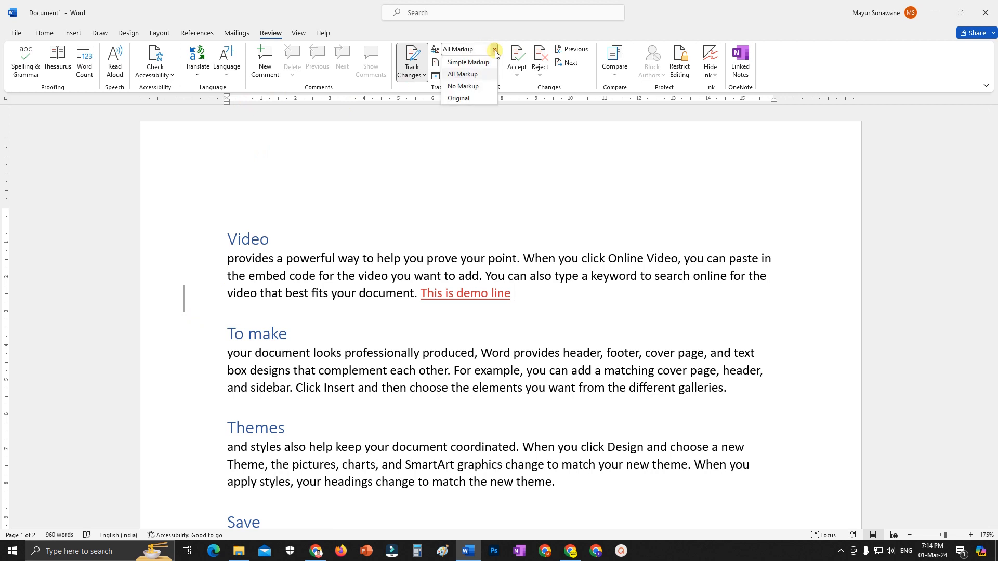
pyautogui.click(483, 68)
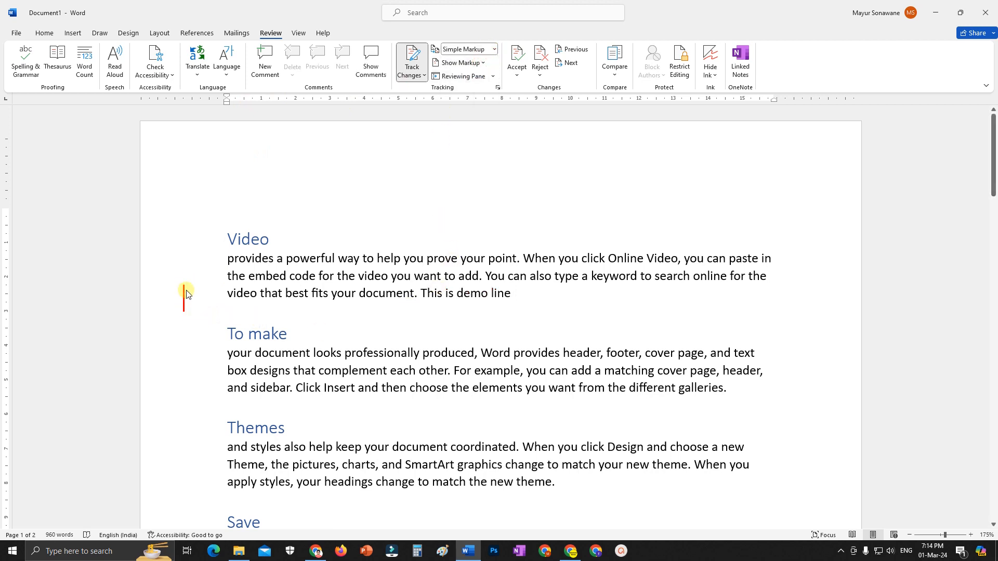
pyautogui.click(495, 49)
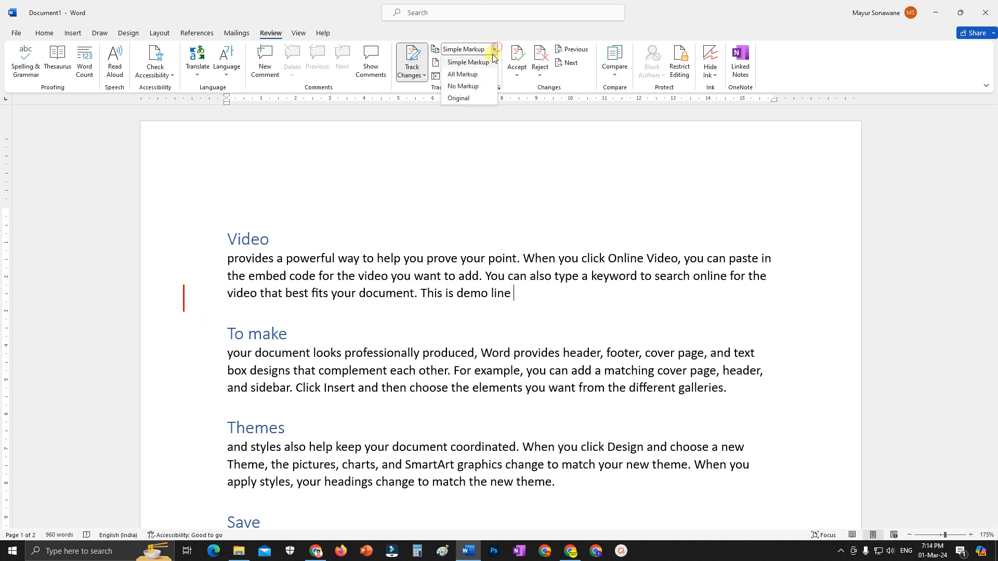
pyautogui.click(483, 74)
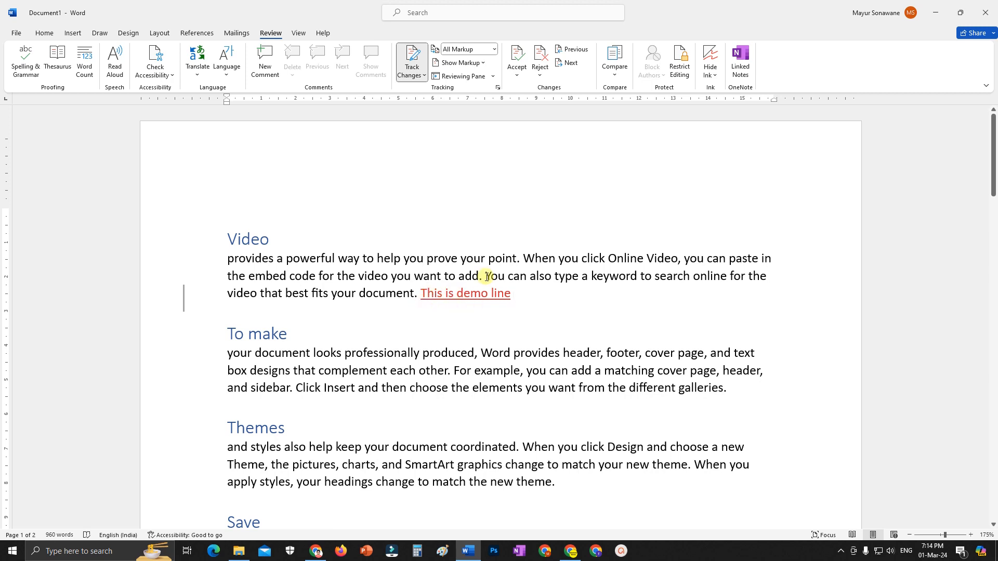
# Step: View the document in No Markup and Original, return to All Markup, and look over the Show Markup options
pyautogui.click(495, 50)
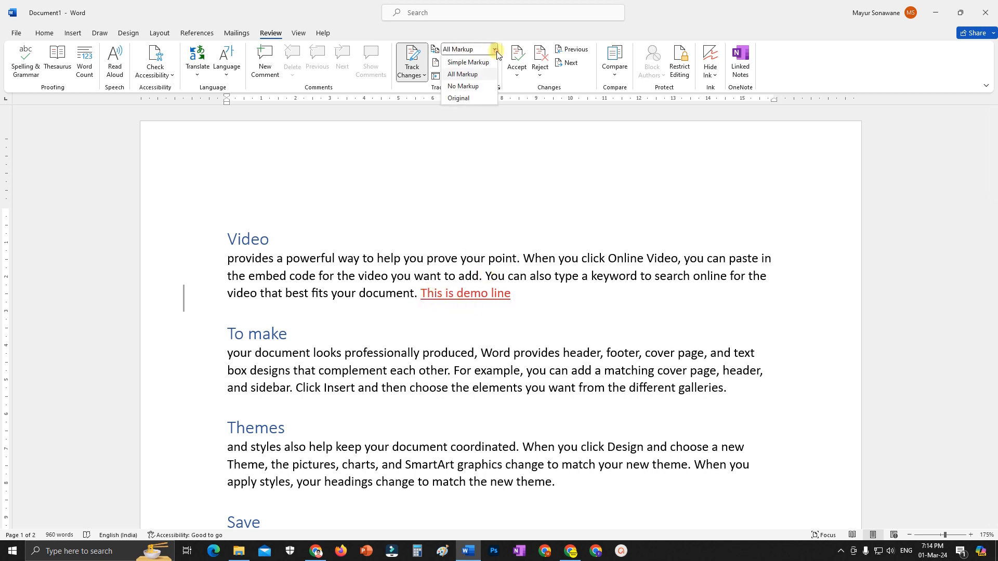
pyautogui.click(477, 84)
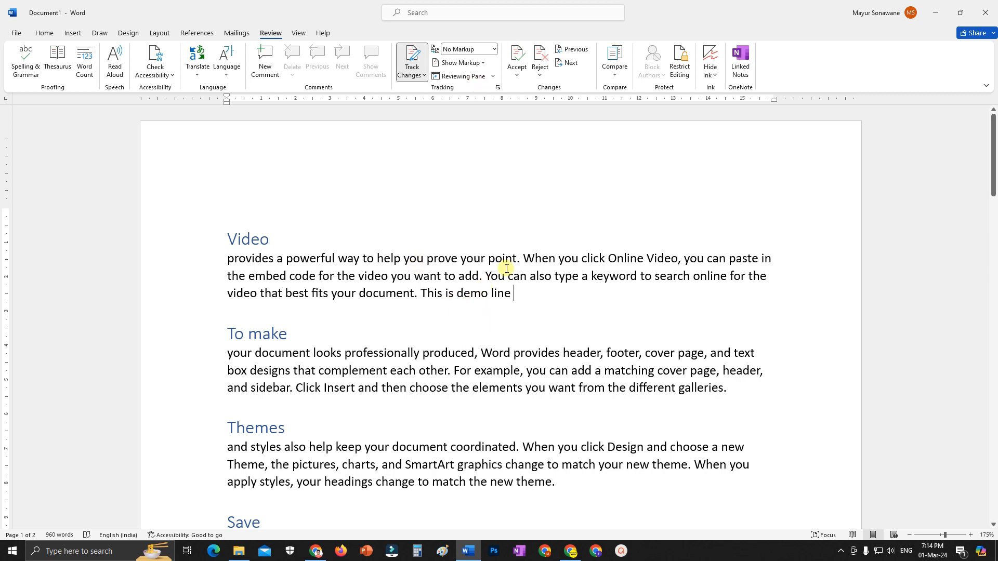
pyautogui.click(494, 49)
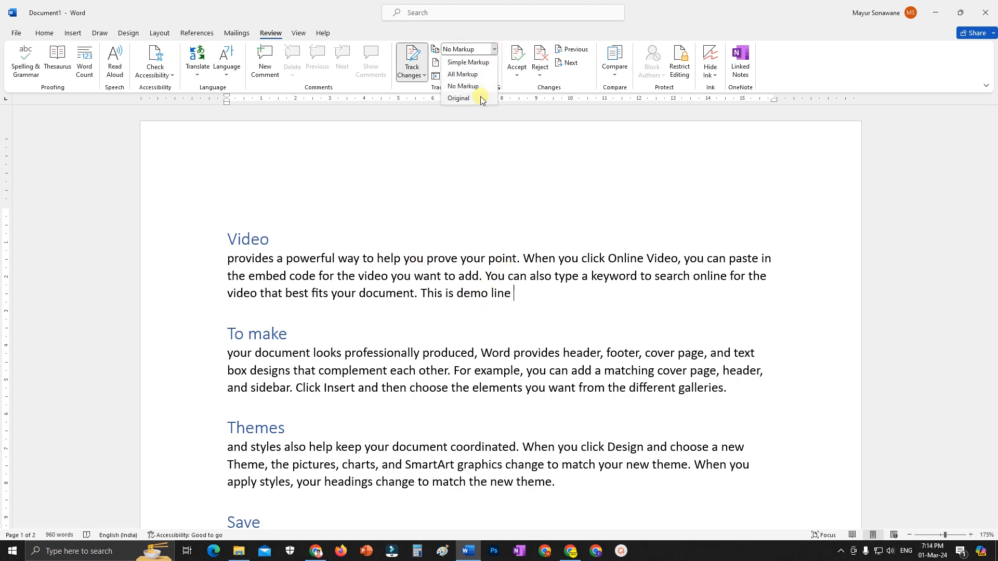
pyautogui.click(479, 97)
pyautogui.click(514, 309)
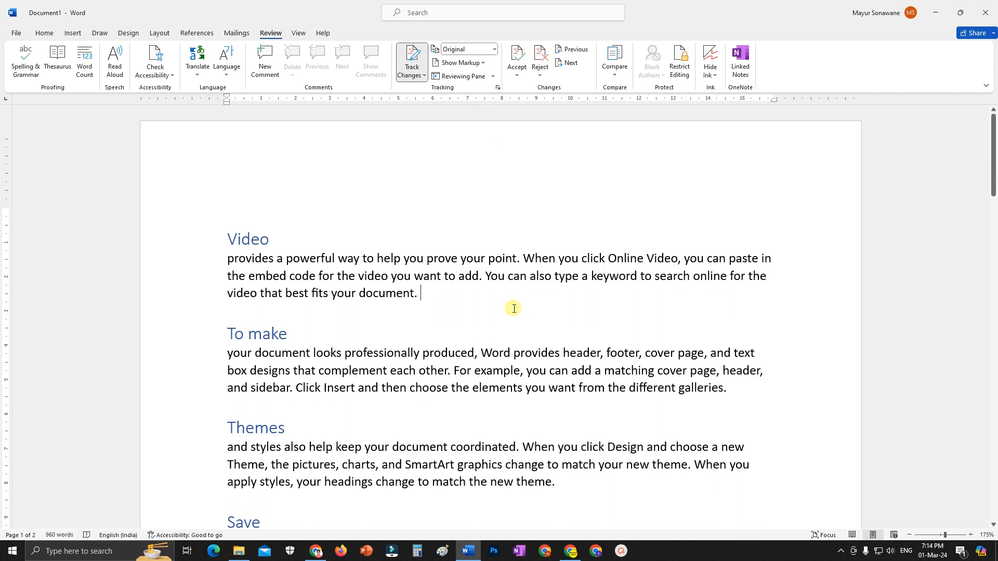
pyautogui.click(493, 50)
pyautogui.click(468, 74)
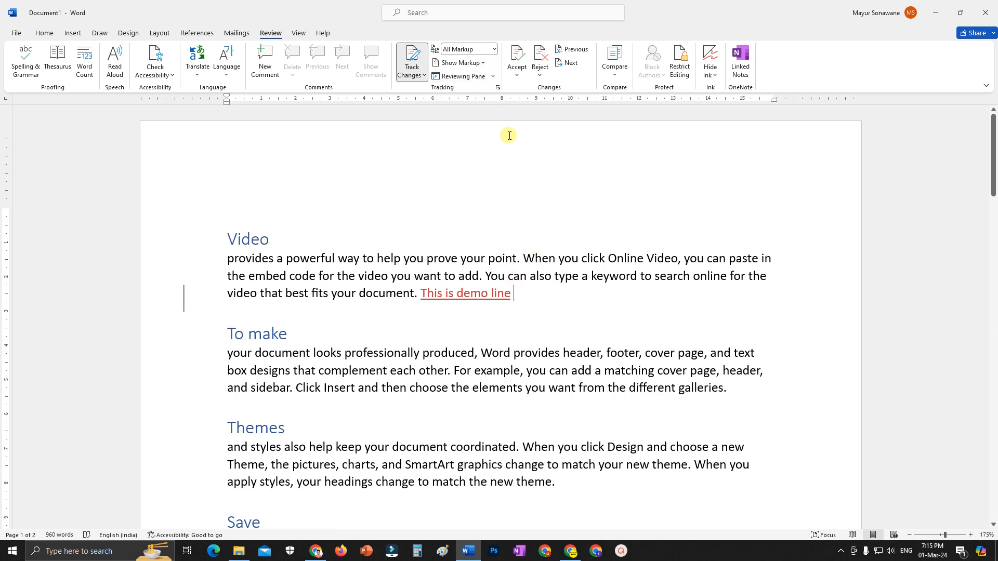
pyautogui.click(482, 63)
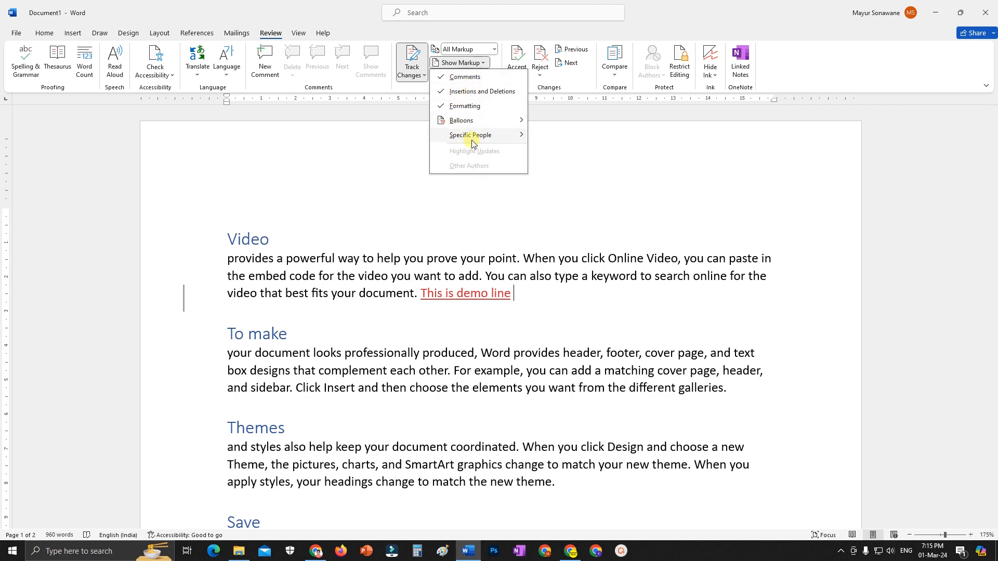
pyautogui.click(484, 63)
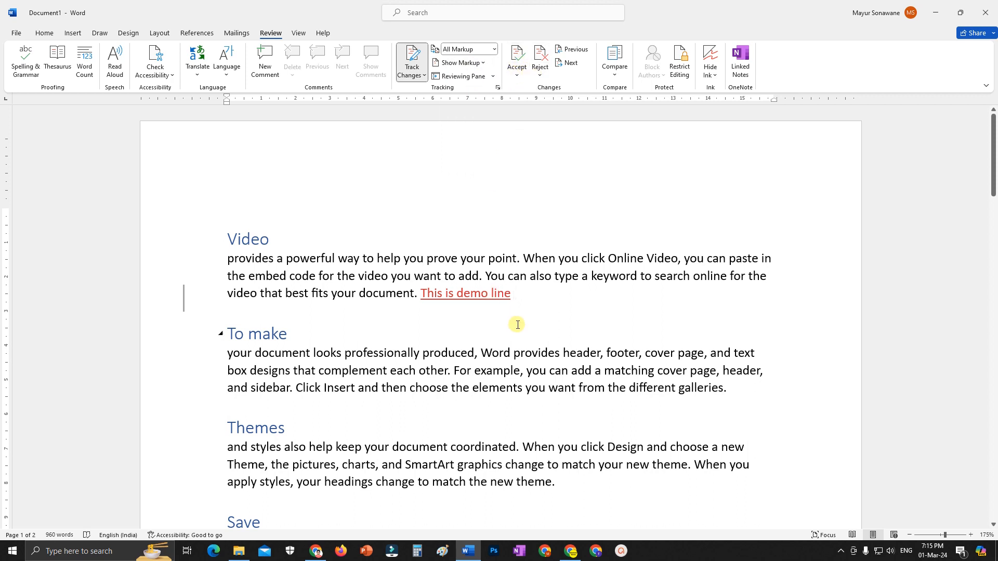
# Step: Add a tracked line "Test 1" below the "Video" paragraph and dismiss the Track Change Cards tip
pyautogui.press('Return')
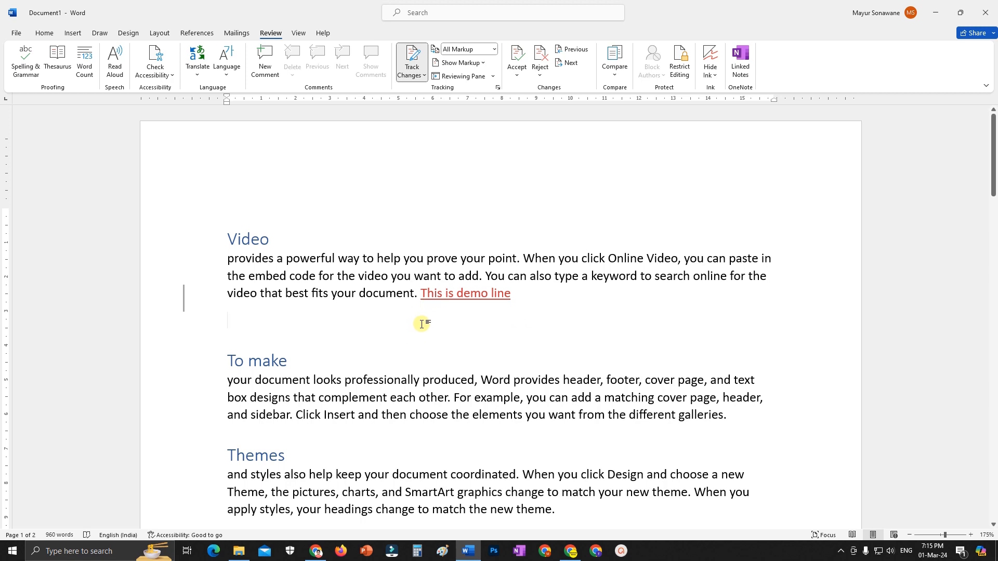
pyautogui.write('Te')
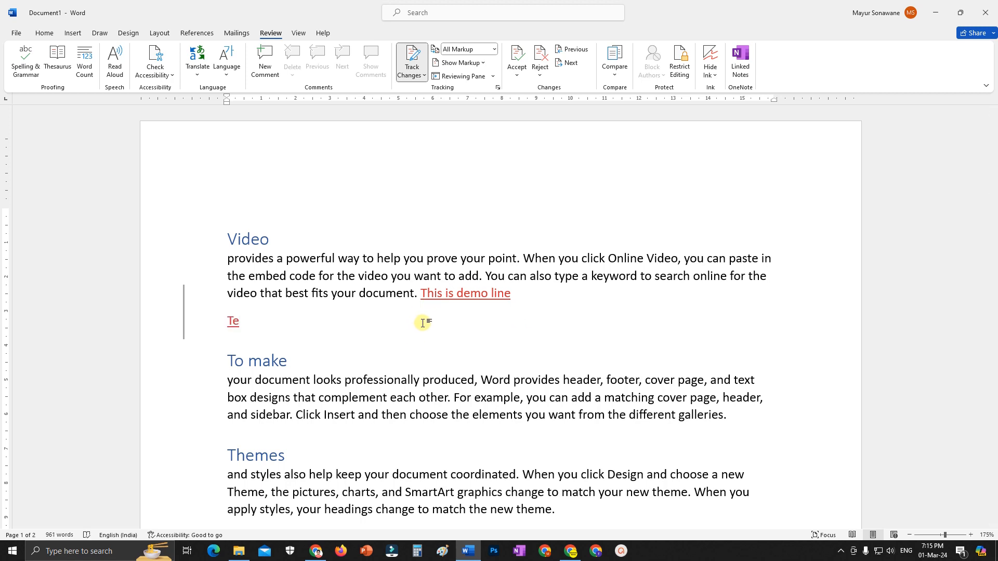
pyautogui.write('st 1')
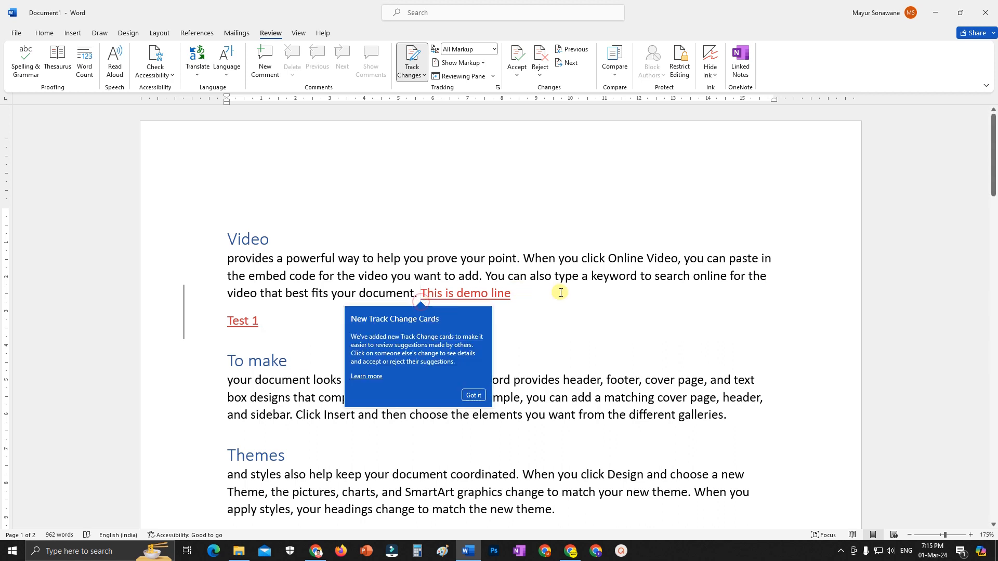
pyautogui.click(474, 395)
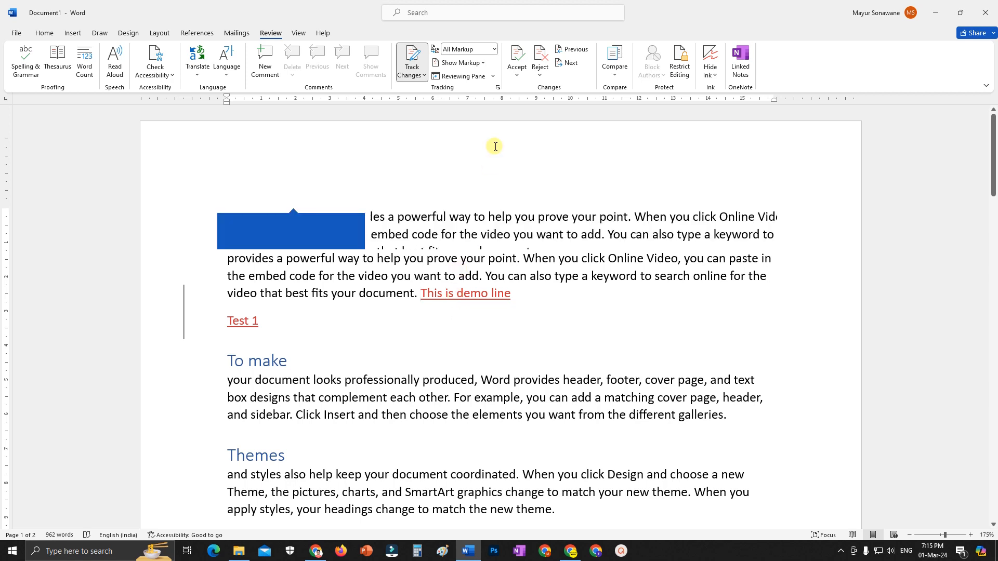
# Step: Try Accept and Move to Next on the tracked "This is demo line" and "Test 1" insertions, and undo the acceptance
pyautogui.click(517, 76)
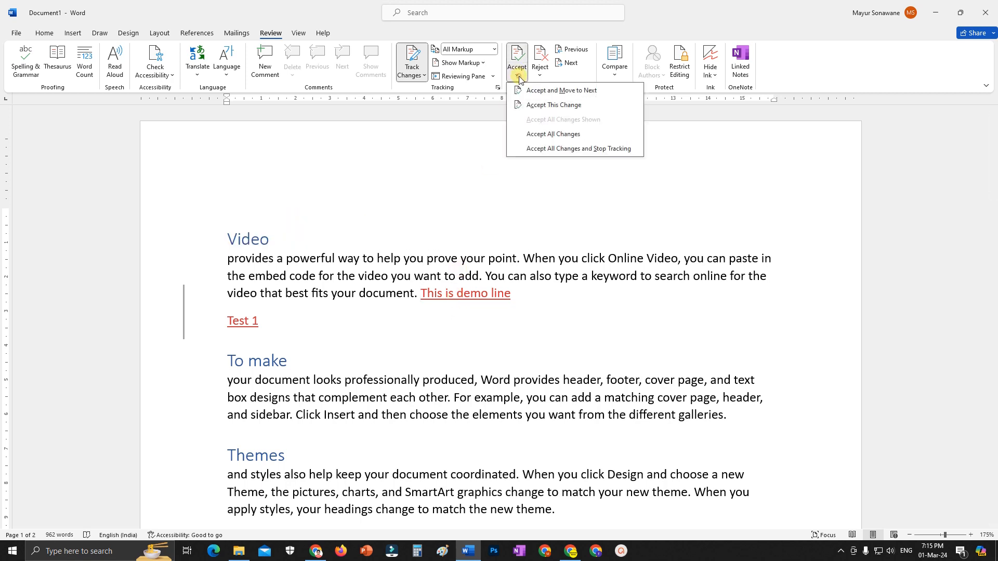
pyautogui.click(559, 90)
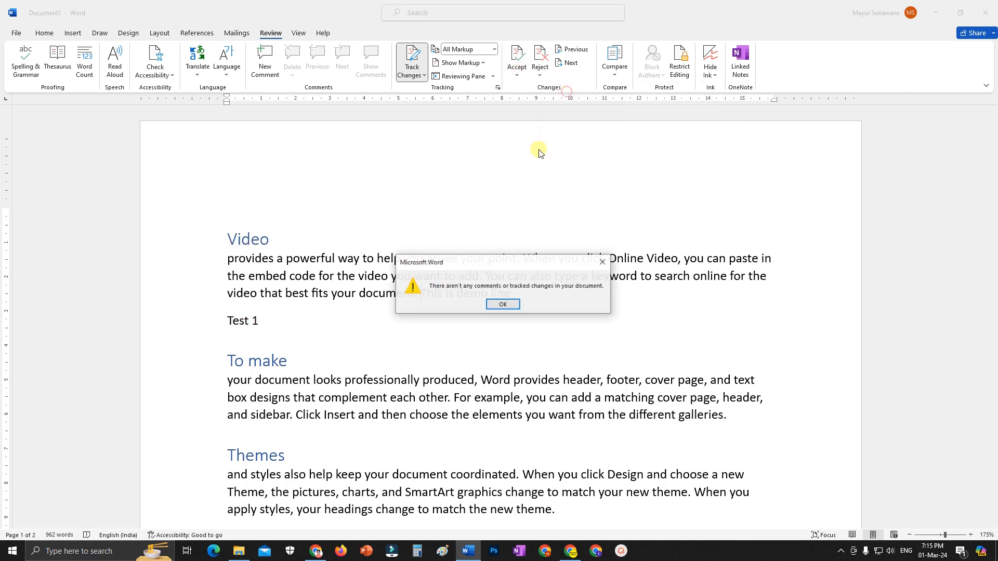
pyautogui.click(500, 303)
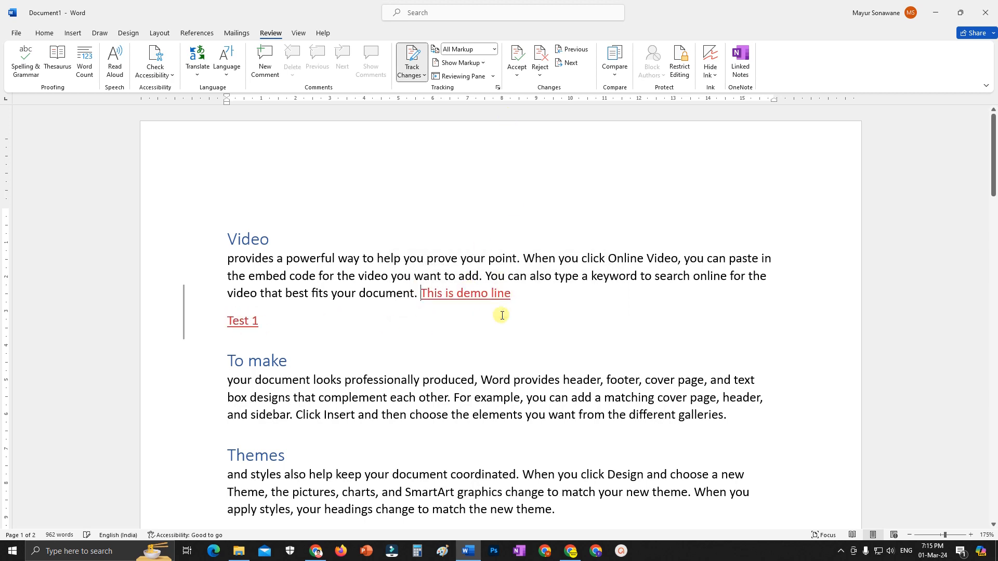
pyautogui.click(512, 293)
pyautogui.click(421, 292)
pyautogui.click(518, 76)
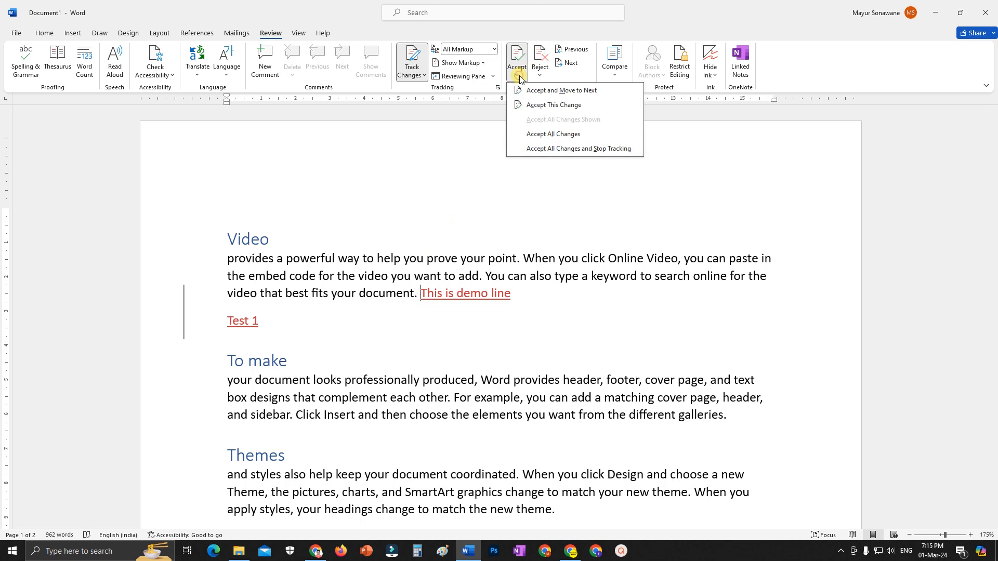
pyautogui.click(560, 90)
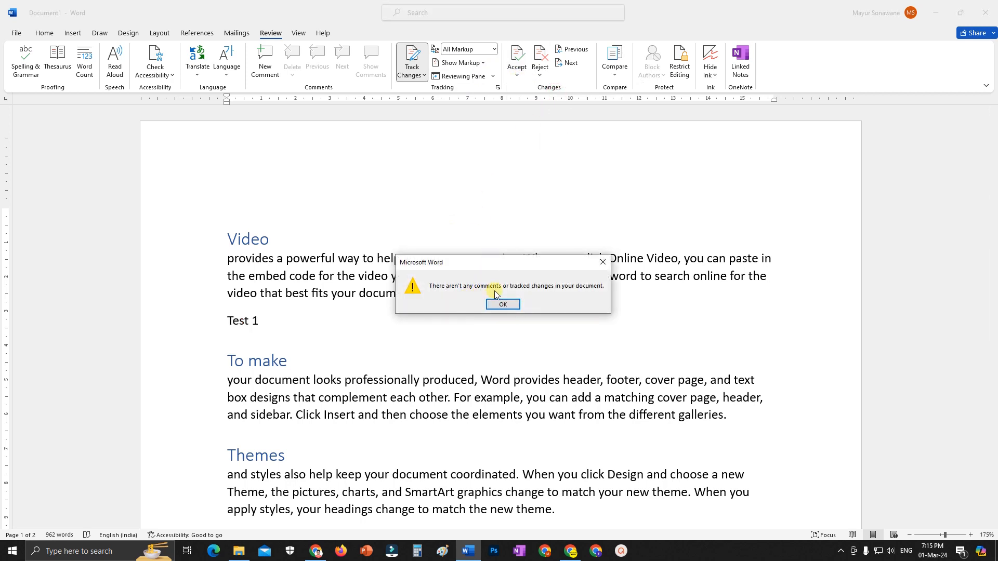
pyautogui.click(503, 305)
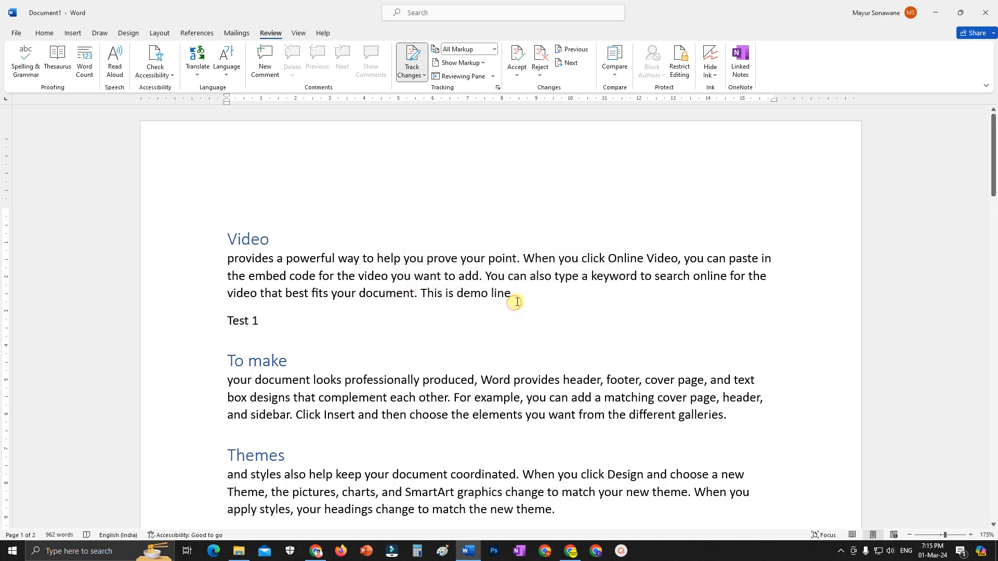
pyautogui.hotkey('ctrl', 'z')
# Step: Delete "Test 1" below the "Video" paragraph and add a tracked line "Test 1" below the "To make" paragraph
pyautogui.moveTo(270, 323); pyautogui.dragTo(190, 326)
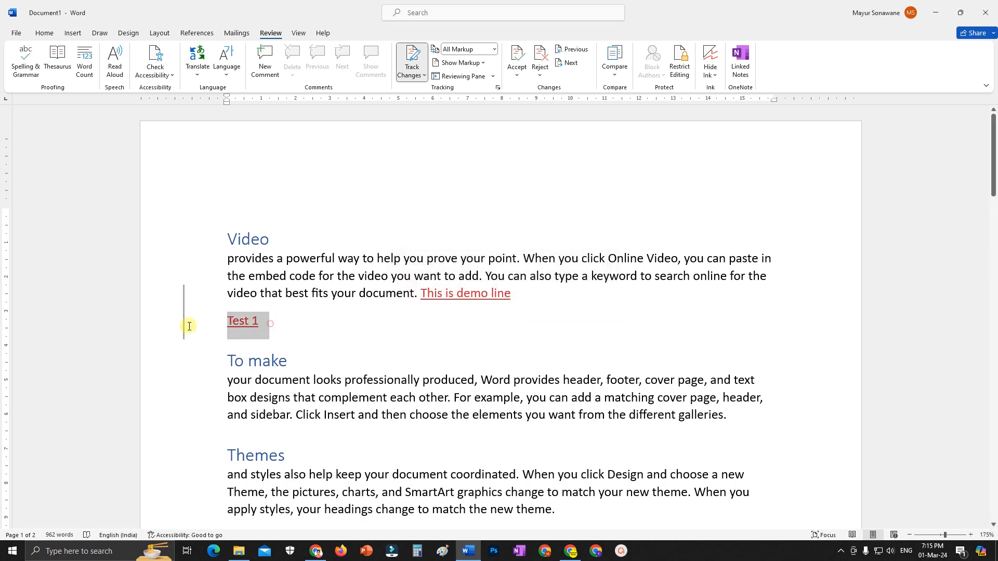
pyautogui.press('Delete')
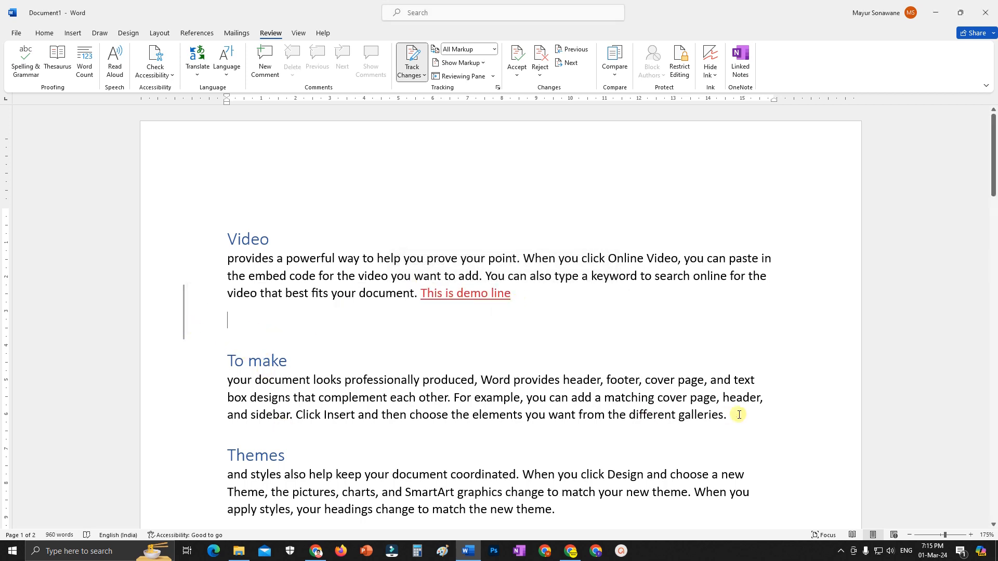
pyautogui.click(739, 417)
pyautogui.press('Return')
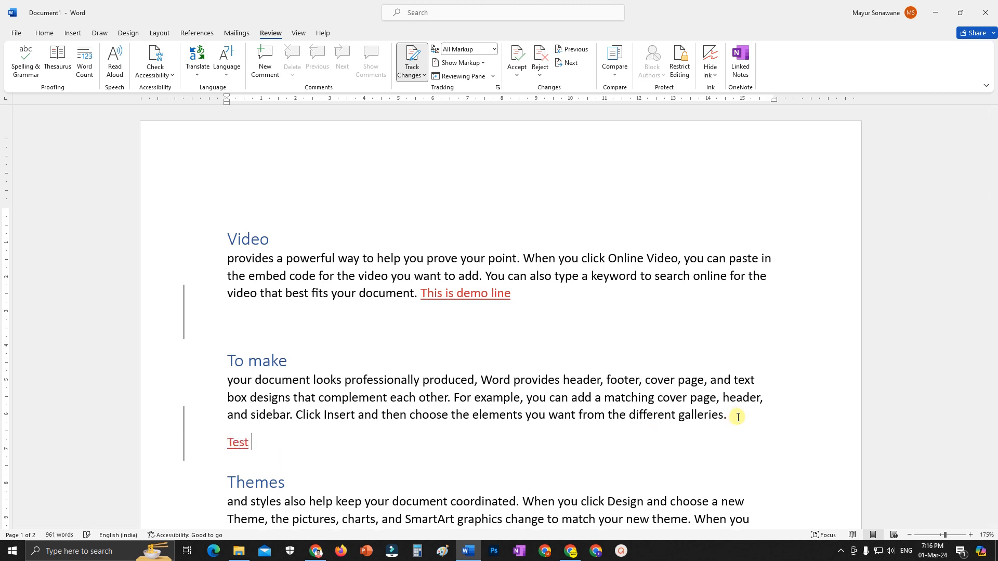
pyautogui.write('Test 1')
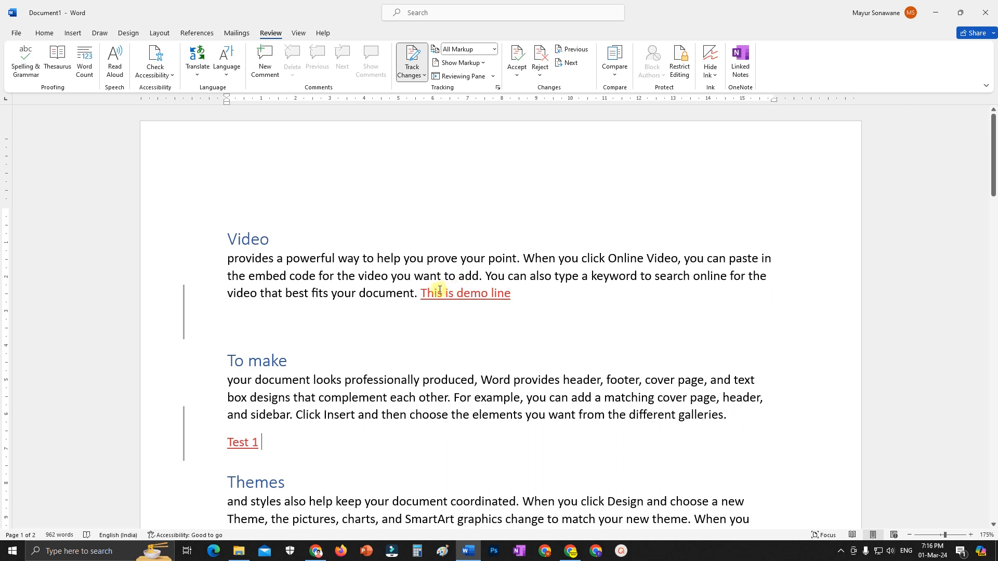
# Step: Accept the tracked changes one by one with Accept and Move to Next, and undo the acceptances
pyautogui.click(517, 74)
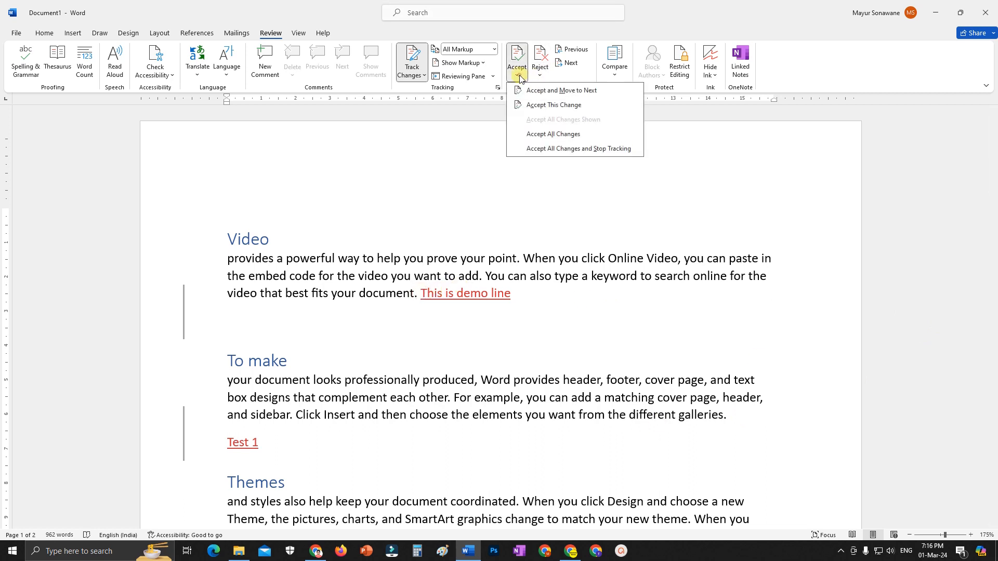
pyautogui.click(543, 92)
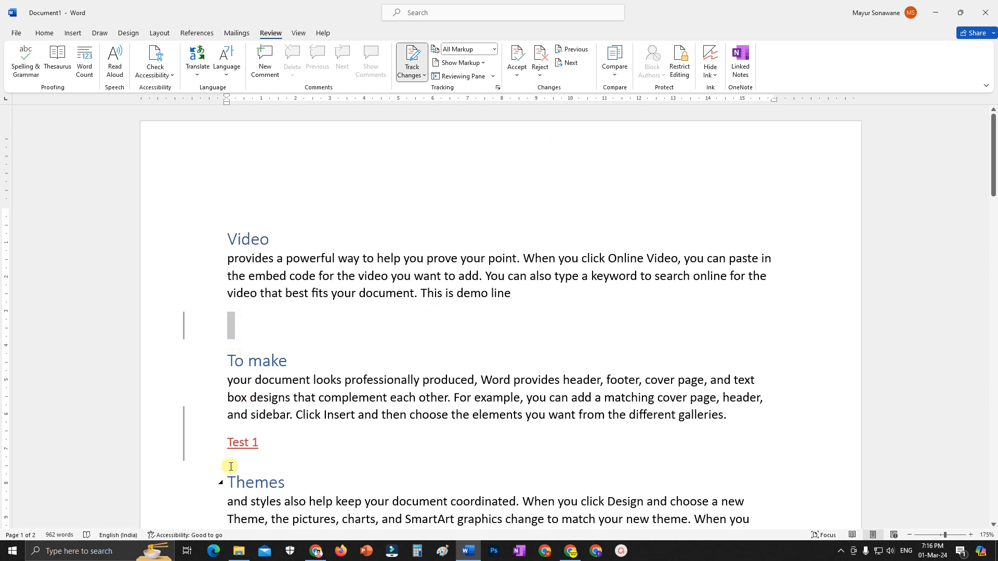
pyautogui.click(517, 76)
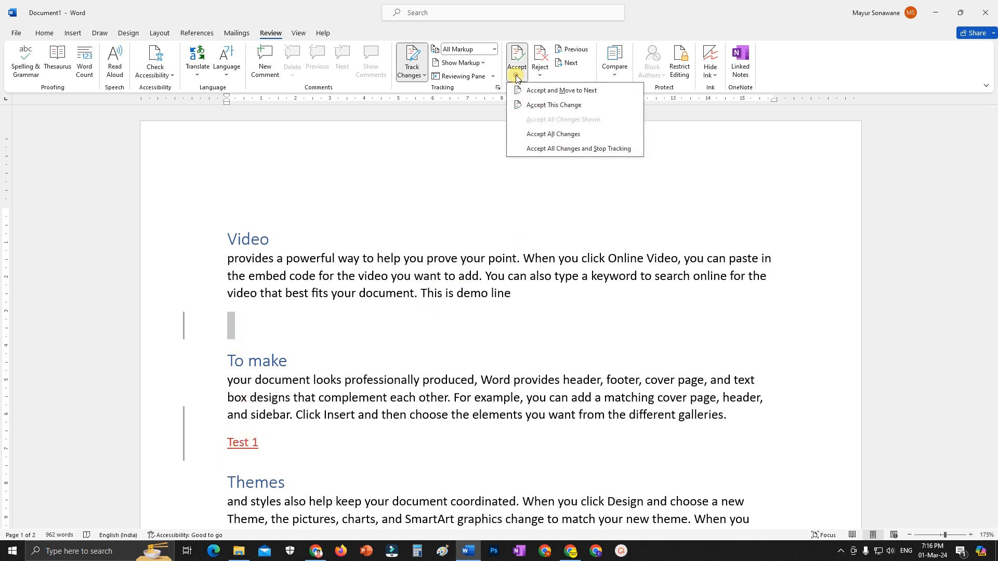
pyautogui.click(543, 90)
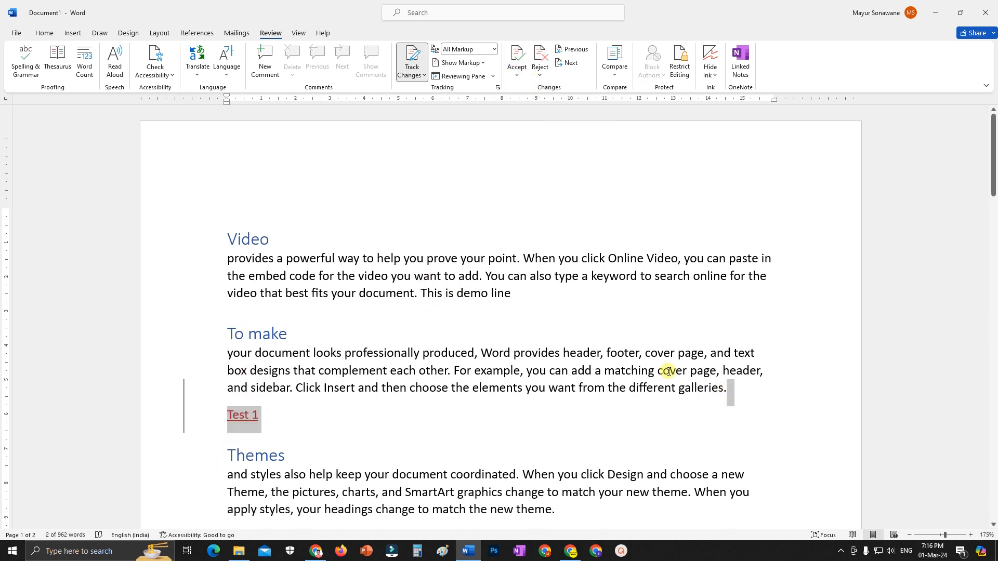
pyautogui.click(517, 76)
pyautogui.click(551, 93)
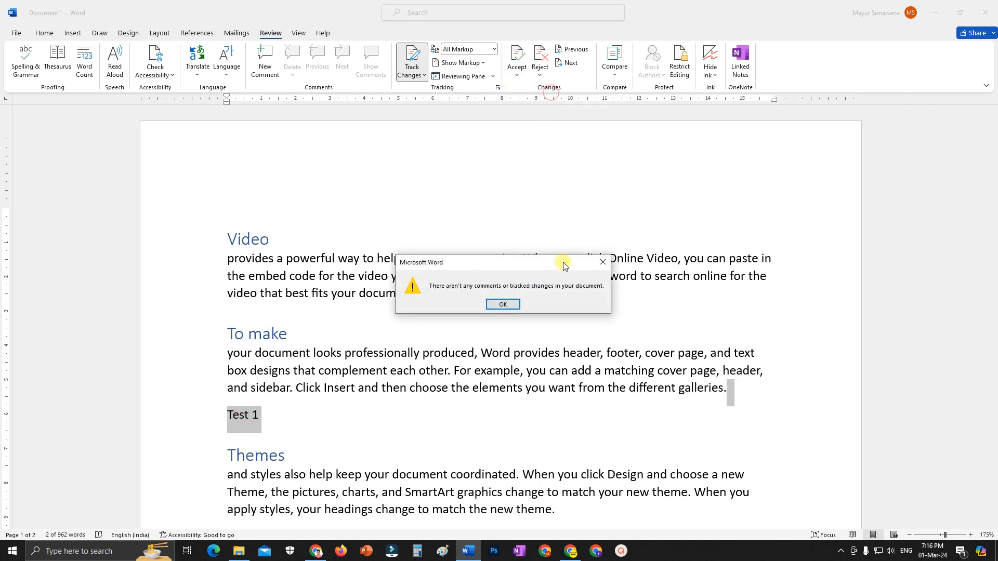
pyautogui.click(503, 304)
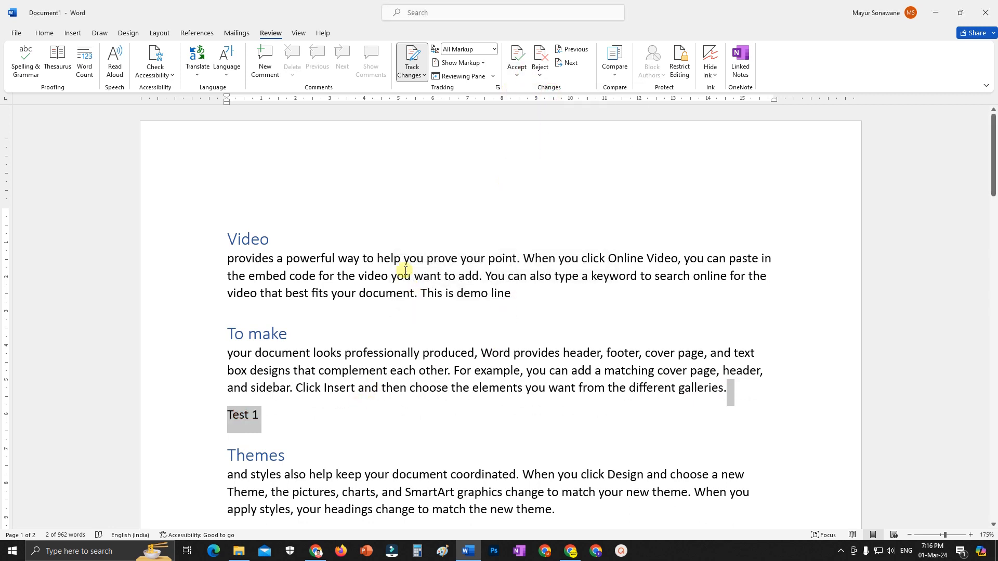
pyautogui.hotkey('ctrl', 'z')
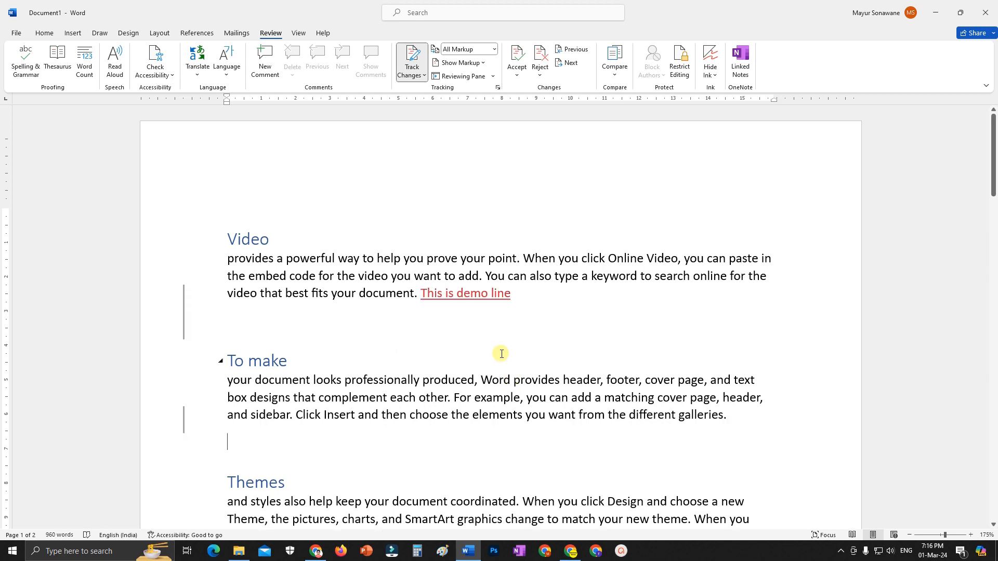
# Step: Add the tracked text "Test 1" on the empty line below the "To make" paragraph
pyautogui.write('Te')
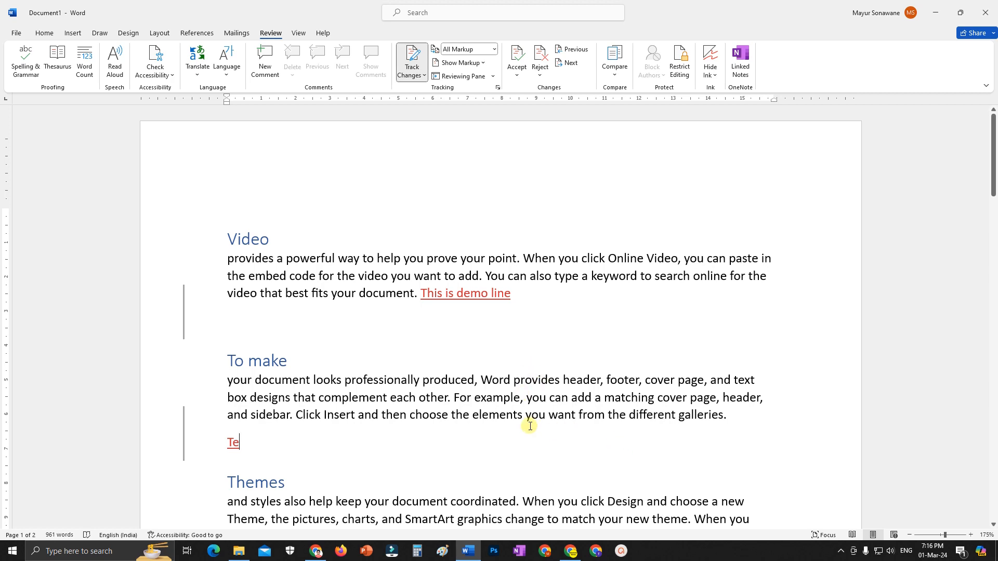
pyautogui.press('BackSpace')
pyautogui.press('BackSpace')
pyautogui.write('1')
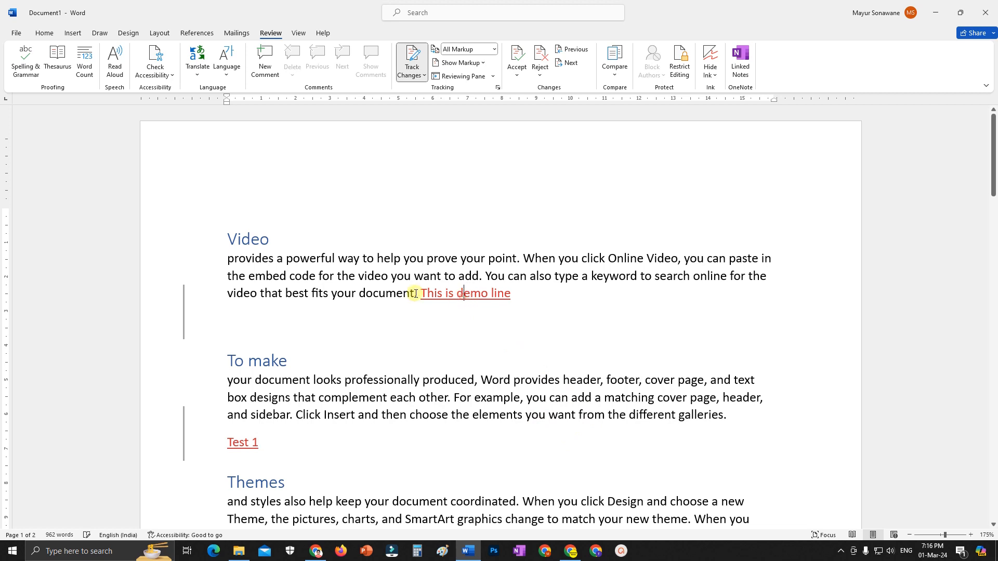
# Step: Reject the tracked changes one by one with Reject and Move to Next, starting from "This is demo line"
pyautogui.click(416, 294)
pyautogui.click(540, 76)
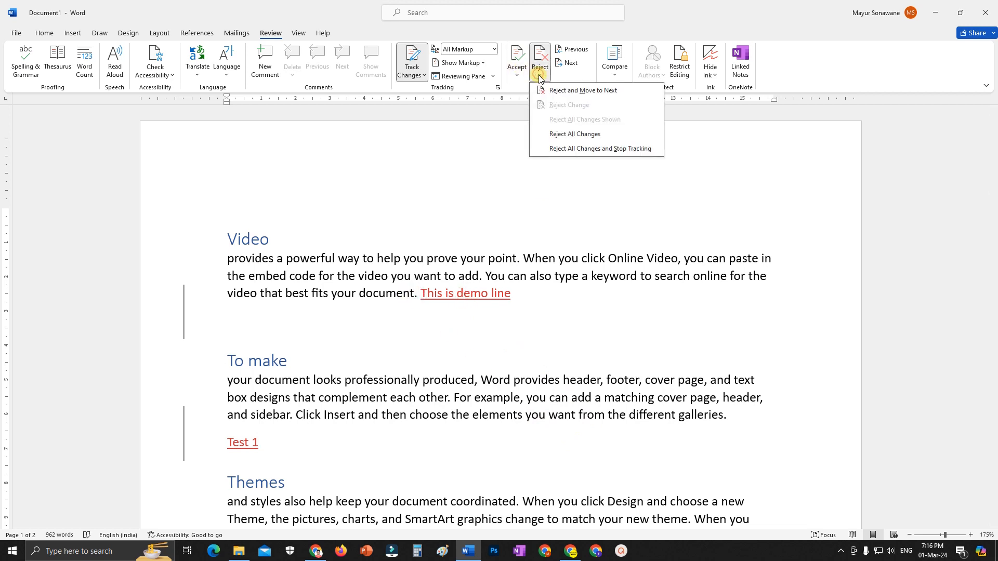
pyautogui.click(565, 91)
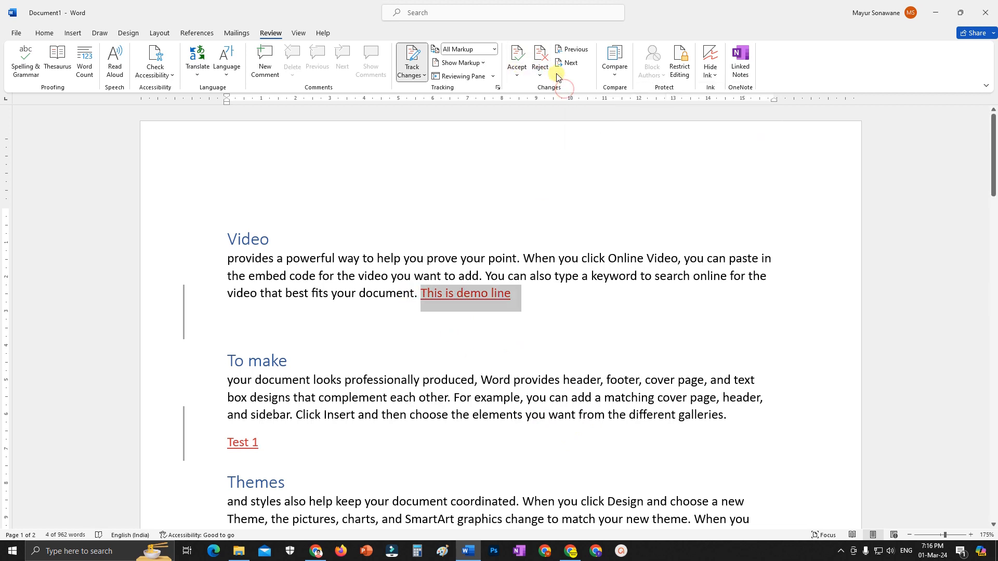
pyautogui.click(540, 76)
pyautogui.click(569, 98)
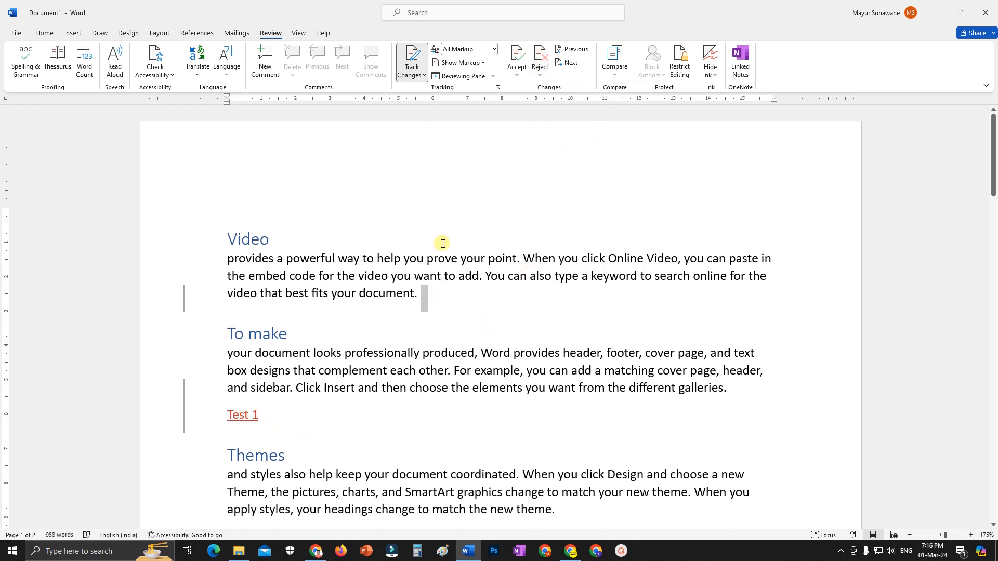
pyautogui.click(540, 76)
pyautogui.click(575, 91)
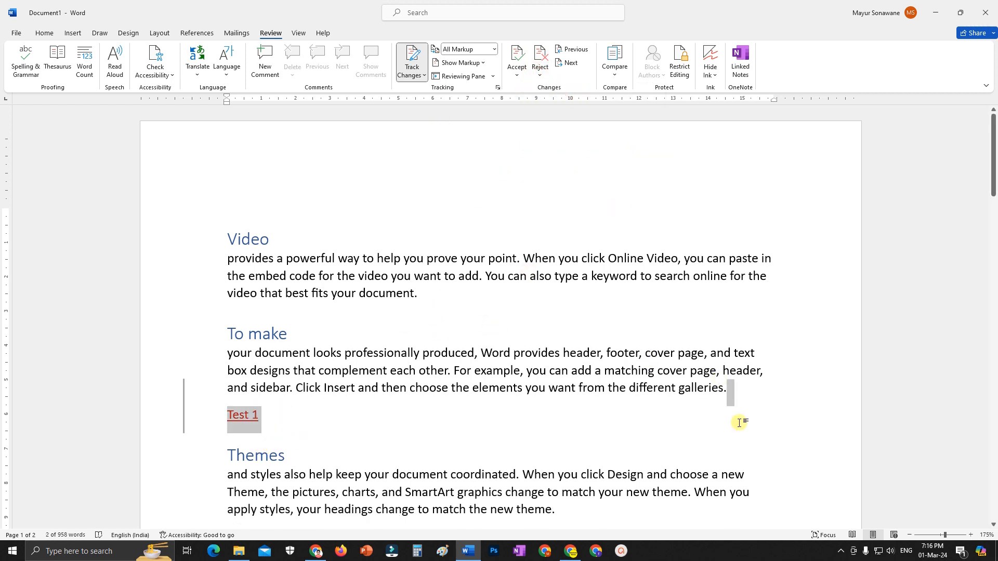
pyautogui.click(540, 76)
pyautogui.click(566, 91)
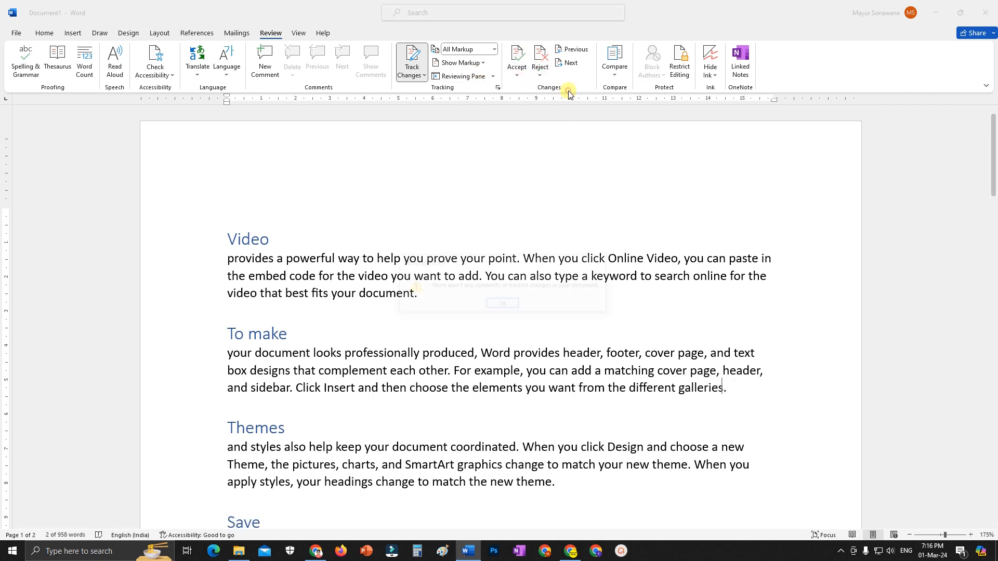
pyautogui.click(509, 306)
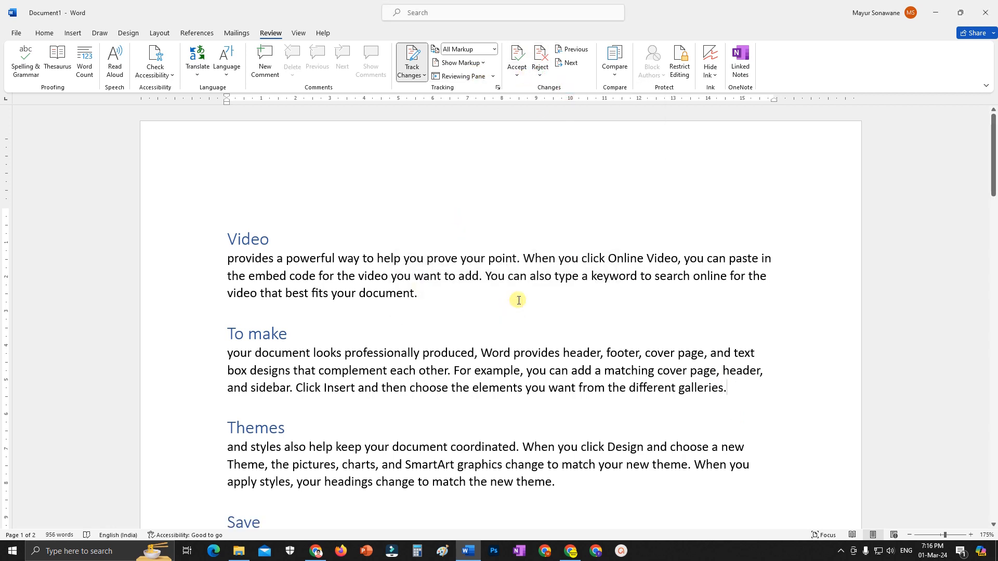
# Step: Undo the individual rejections of the "This is demo line" and "Test 1" insertions
pyautogui.hotkey('ctrl', 'z')
pyautogui.hotkey('ctrl', 'z')
pyautogui.hotkey('ctrl', 'z')
# Step: Try Reject All Changes on the document's tracked insertions, and undo it
pyautogui.click(494, 297)
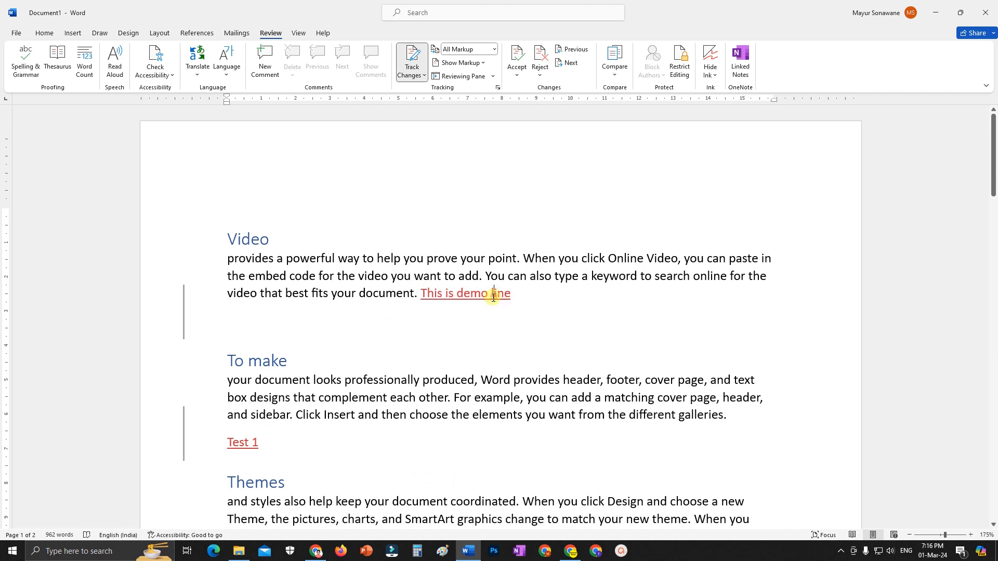
pyautogui.click(540, 76)
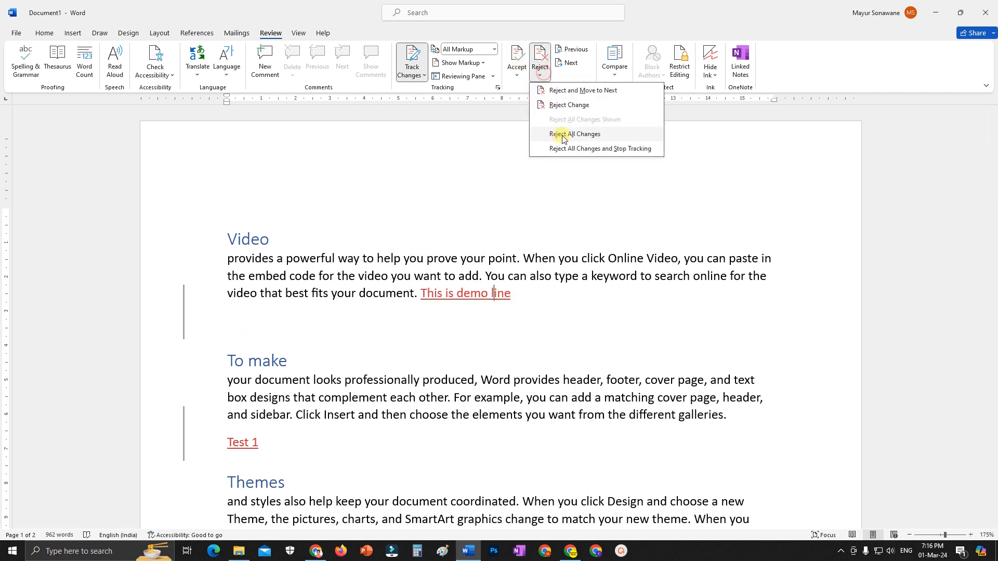
pyautogui.click(563, 136)
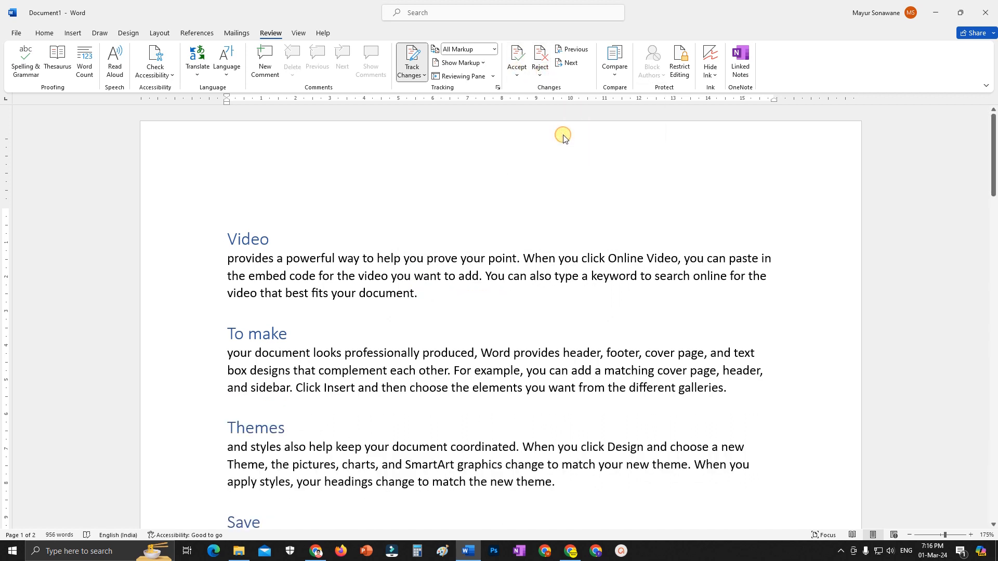
pyautogui.hotkey('ctrl', 'z')
# Step: Try Accept All Changes on the document's tracked insertions, and undo it
pyautogui.click(517, 75)
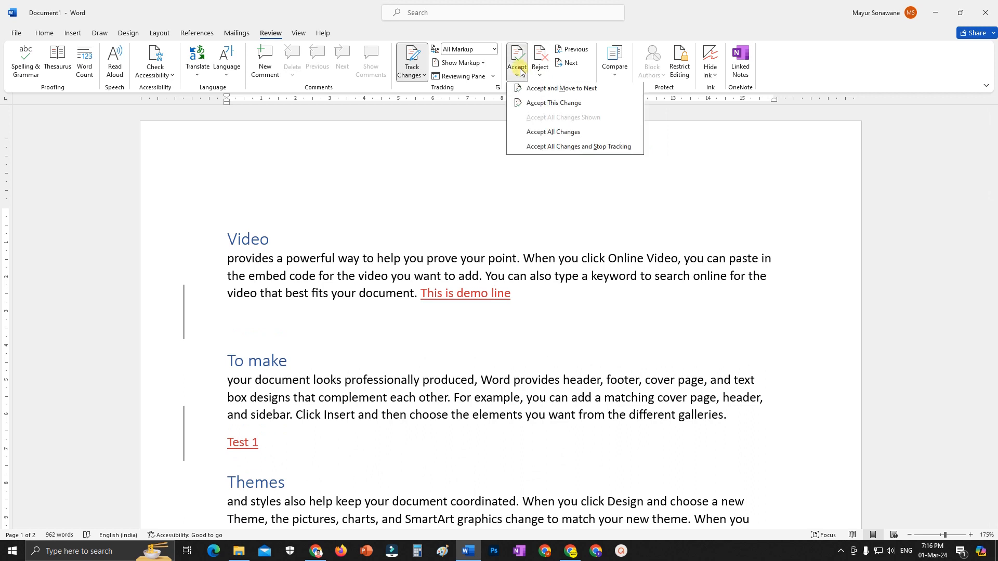
pyautogui.click(548, 136)
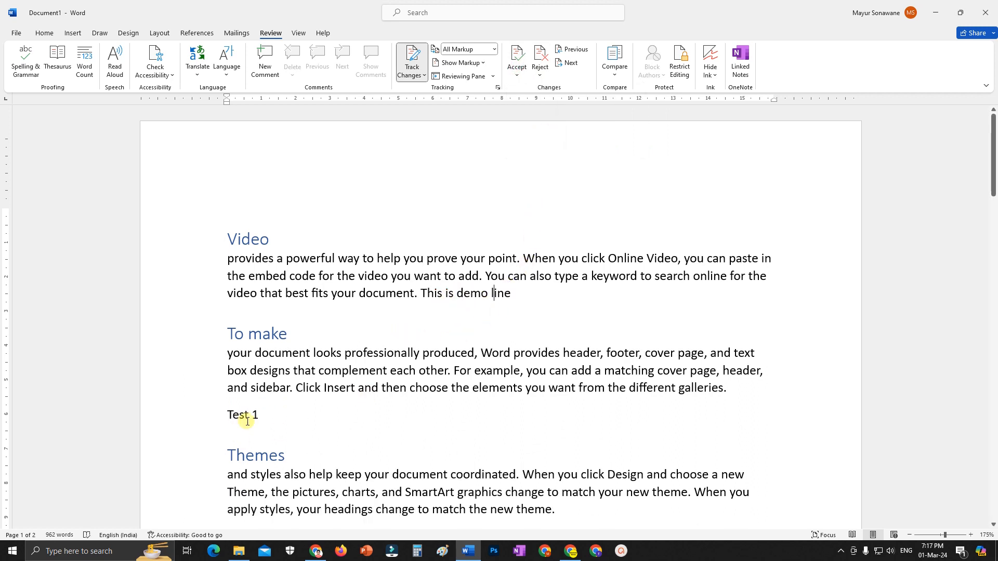
pyautogui.hotkey('ctrl', 'z')
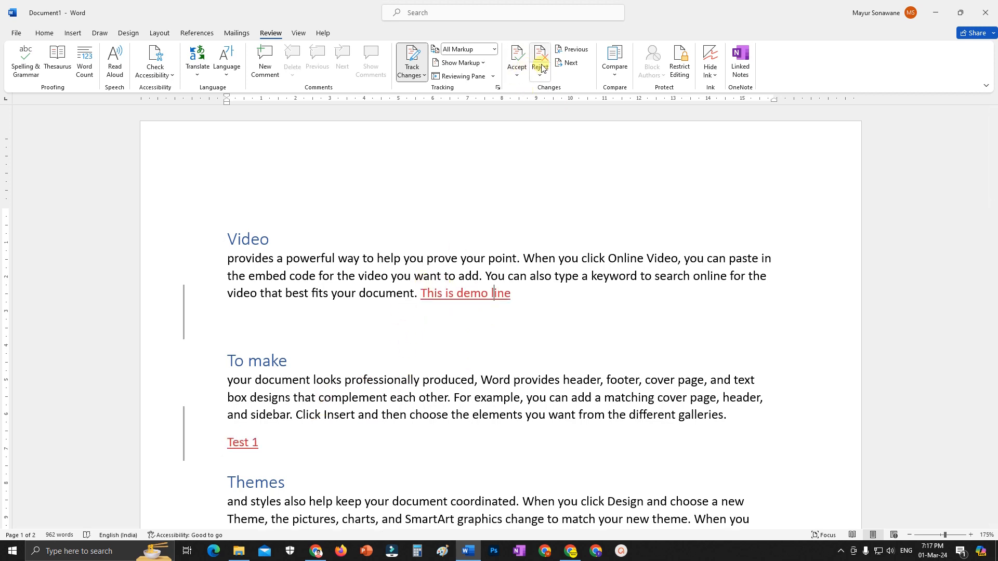
# Step: Browse forward from "This is demo line" to the "Test 1" tracked change, and go back to the previous change
pyautogui.click(421, 294)
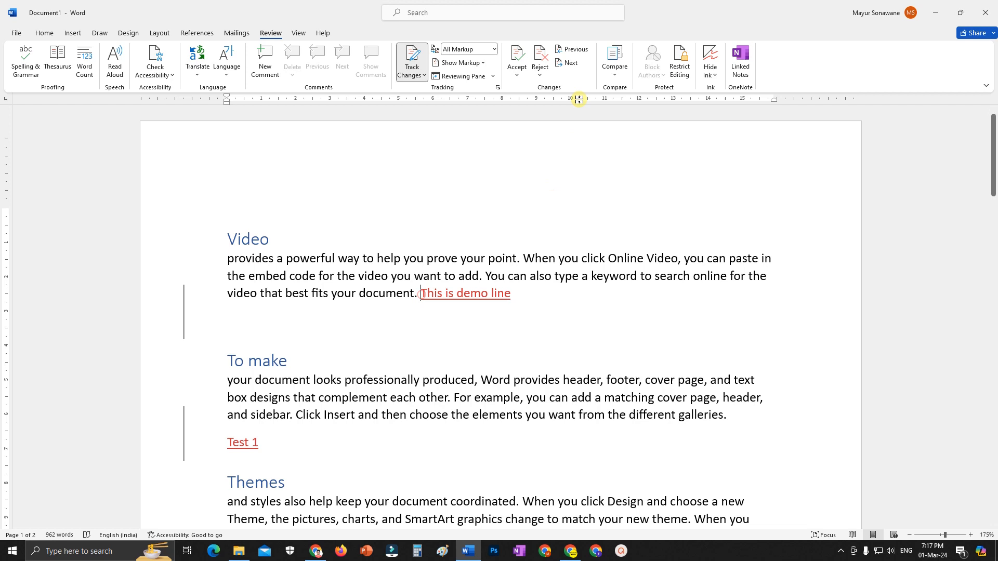
pyautogui.click(571, 63)
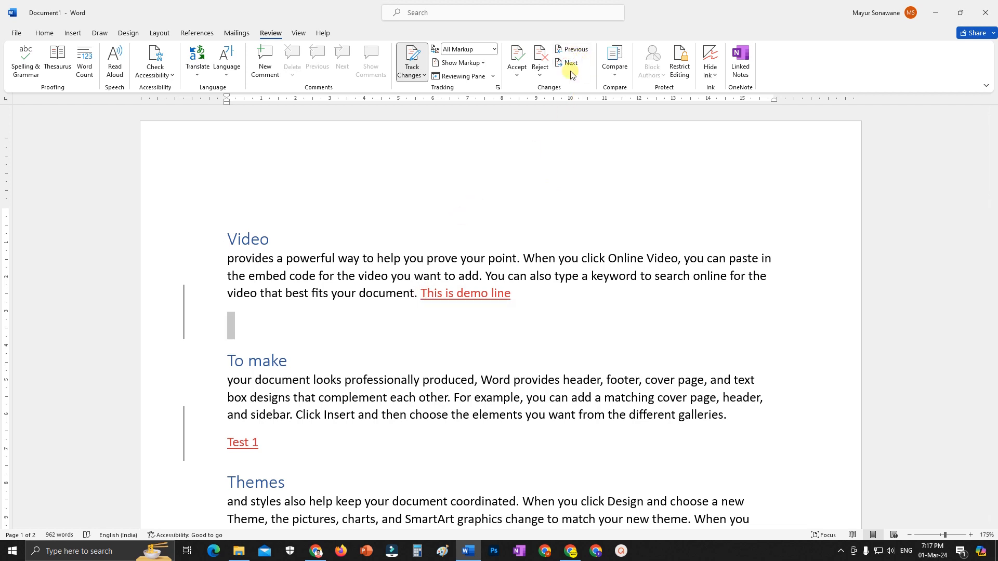
pyautogui.click(566, 63)
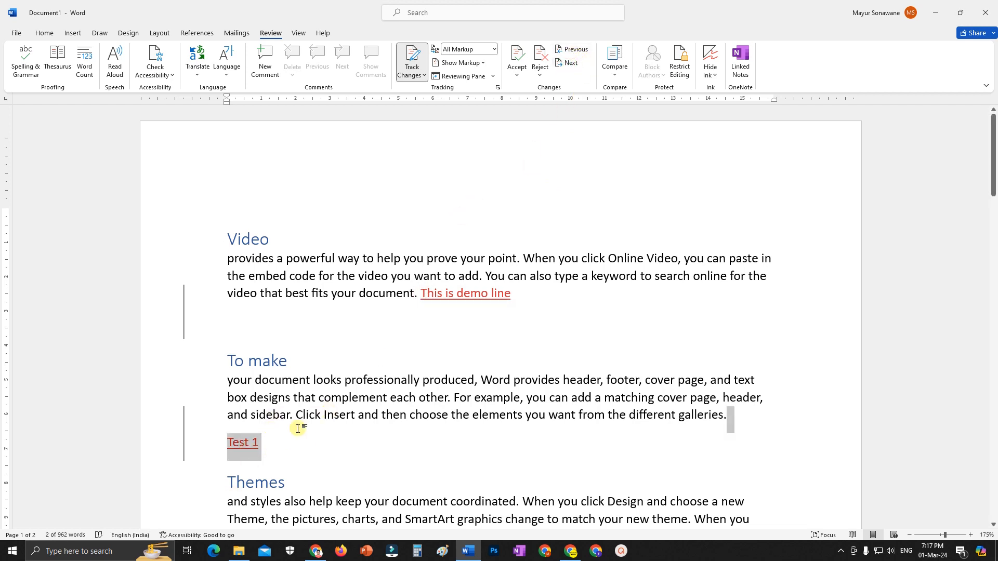
pyautogui.click(575, 49)
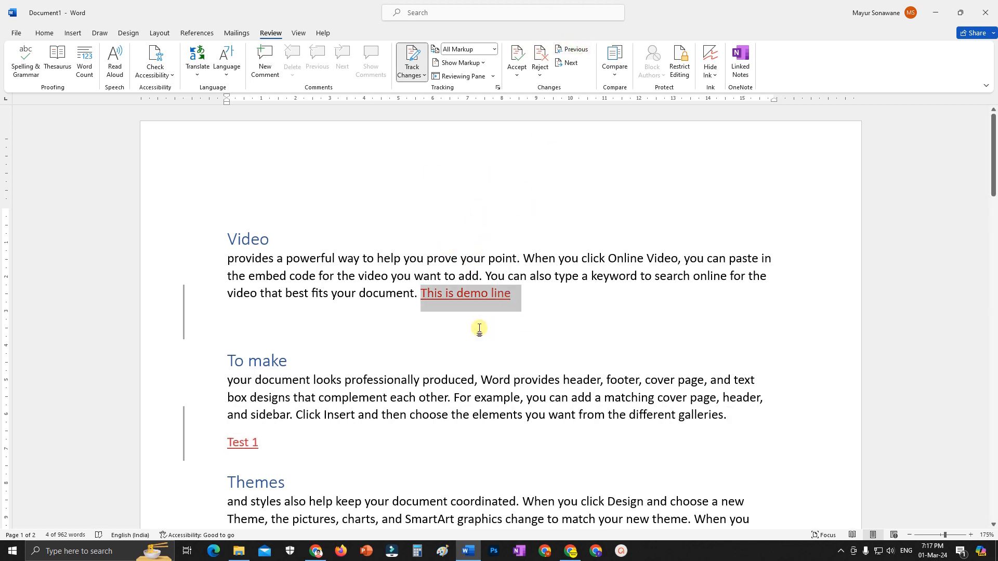
# Step: Delete the tracked text "Test 1" below the "To make" paragraph
pyautogui.click(445, 326)
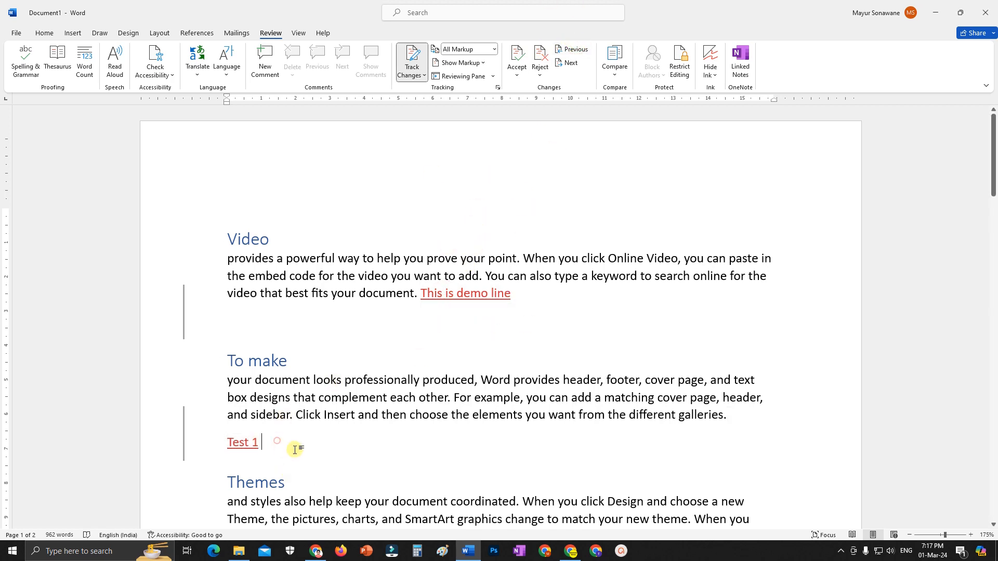
pyautogui.moveTo(262, 442); pyautogui.dragTo(224, 441)
pyautogui.press('BackSpace')
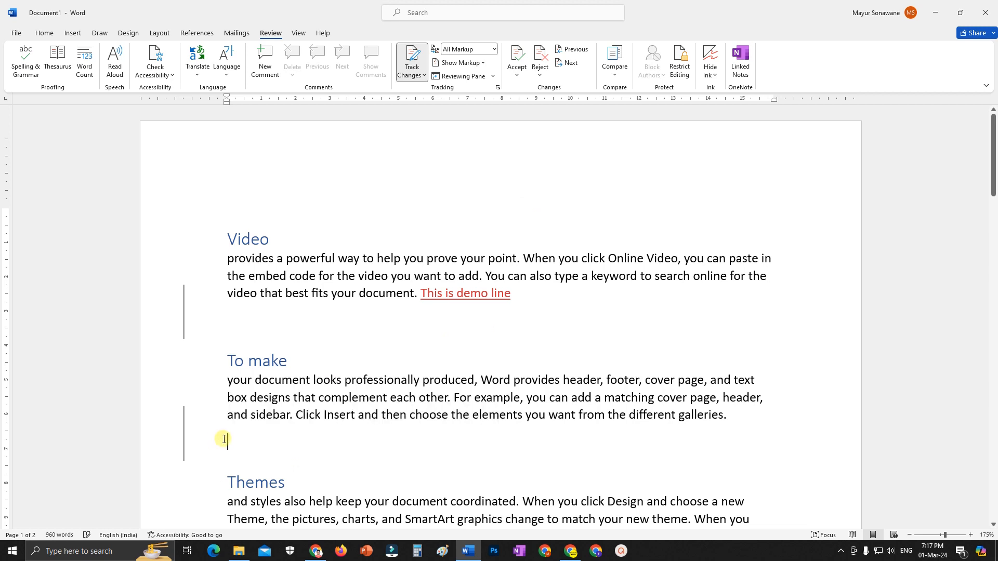
# Step: Turn off Track Changes for the document
pyautogui.click(412, 76)
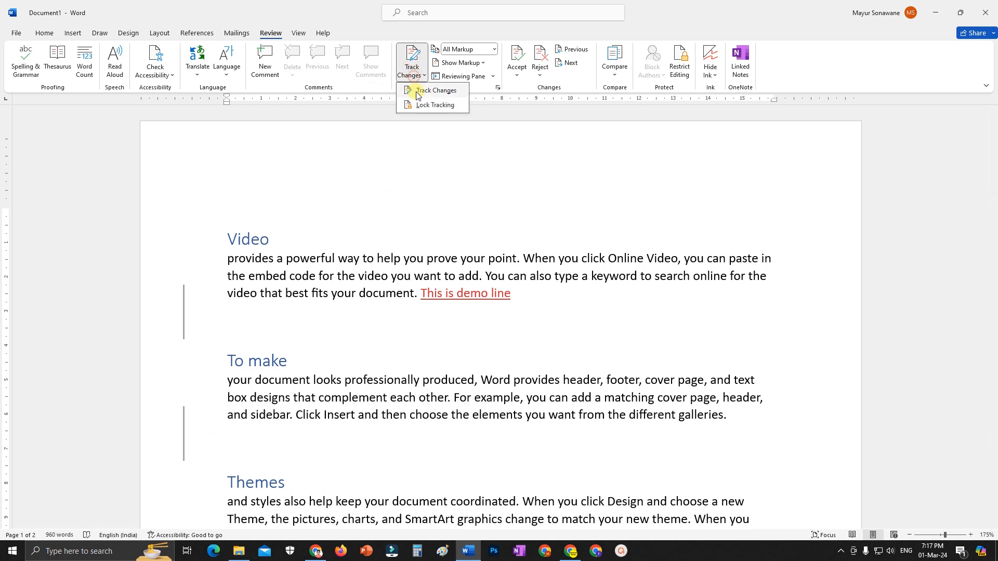
pyautogui.click(418, 91)
pyautogui.click(421, 76)
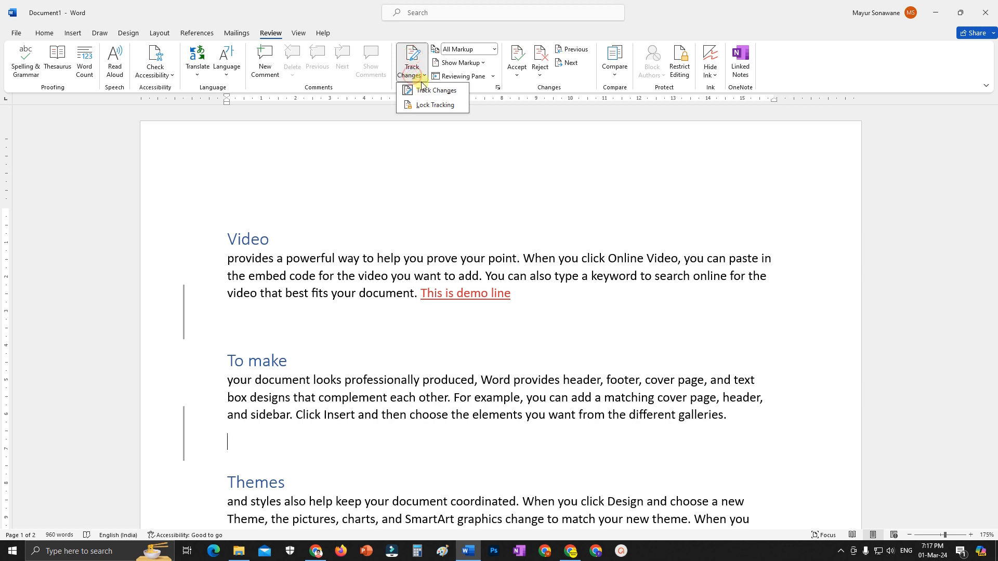
pyautogui.click(422, 83)
pyautogui.click(414, 77)
pyautogui.click(434, 90)
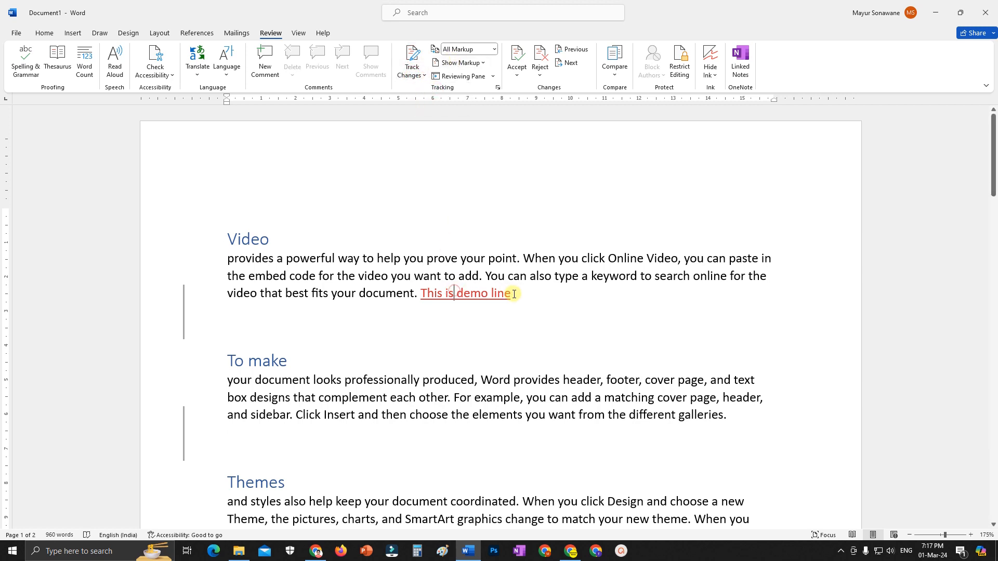
# Step: Delete "This is demo line" and the empty lines below the "Video" and "To make" paragraphs
pyautogui.moveTo(514, 294); pyautogui.dragTo(423, 294)
pyautogui.press('BackSpace')
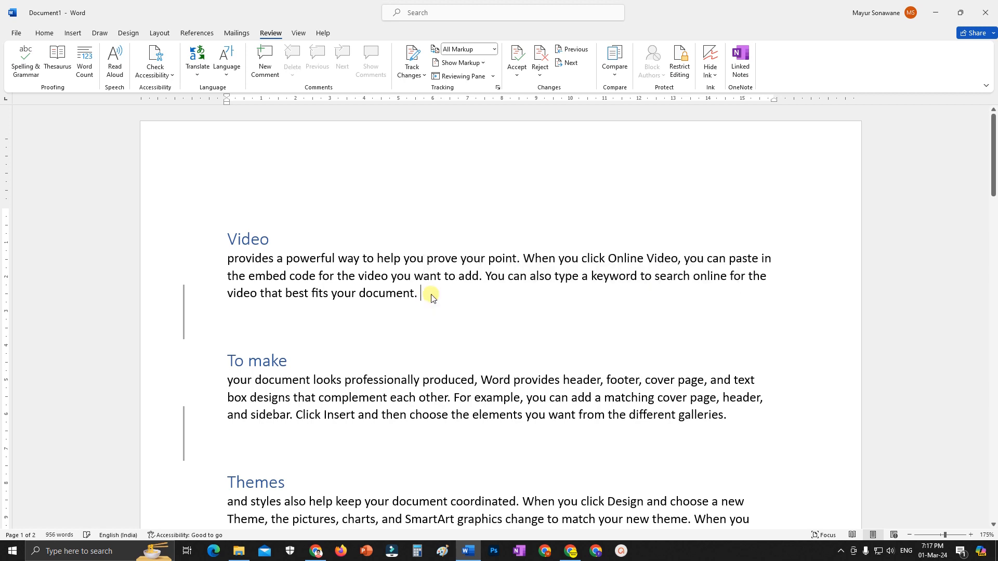
pyautogui.click(271, 449)
pyautogui.press('BackSpace')
pyautogui.click(261, 323)
pyautogui.press('BackSpace')
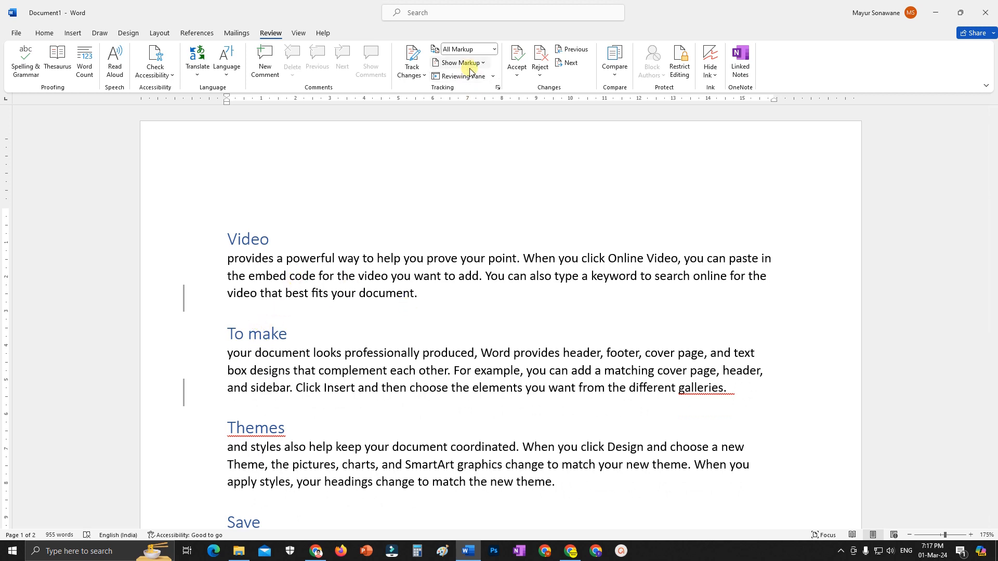
# Step: Switch the review display to No Markup
pyautogui.click(416, 75)
pyautogui.click(422, 90)
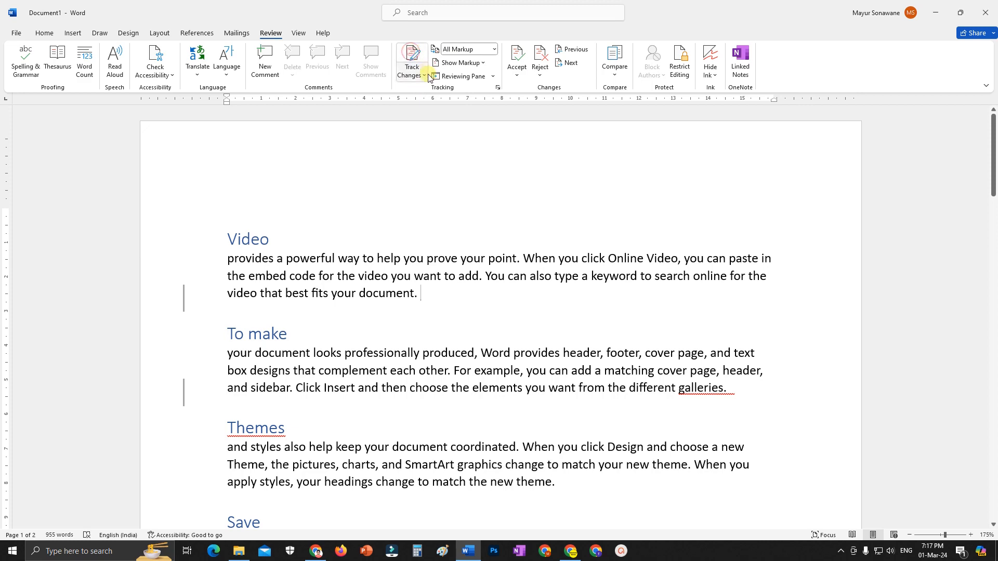
pyautogui.click(495, 49)
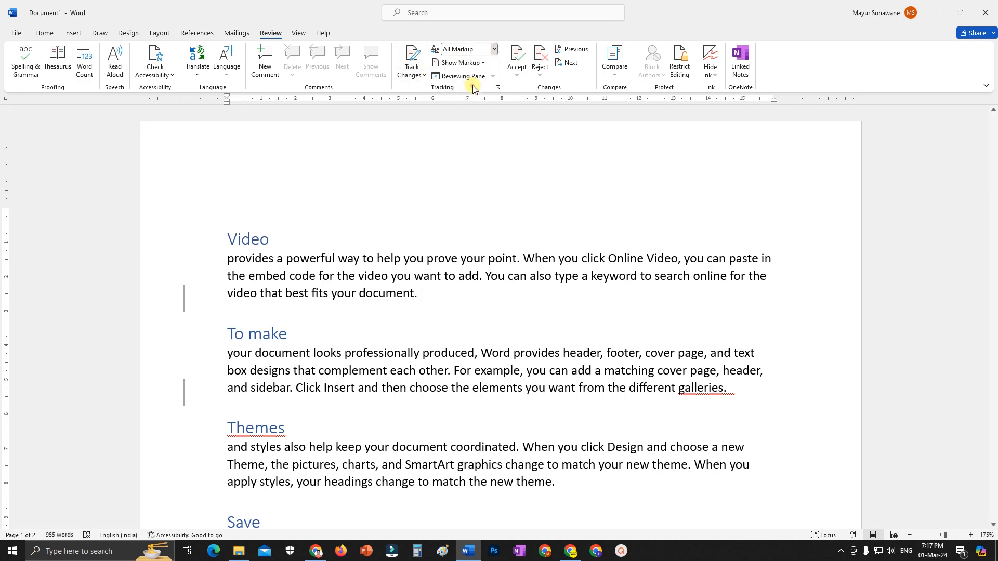
pyautogui.click(465, 86)
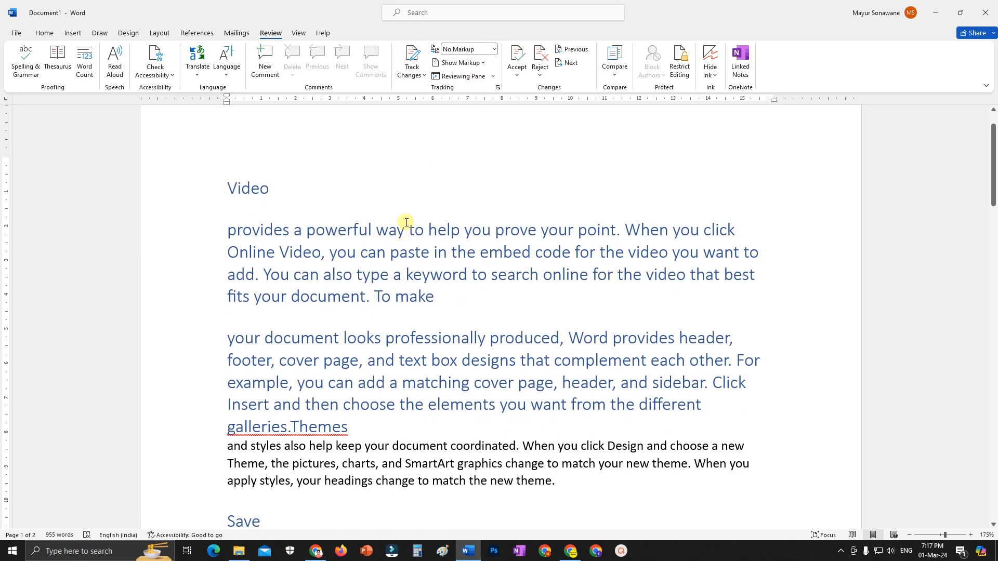
# Step: Insert paragraph breaks before the "To make" and "Themes" headings, and switch the review display back to All Markup
pyautogui.press('Return')
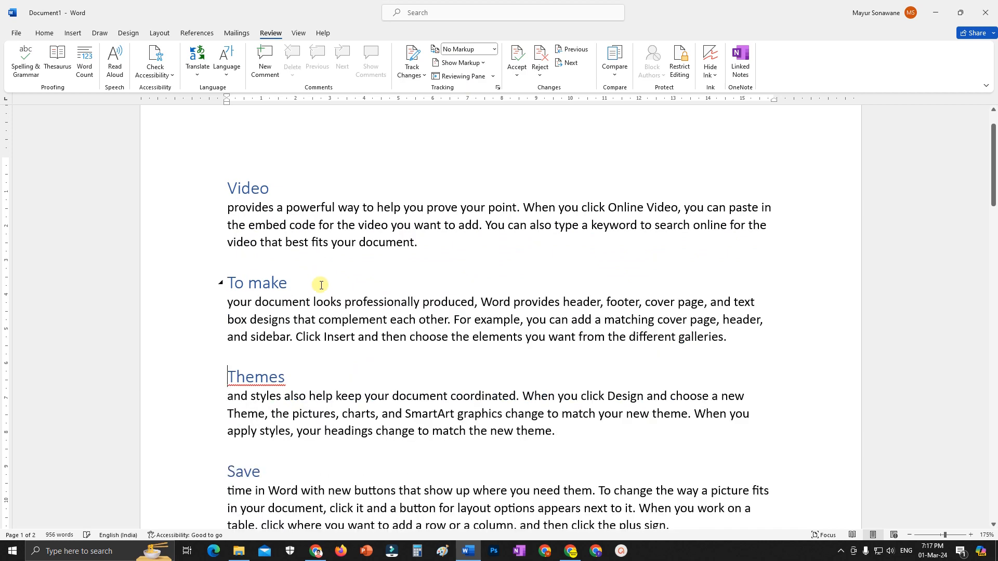
pyautogui.click(269, 256)
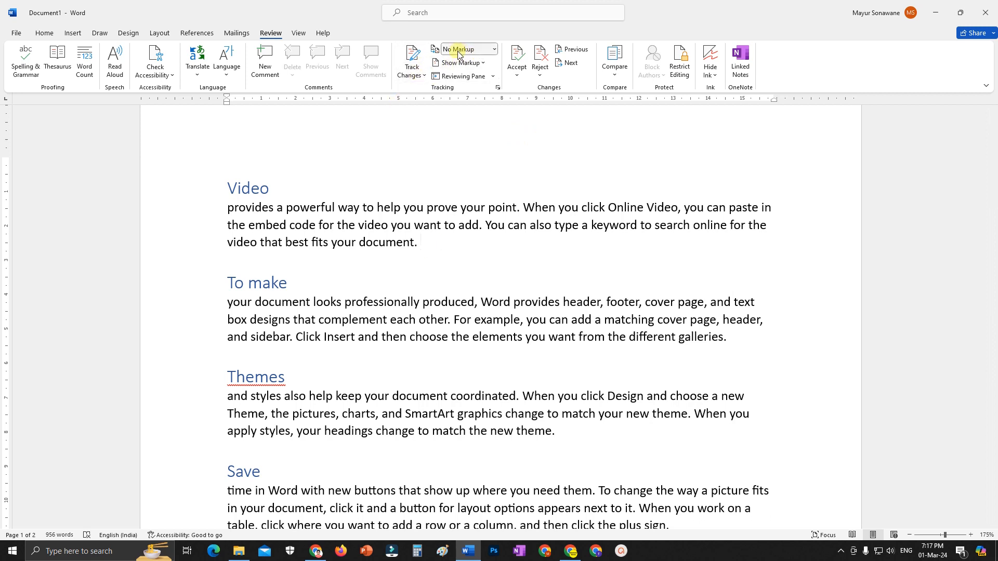
pyautogui.click(484, 50)
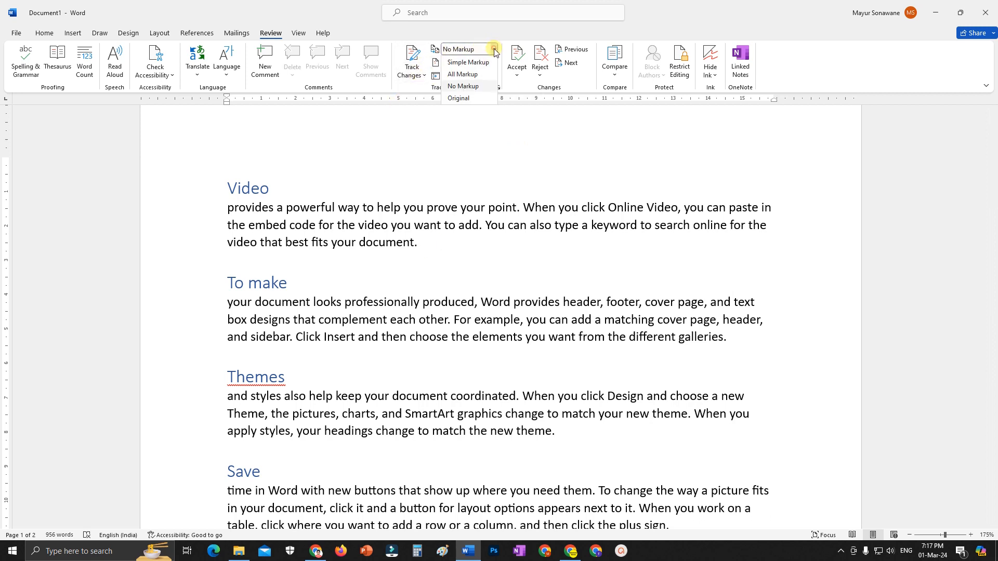
pyautogui.click(485, 77)
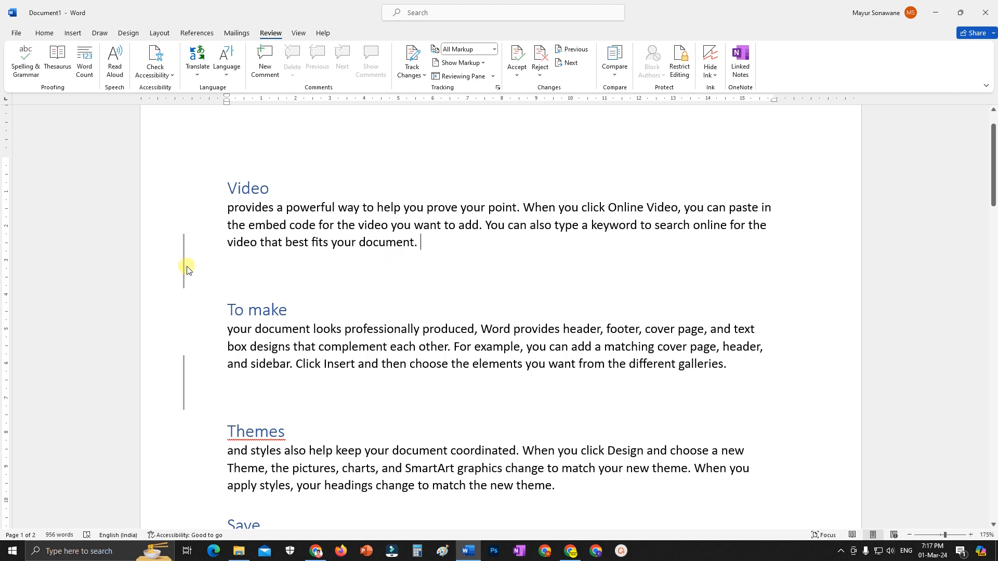
# Step: Remove the extra empty lines above the "To make" and "Themes" headings
pyautogui.click(248, 270)
pyautogui.press('BackSpace')
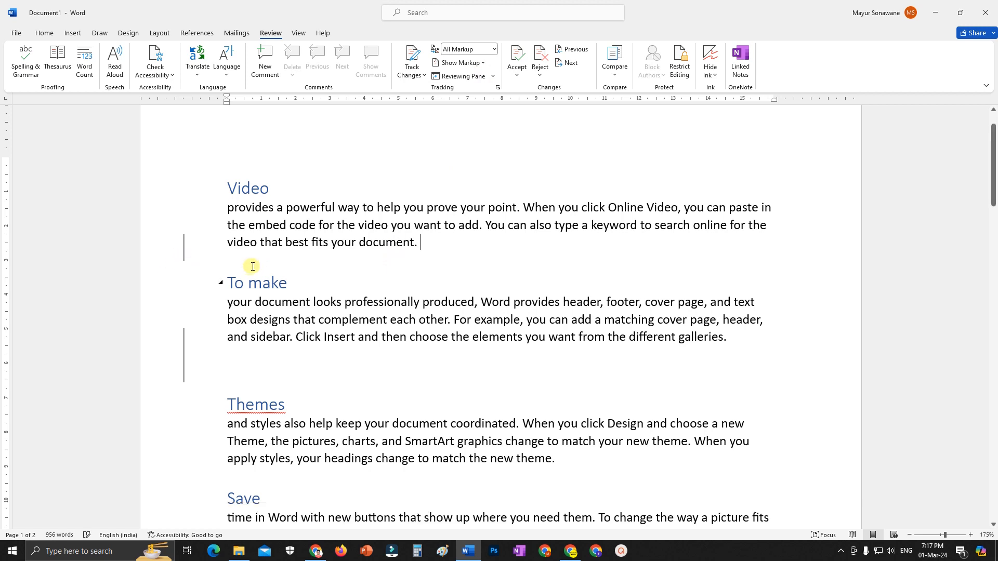
pyautogui.click(231, 375)
pyautogui.press('BackSpace')
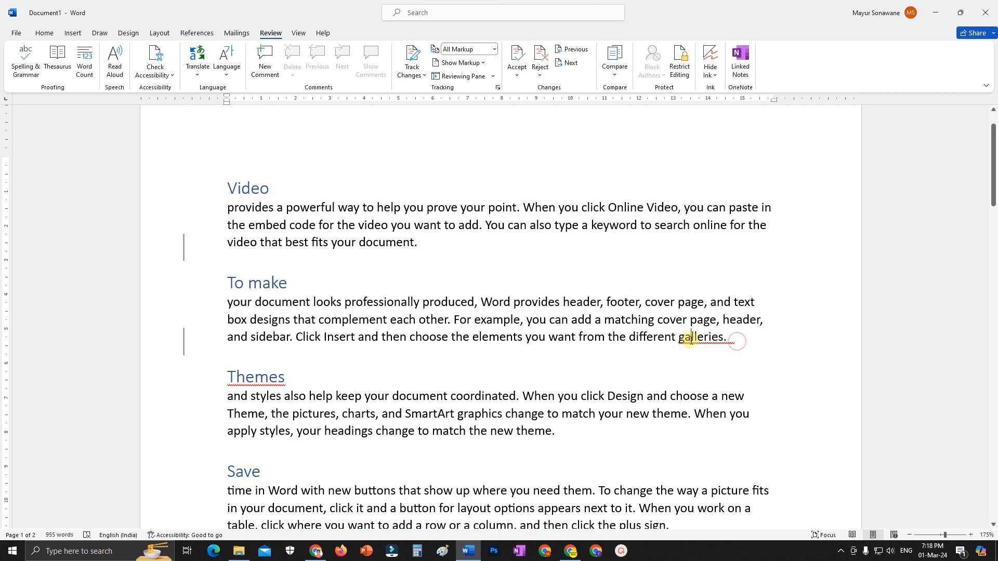
# Step: Try the spelling suggestion "galleries. Themes" on the flagged word "galleries.", and undo it
pyautogui.rightClick(690, 339)
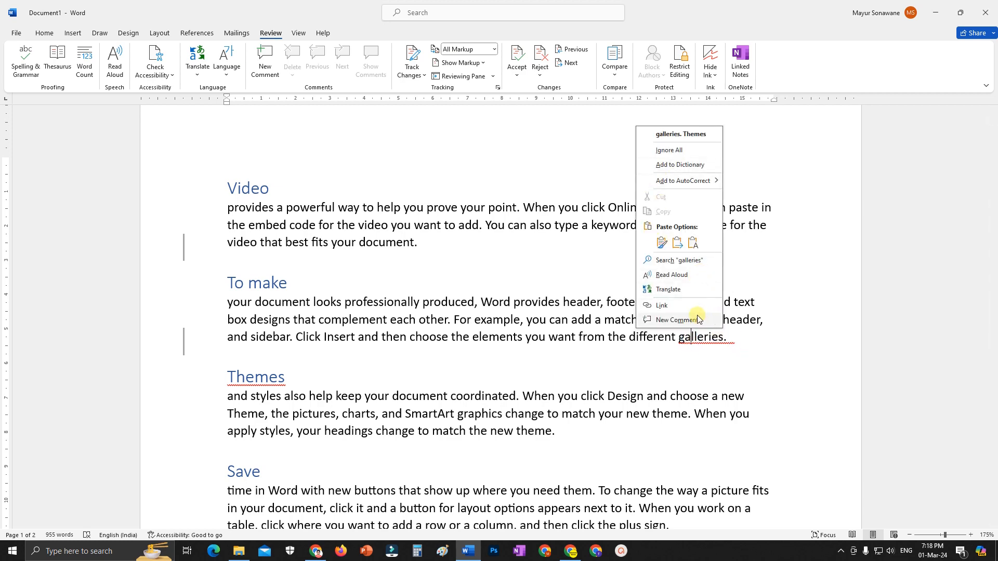
pyautogui.click(679, 134)
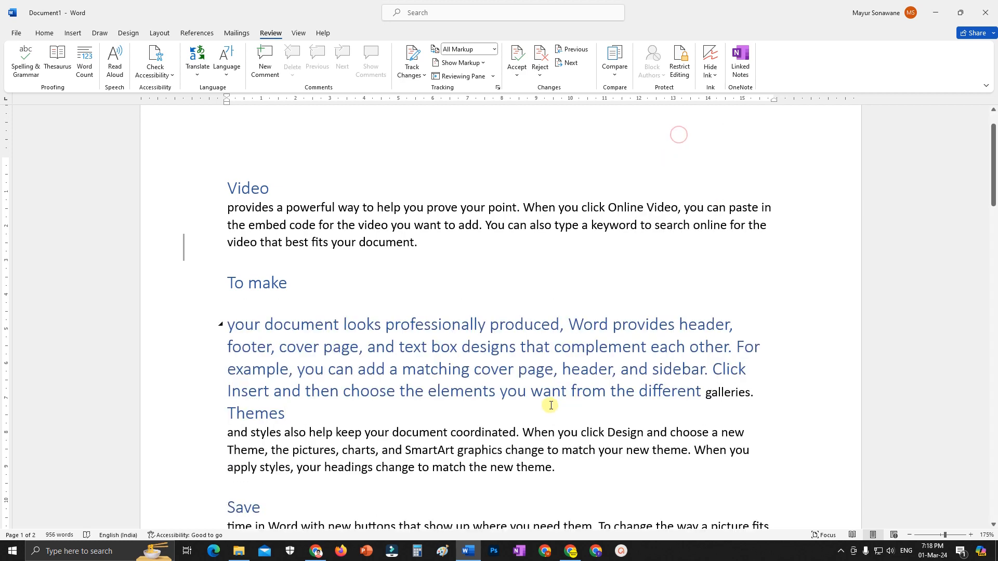
pyautogui.hotkey('ctrl', 'z')
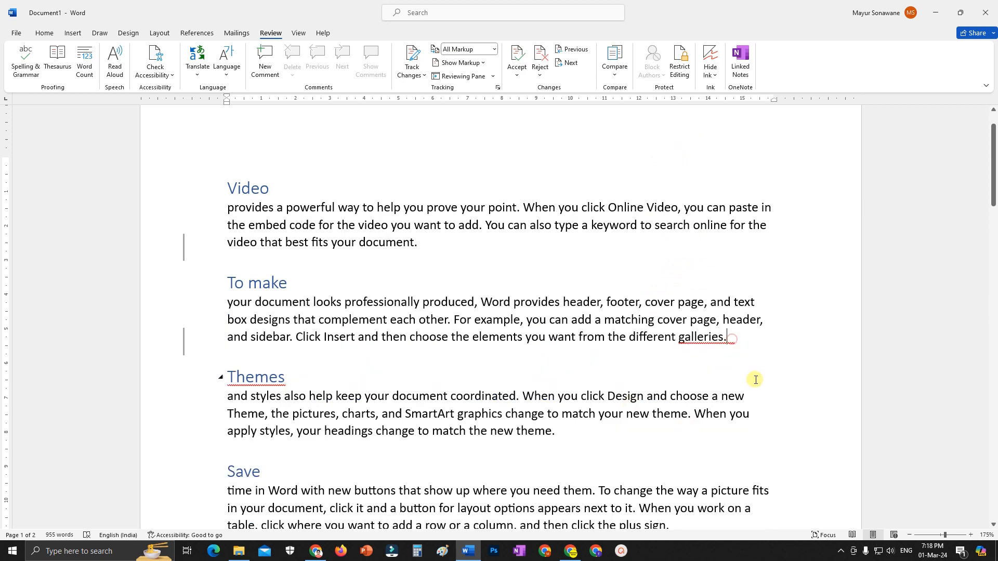
# Step: Try re-creating the paragraph break between "galleries." and the "Themes" heading, and undo the attempt
pyautogui.press('Delete')
pyautogui.press('Return')
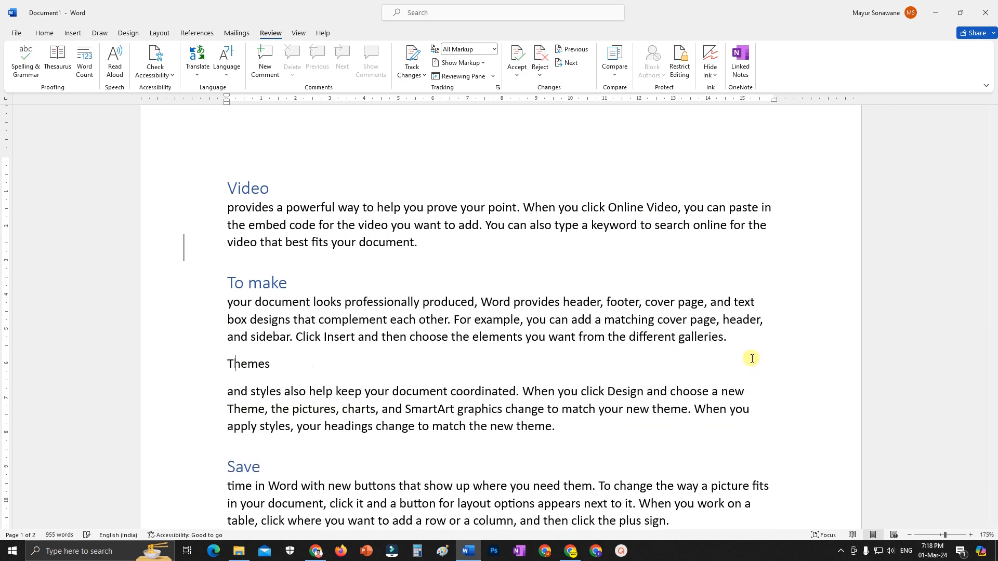
pyautogui.hotkey('ctrl', 'z')
pyautogui.hotkey('ctrl', 'z')
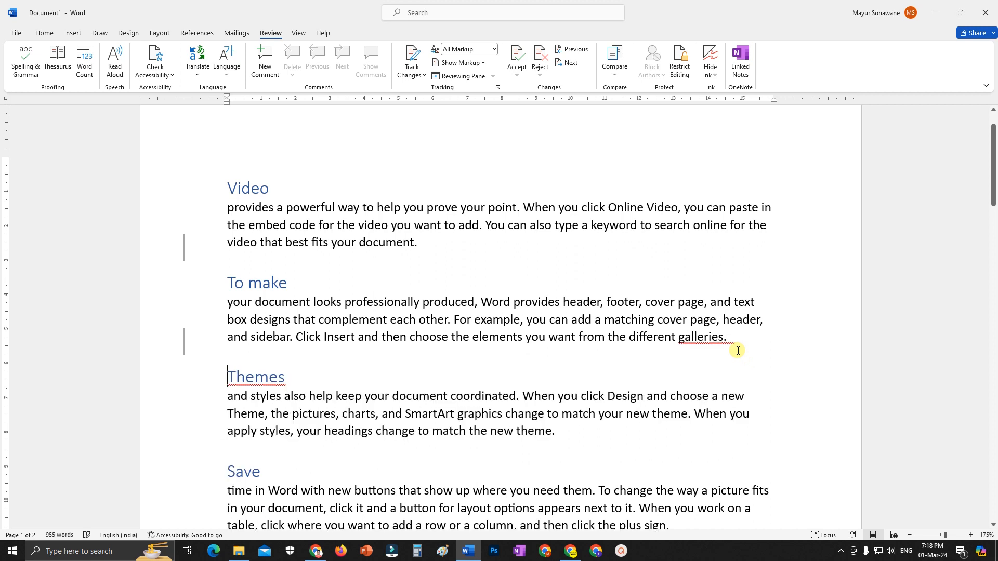
pyautogui.click(696, 339)
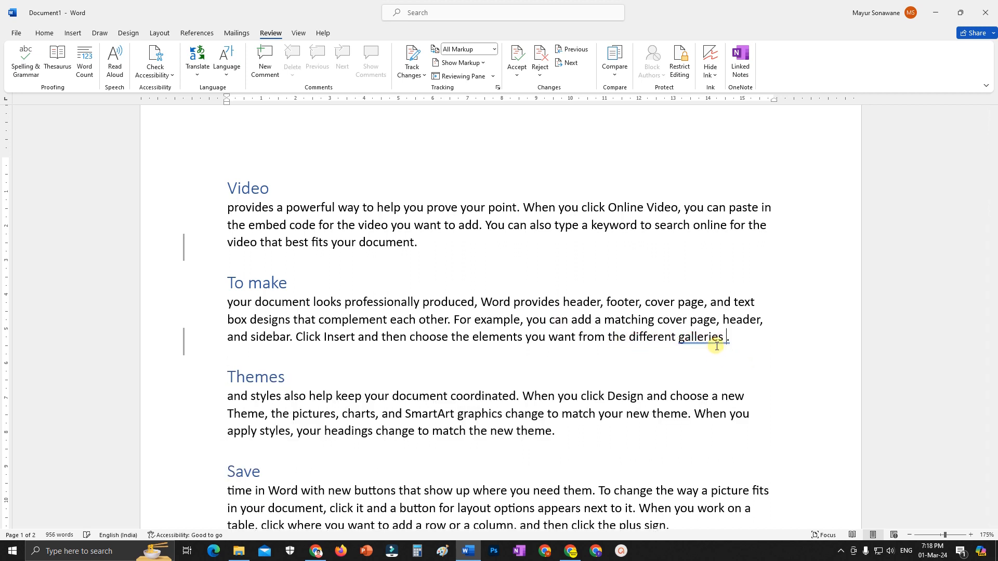
pyautogui.click(723, 338)
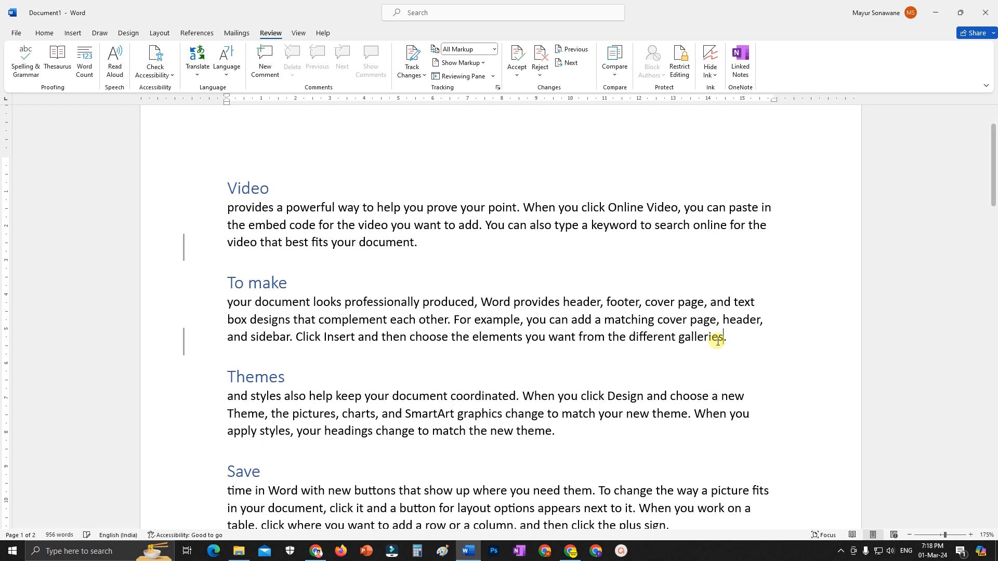
pyautogui.click(504, 321)
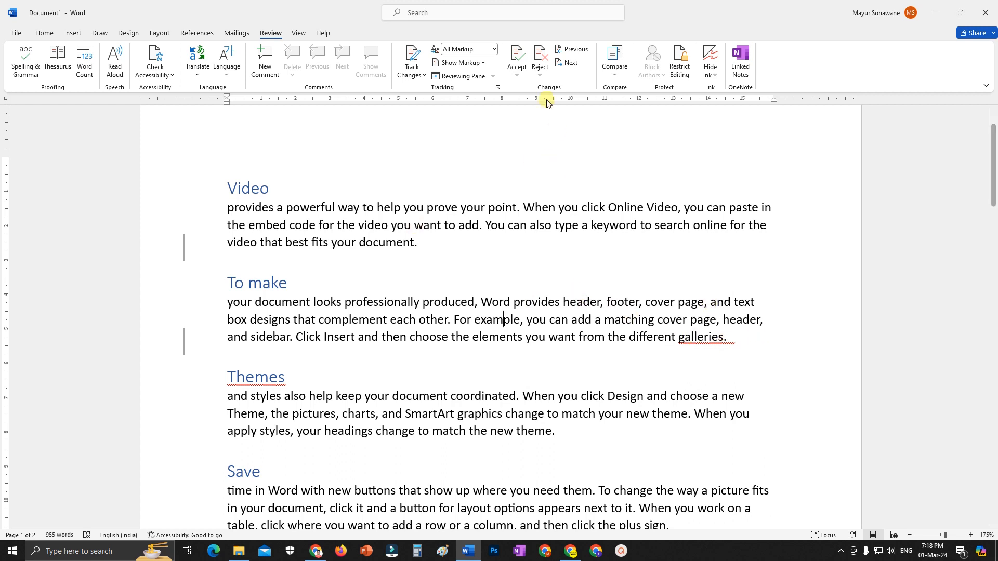
pyautogui.click(617, 75)
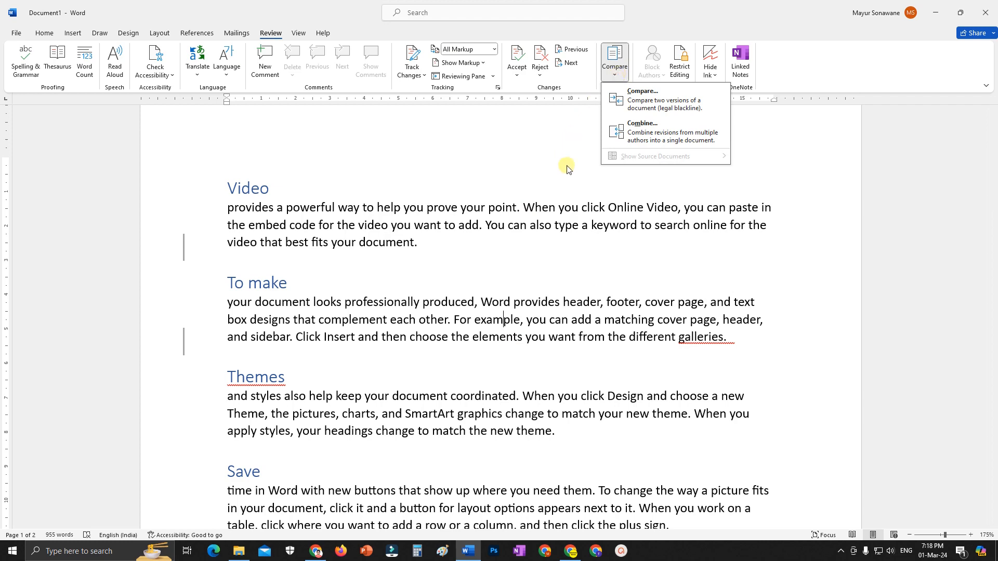
pyautogui.click(551, 217)
pyautogui.scroll(1, 495, 277)
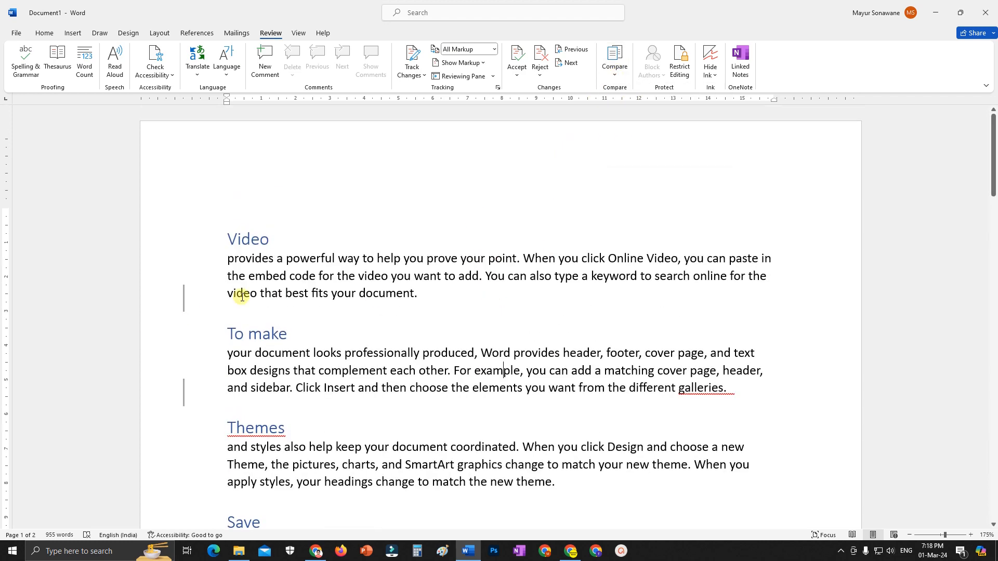
# Step: Switch the review display to Original and look through the document
pyautogui.click(477, 48)
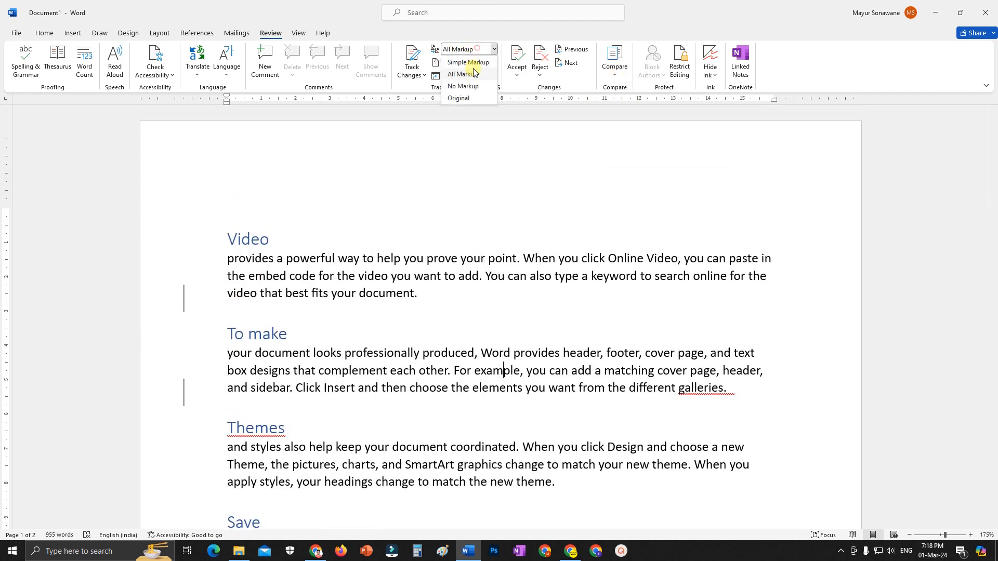
pyautogui.click(459, 98)
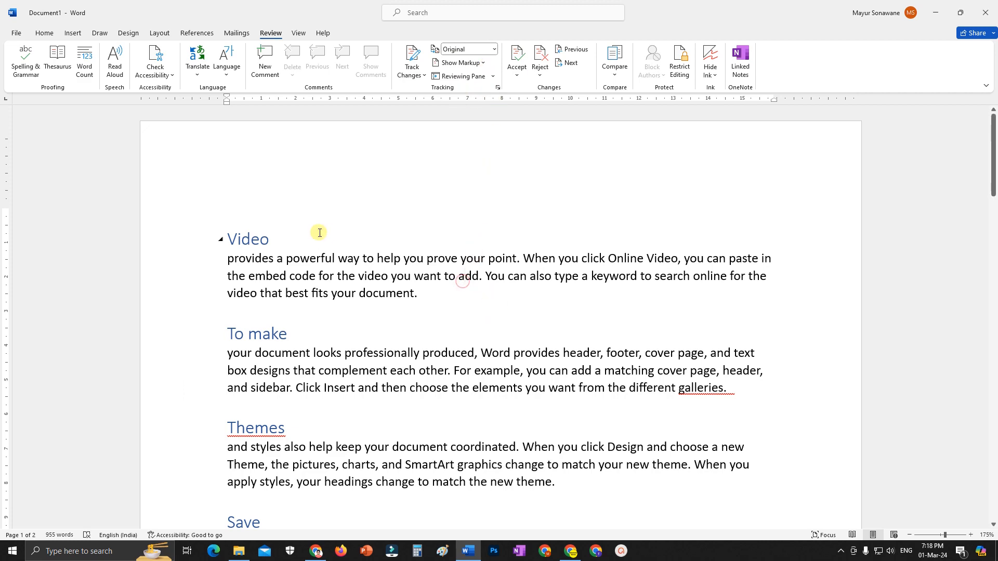
pyautogui.scroll(-5, 320, 232)
pyautogui.scroll(2, 360, 237)
pyautogui.scroll(1, 361, 236)
# Step: Begin saving the document to the Desktop and create a folder there named "Demo2"
pyautogui.click(18, 36)
pyautogui.click(19, 192)
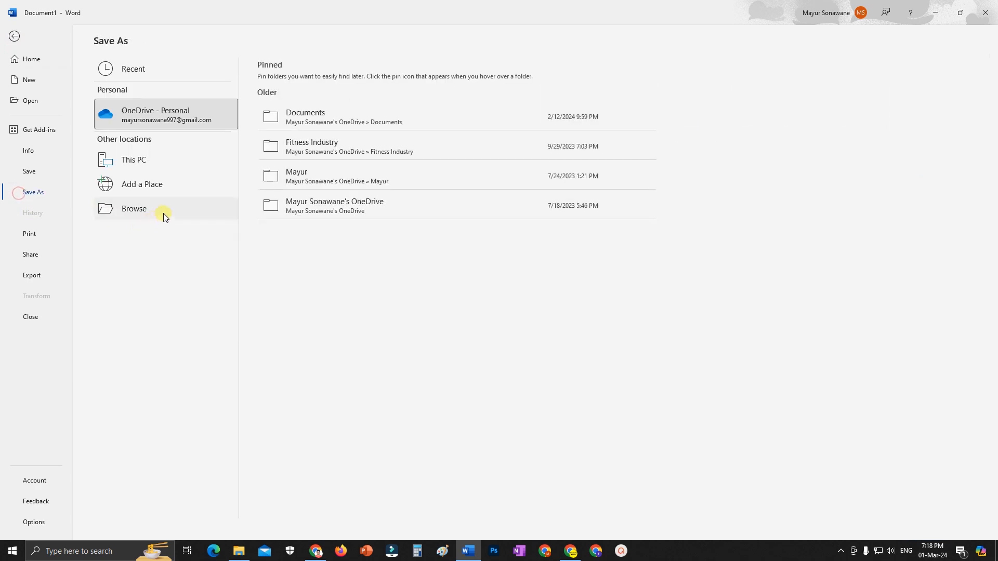
pyautogui.click(163, 213)
pyautogui.moveTo(82, 95); pyautogui.dragTo(81, 68)
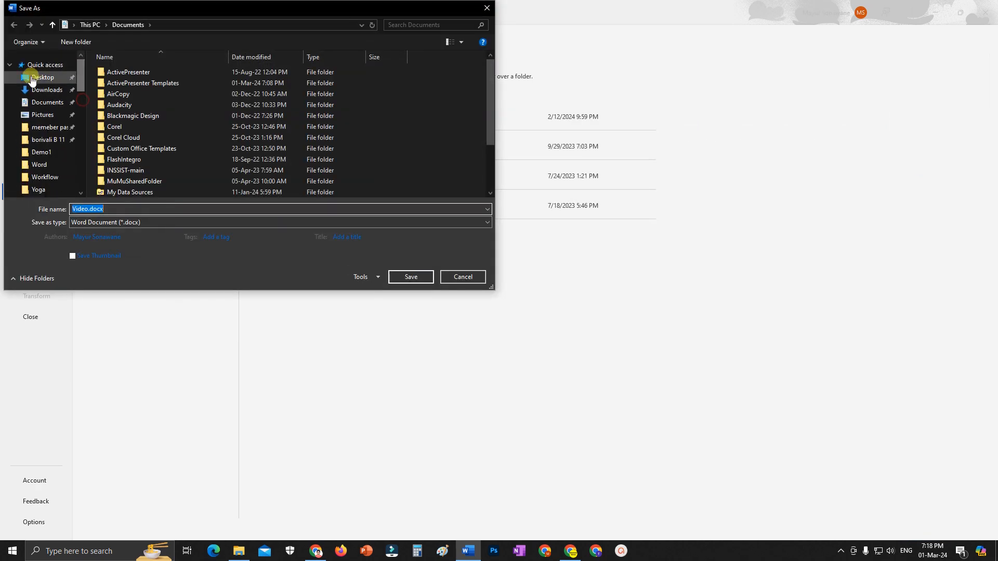
pyautogui.click(30, 77)
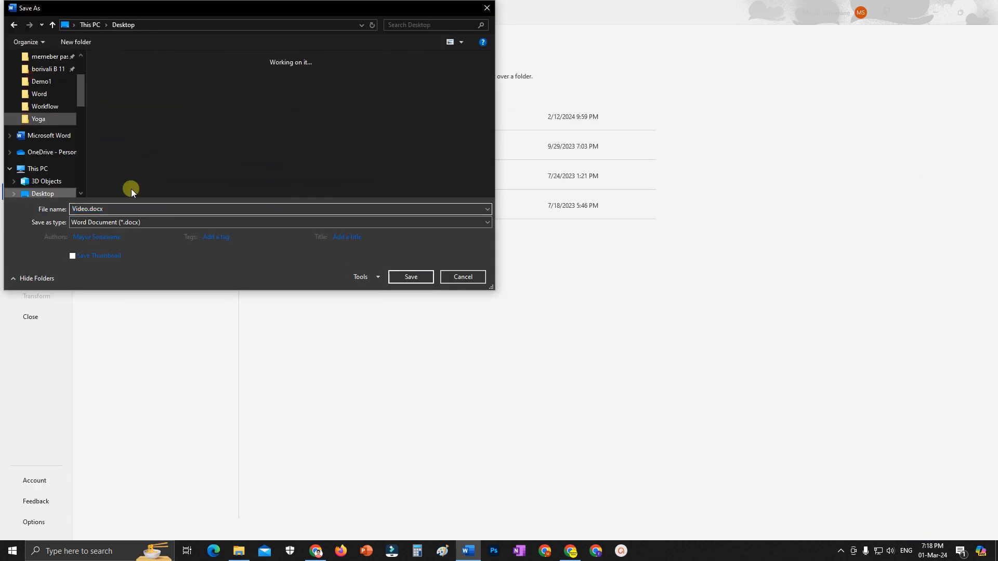
pyautogui.click(102, 46)
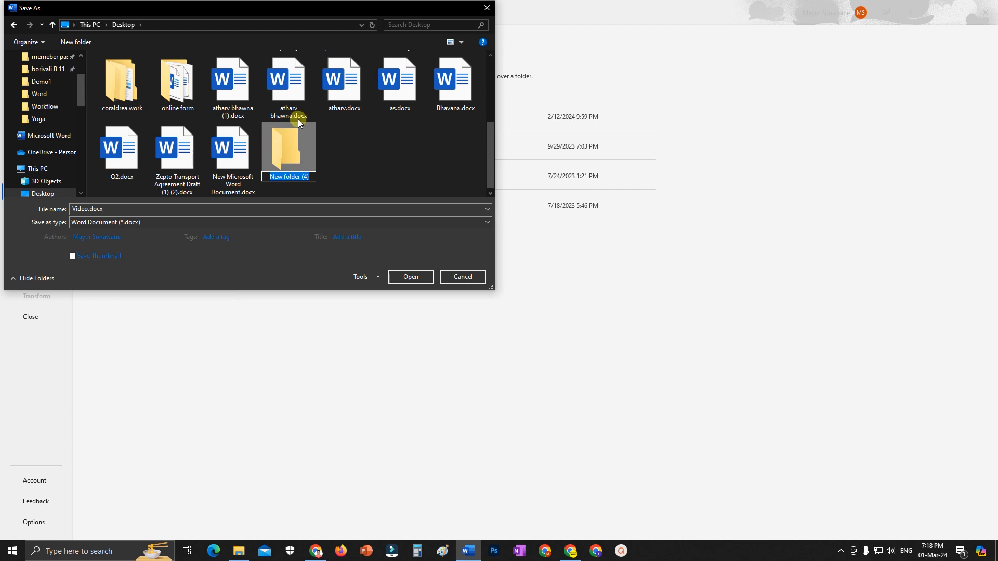
pyautogui.write('Demo2')
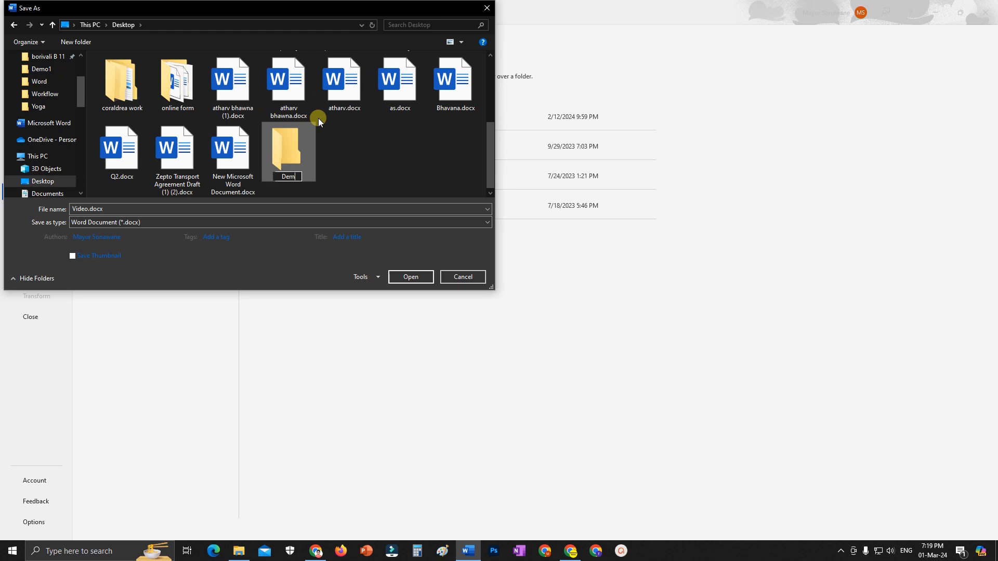
# Step: Save the document in the Demo2 folder under the name "original"
pyautogui.doubleClick(298, 148)
pyautogui.doubleClick(104, 210)
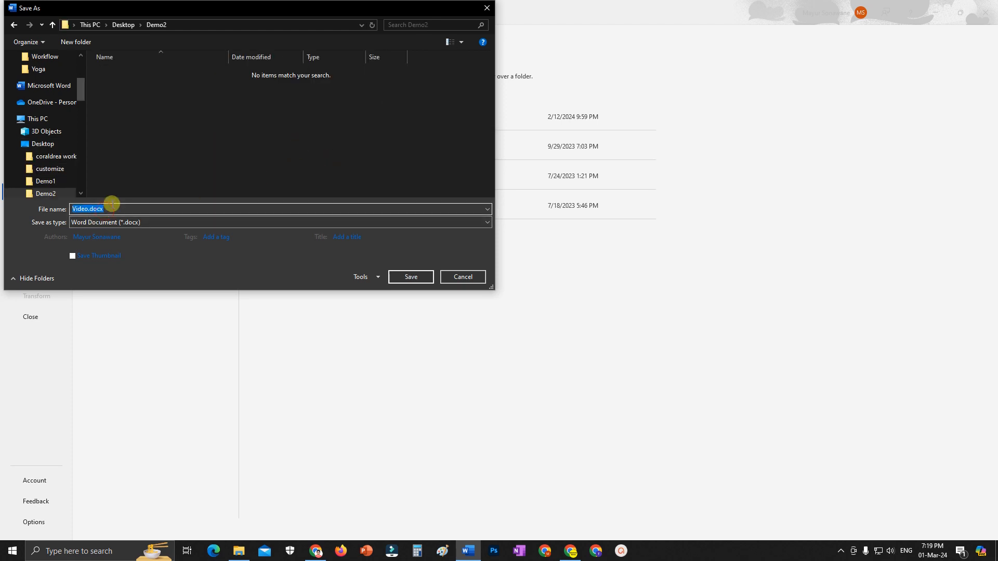
pyautogui.write('original')
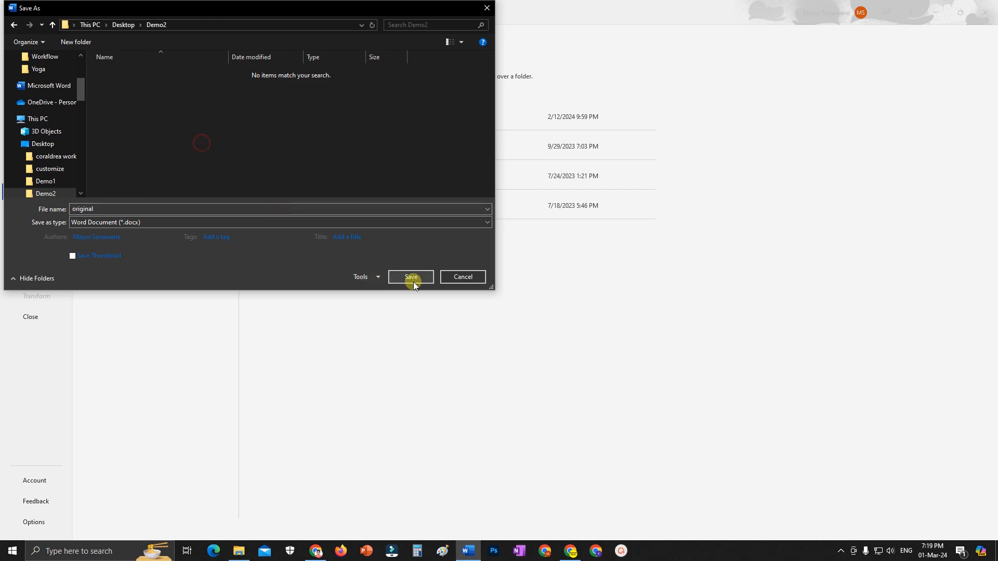
pyautogui.click(413, 280)
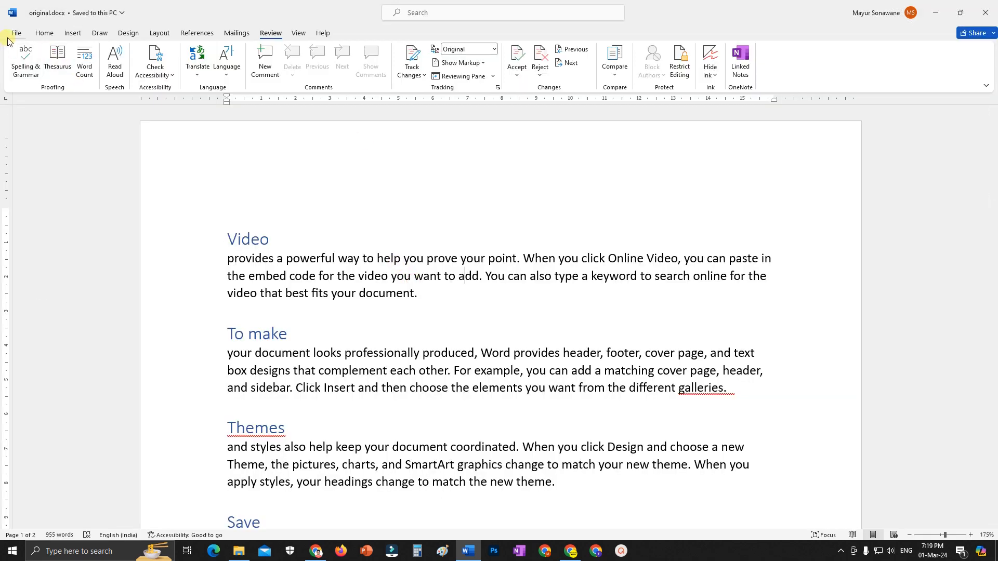
# Step: Save a second version of the document in the Demo2 folder under the name "copy"
pyautogui.click(13, 36)
pyautogui.click(34, 192)
pyautogui.click(160, 210)
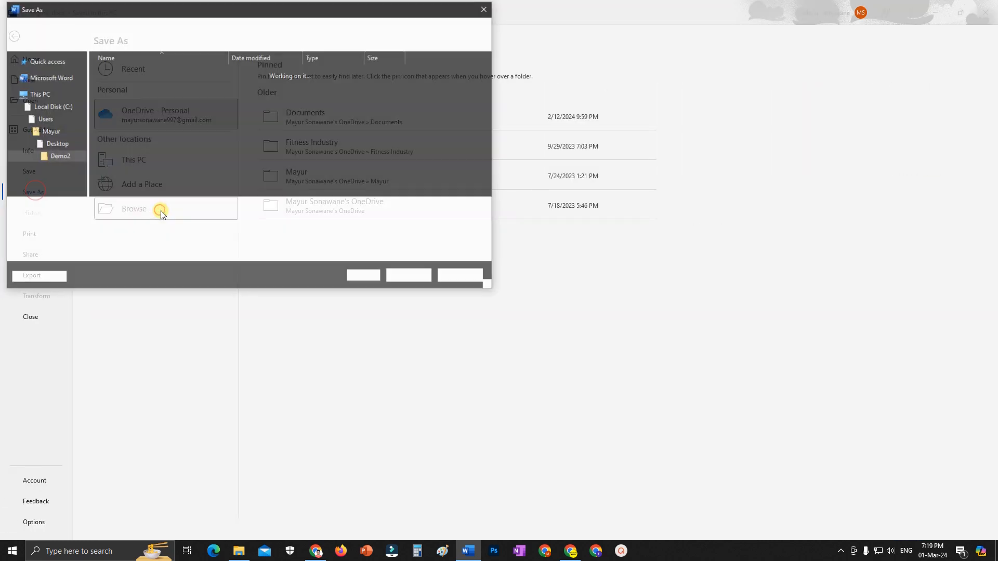
pyautogui.write('copy')
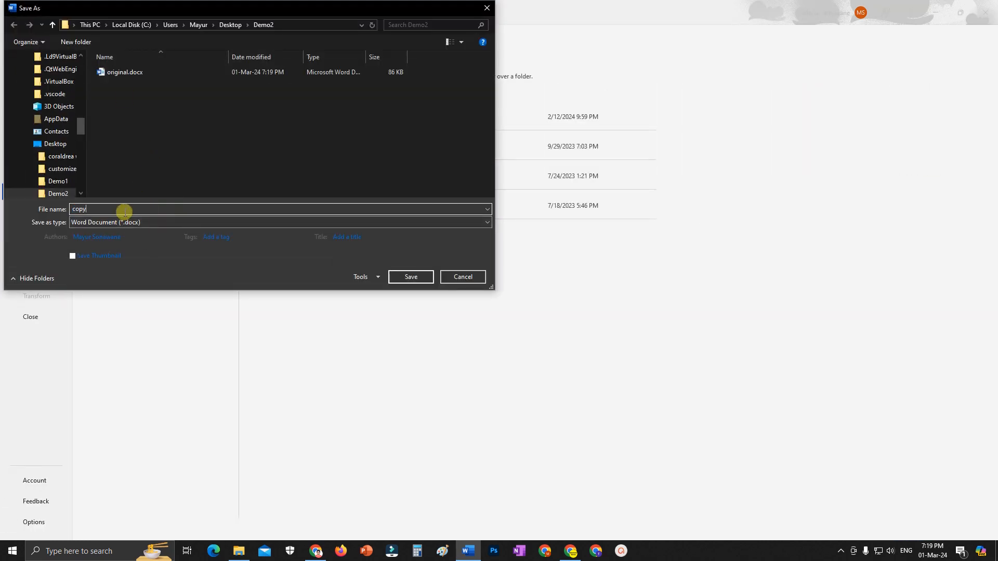
pyautogui.click(202, 148)
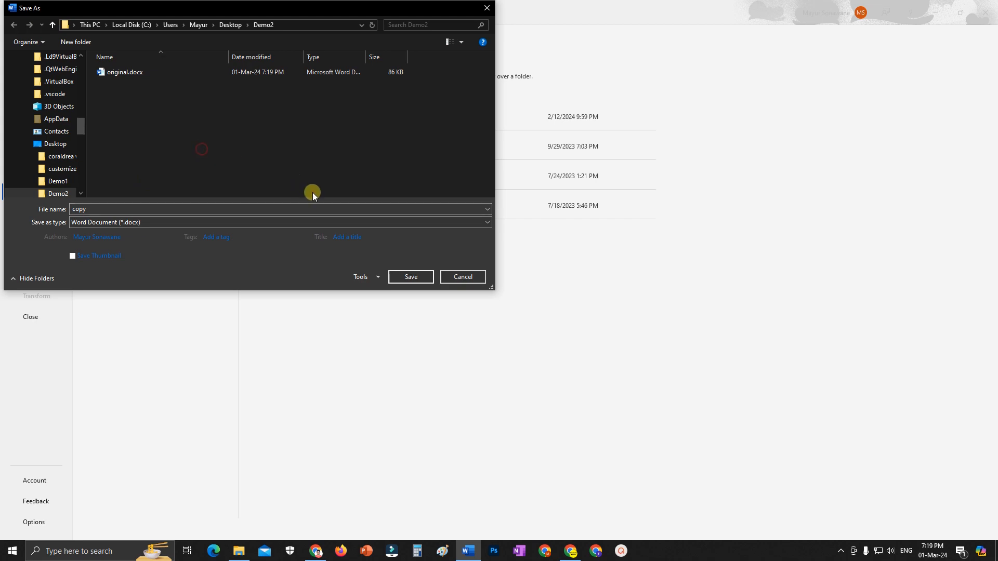
pyautogui.click(410, 276)
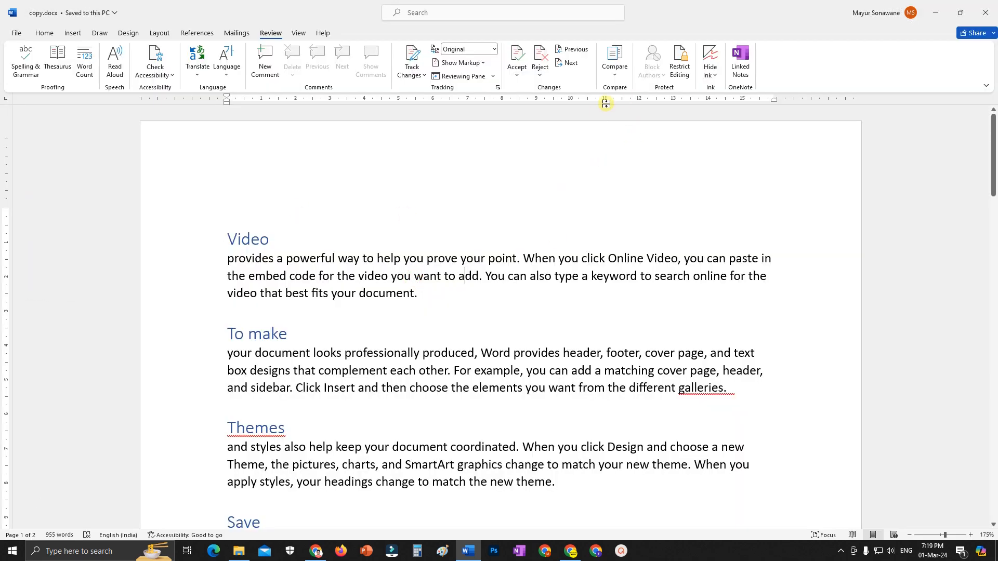
pyautogui.click(617, 72)
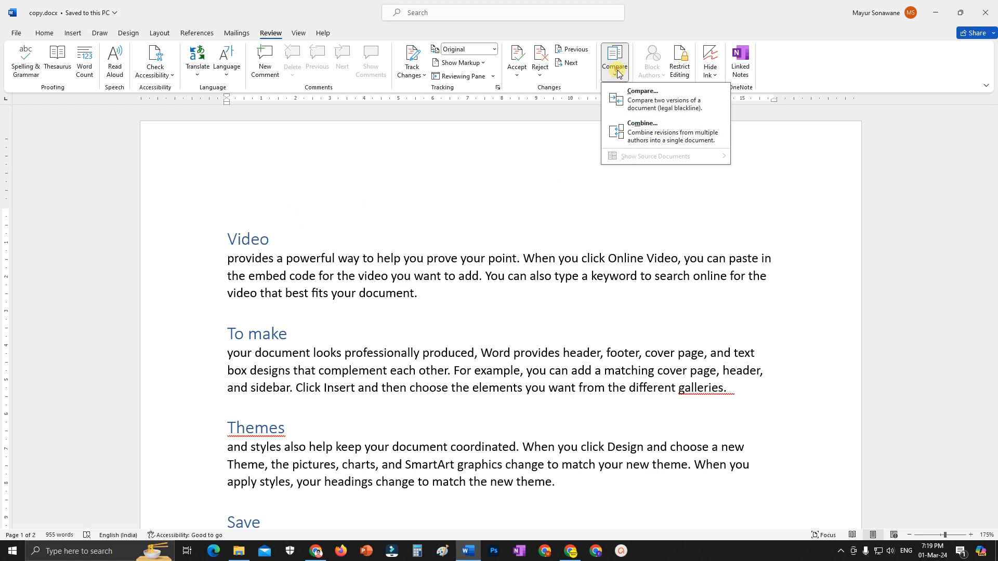
pyautogui.click(643, 92)
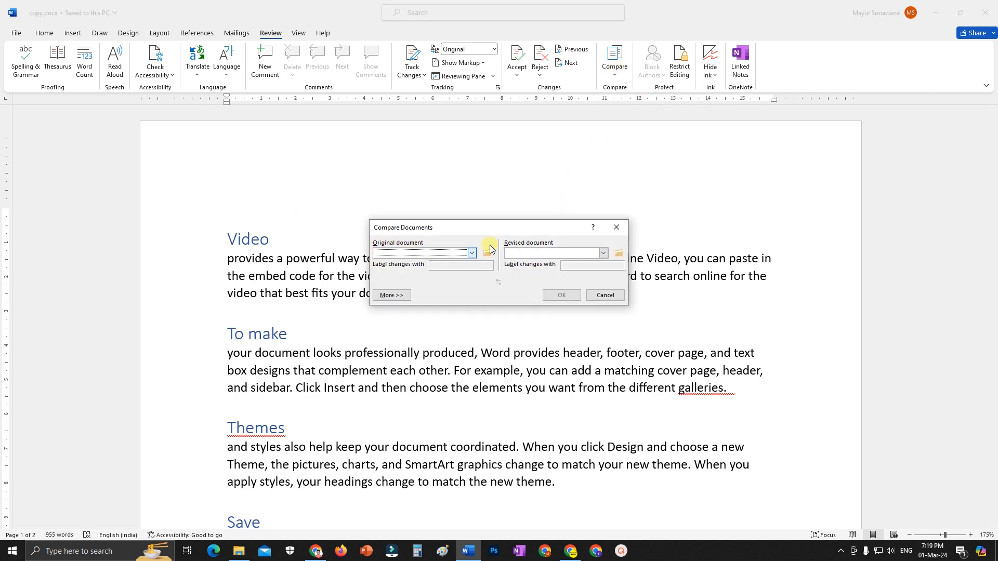
pyautogui.click(615, 227)
# Step: Format the body paragraph below the "To make" heading in bold and red
pyautogui.scroll(-2, 295, 284)
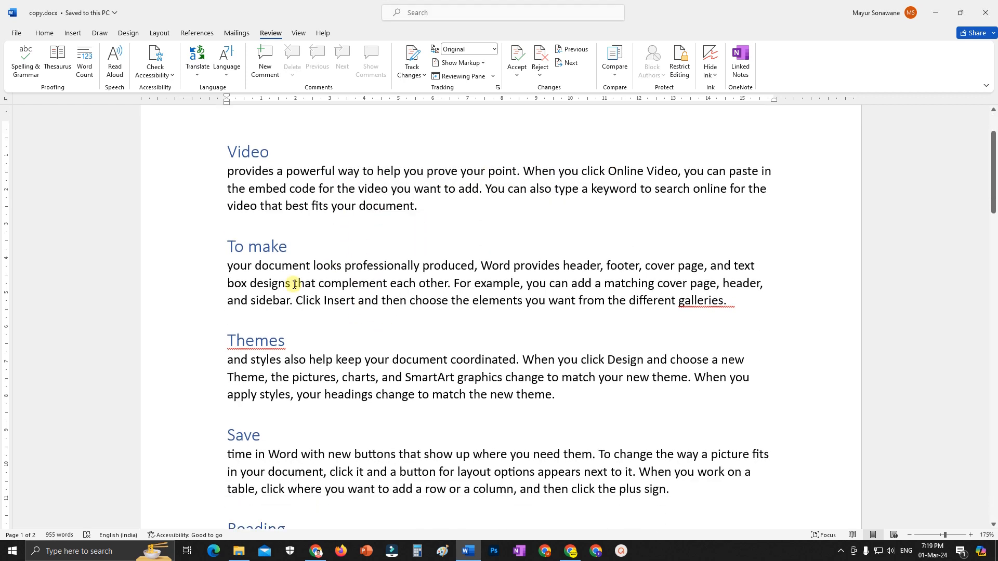
pyautogui.moveTo(731, 301)
pyautogui.mouseDown()
pyautogui.moveTo(364, 283)
pyautogui.moveTo(262, 265)
pyautogui.moveTo(229, 277)
pyautogui.moveTo(296, 265)
pyautogui.moveTo(655, 312)
pyautogui.moveTo(729, 297)
pyautogui.mouseUp()
pyautogui.click(230, 272)
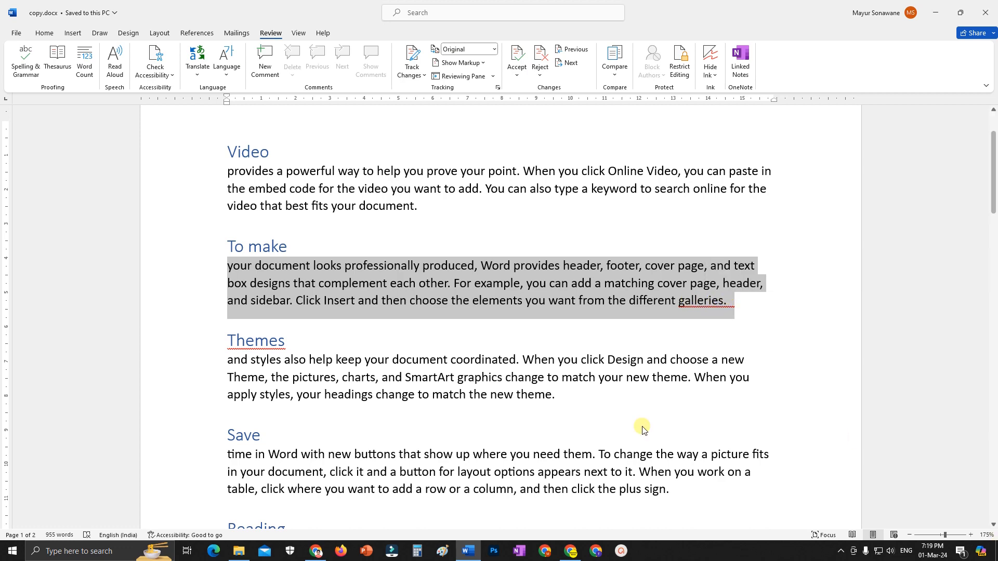
pyautogui.click(44, 32)
pyautogui.click(106, 69)
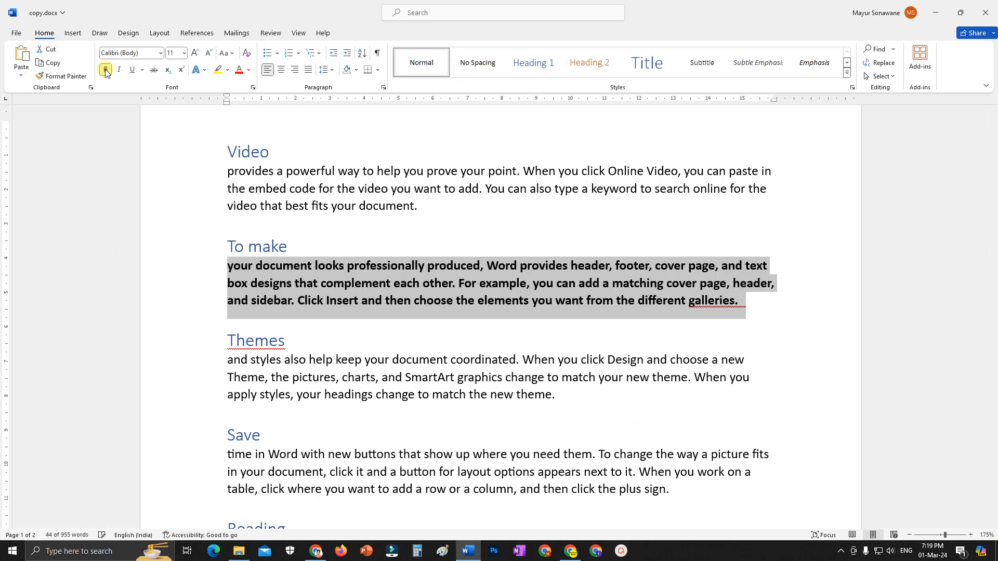
pyautogui.click(239, 70)
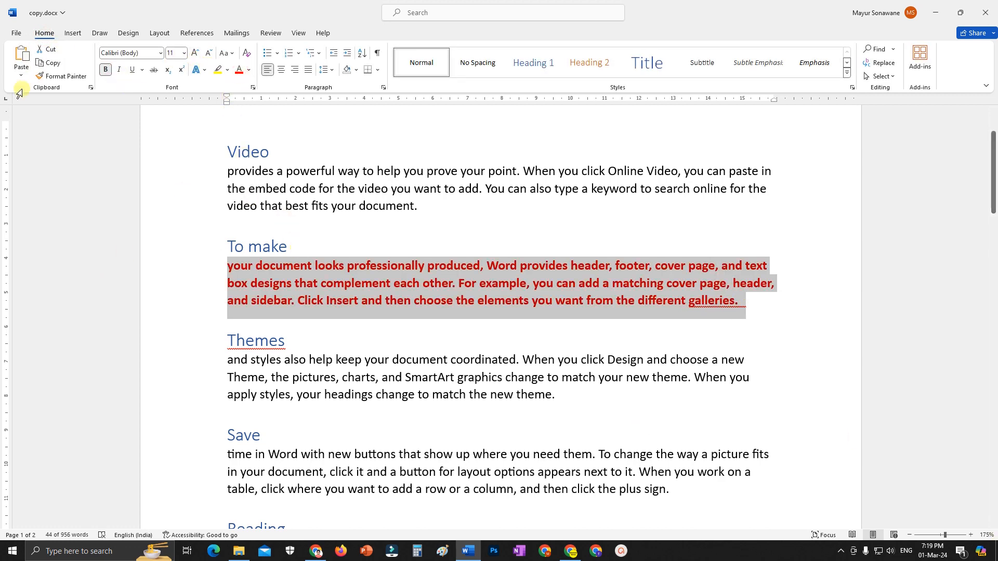
# Step: Save the formatted document over copy.docx in the Demo2 folder
pyautogui.click(15, 35)
pyautogui.click(34, 192)
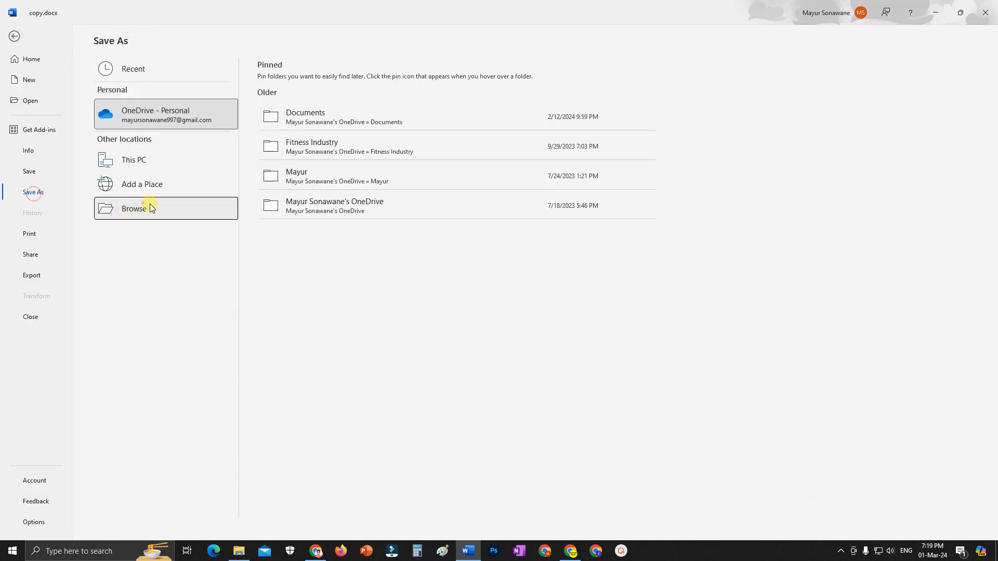
pyautogui.click(150, 204)
pyautogui.click(129, 73)
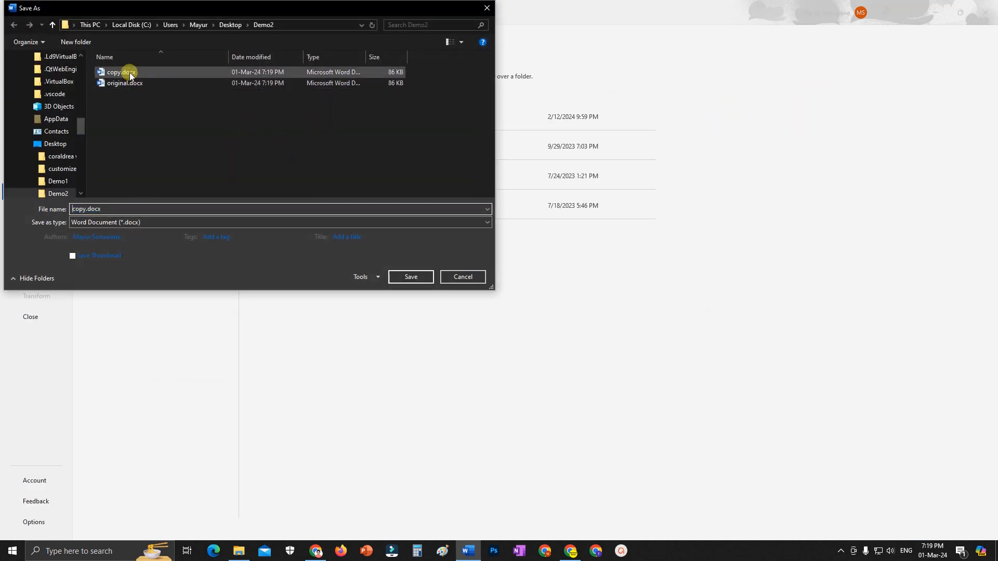
pyautogui.click(424, 276)
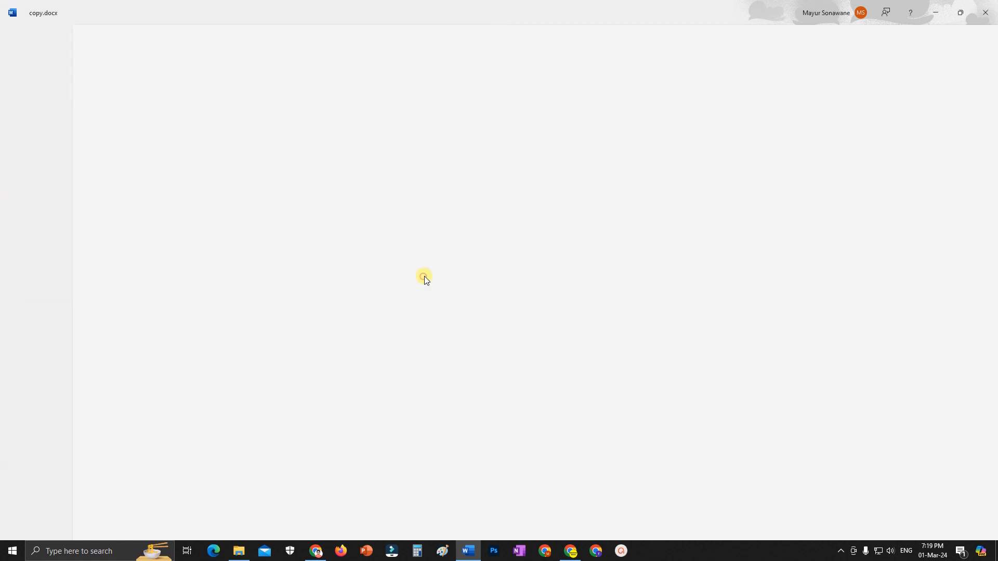
# Step: Add the sentence "This is demo line." at the end of the red paragraph under the "To make" heading
pyautogui.click(471, 301)
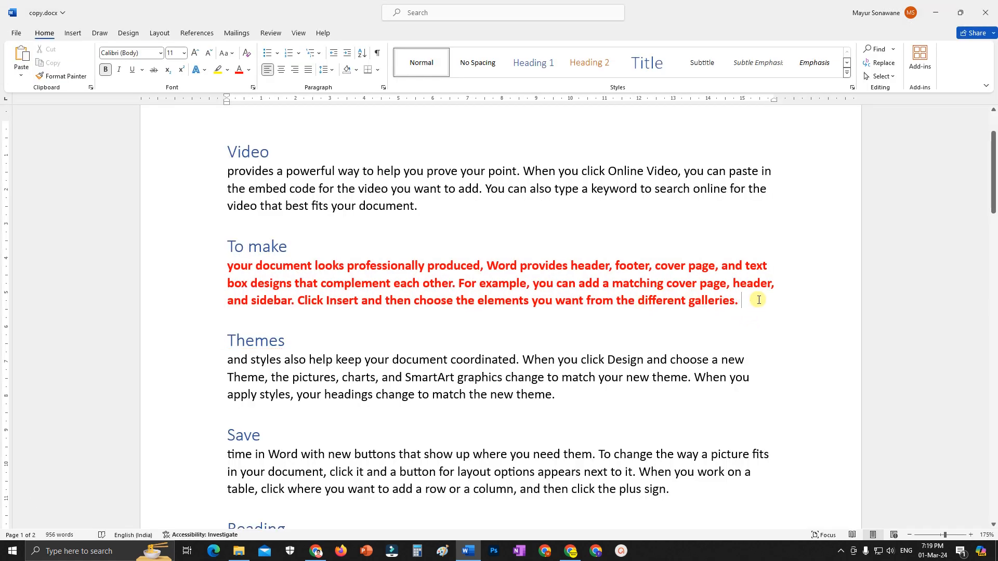
pyautogui.write('Thi')
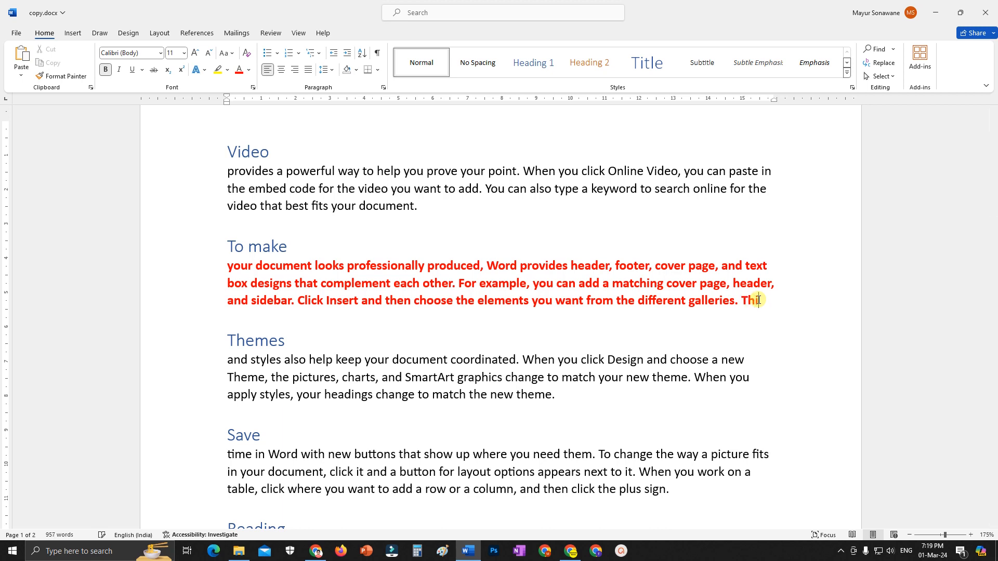
pyautogui.write('s is ')
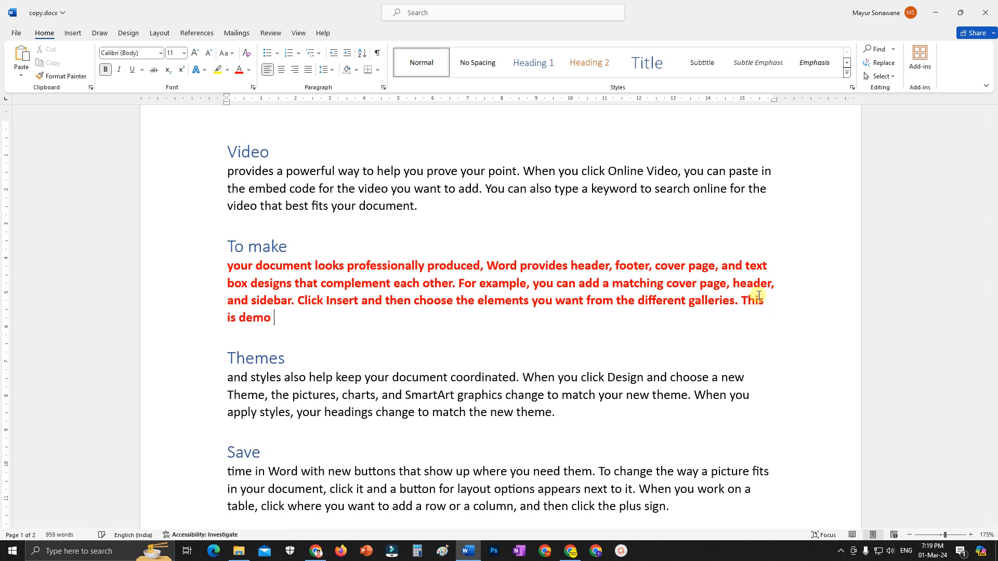
pyautogui.write('demo line')
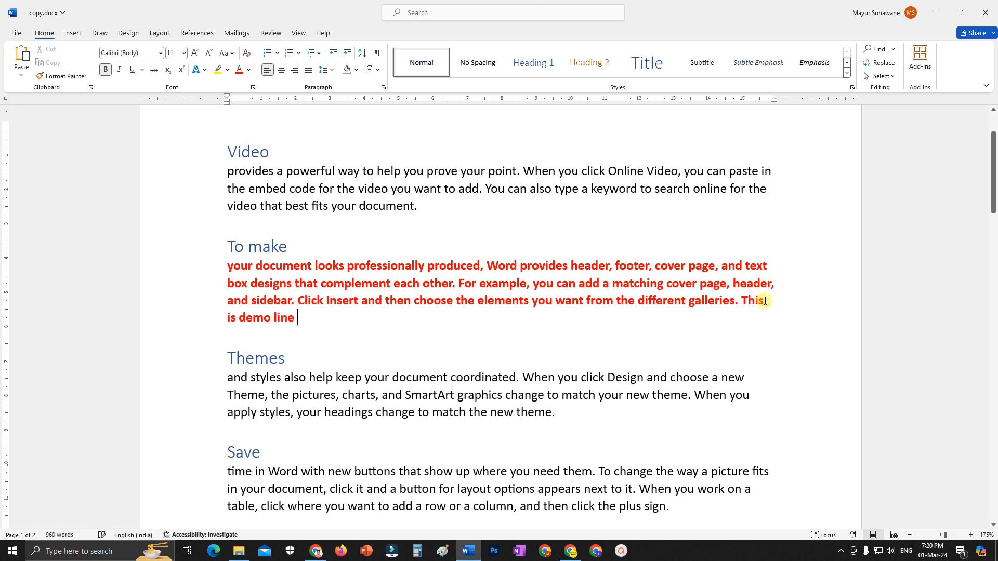
pyautogui.write('.')
# Step: Save the document with the added sentence over copy.docx in the Demo2 folder
pyautogui.scroll(1, 425, 296)
pyautogui.click(16, 32)
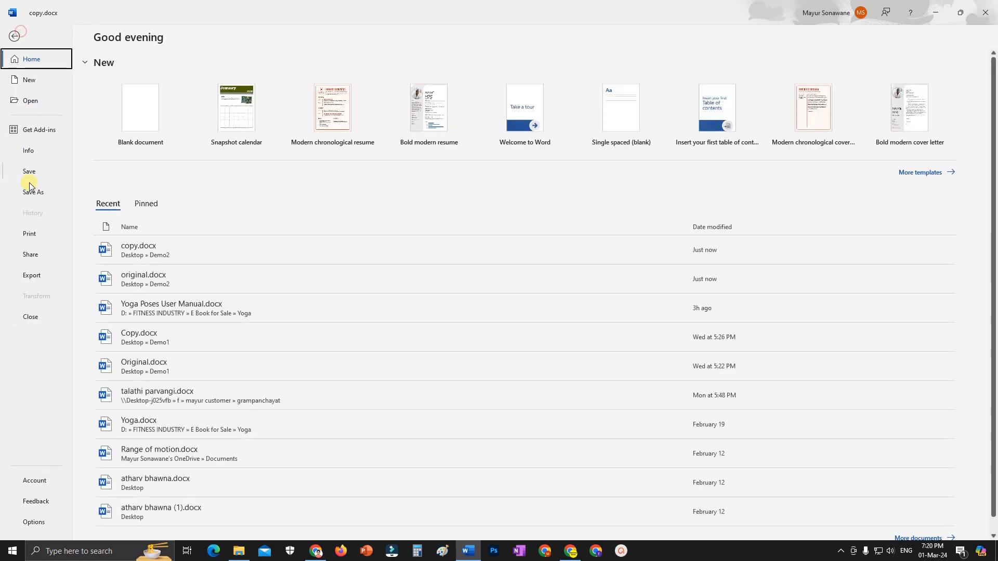
pyautogui.click(31, 192)
pyautogui.click(104, 210)
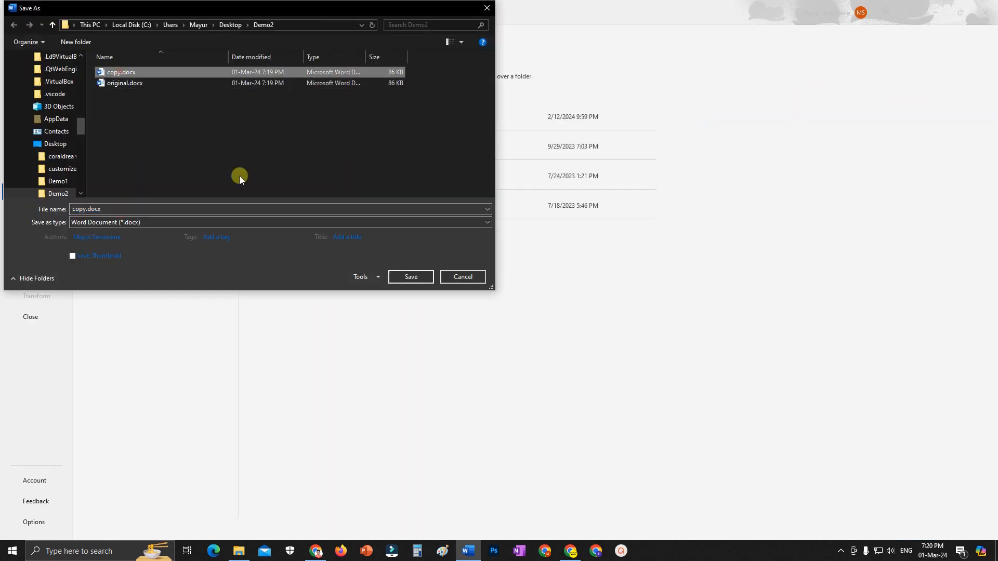
pyautogui.click(407, 283)
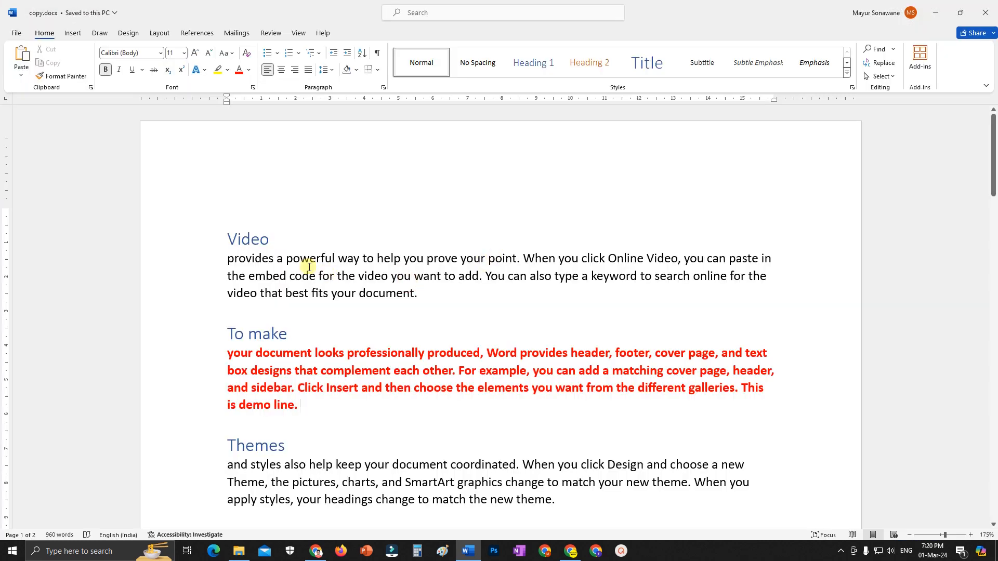
# Step: Start a comparison of two document versions and choose original.docx from Demo2 as the original document
pyautogui.click(270, 33)
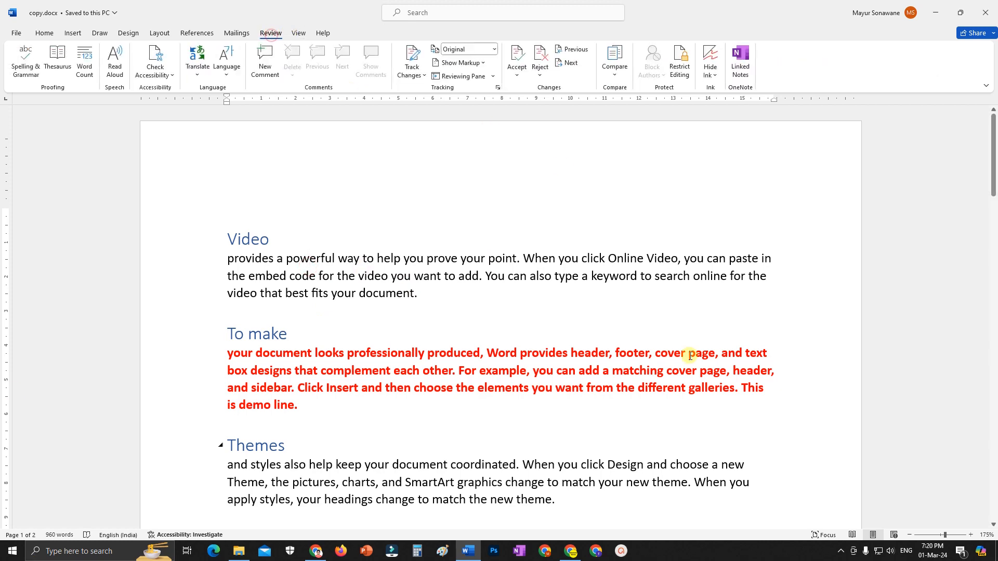
pyautogui.click(614, 78)
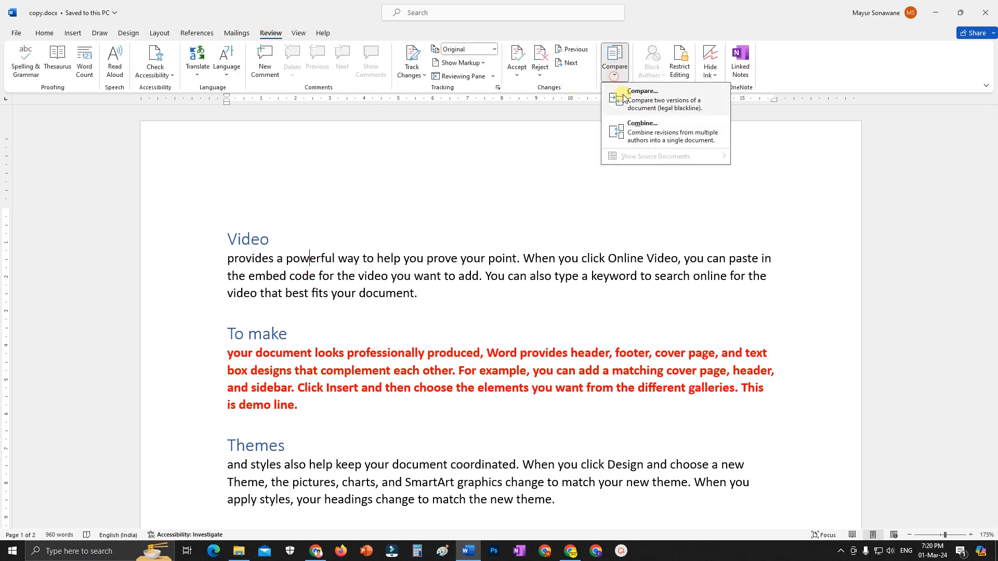
pyautogui.click(635, 102)
pyautogui.click(488, 254)
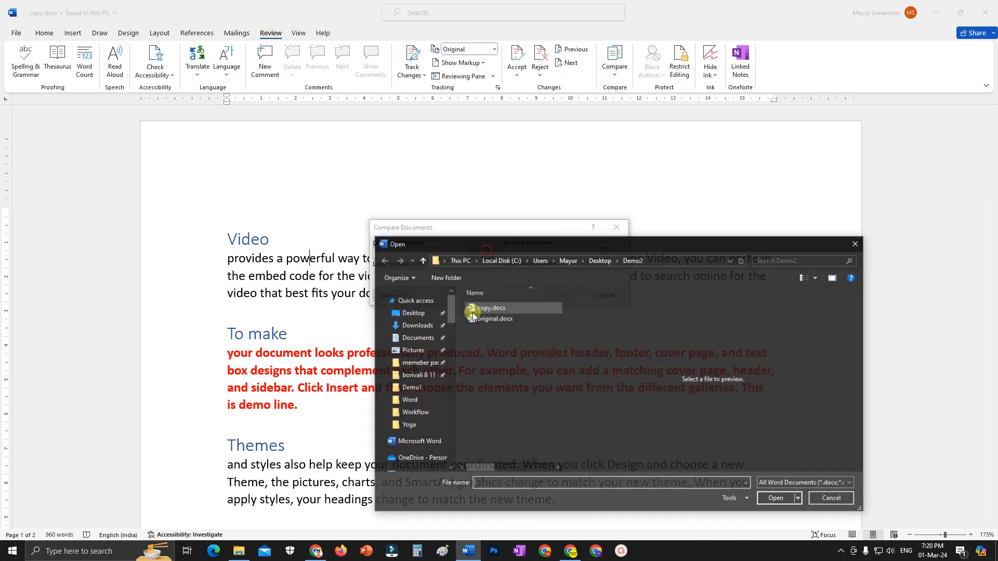
pyautogui.click(510, 319)
pyautogui.click(774, 499)
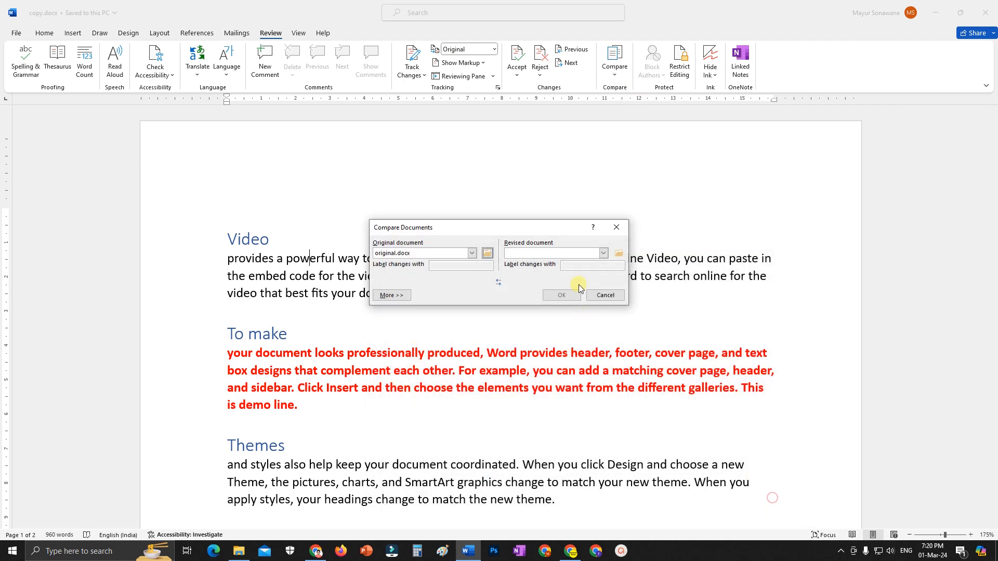
# Step: Choose copy.docx as the revised document and run the comparison
pyautogui.click(619, 249)
pyautogui.click(491, 308)
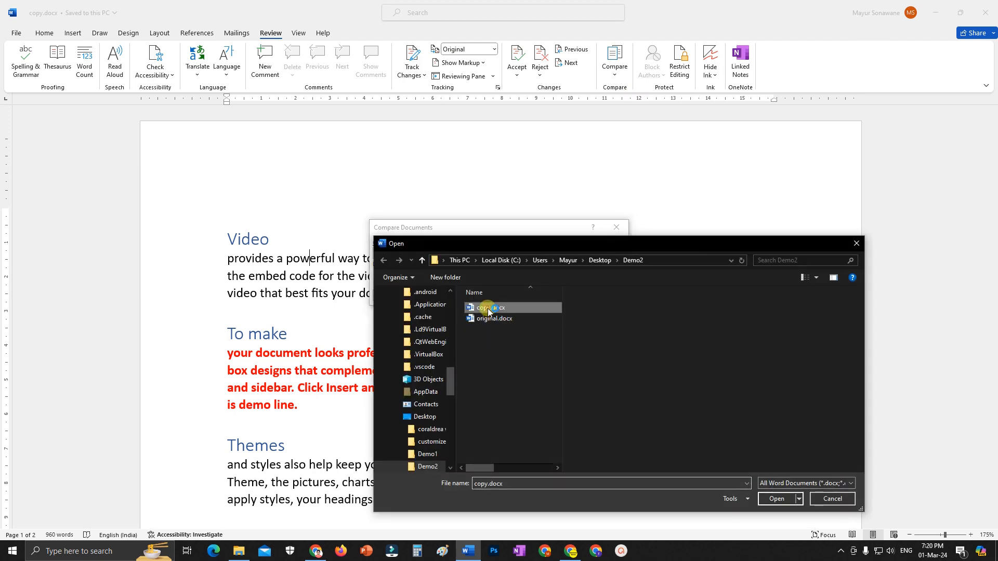
pyautogui.click(767, 496)
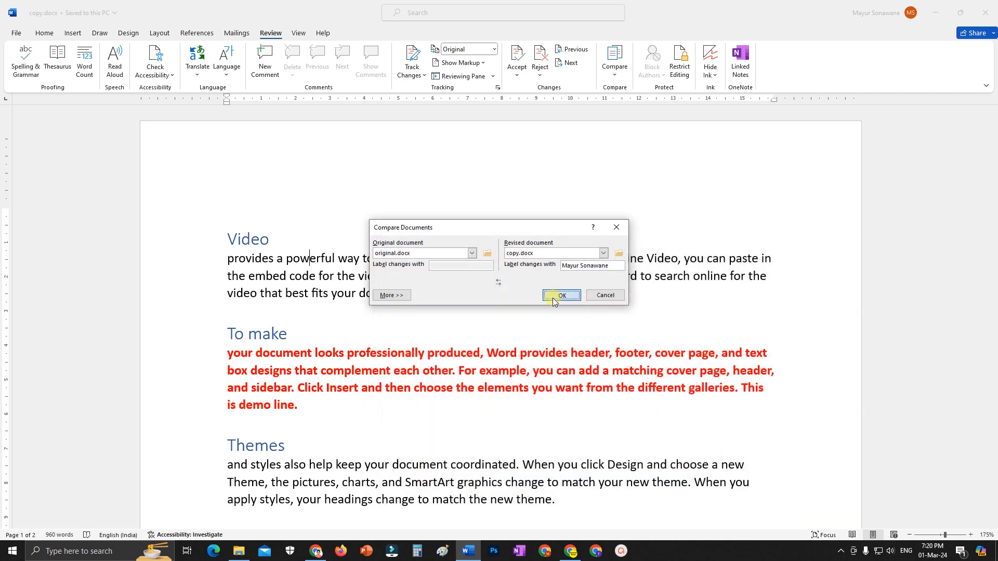
pyautogui.click(562, 295)
pyautogui.click(531, 304)
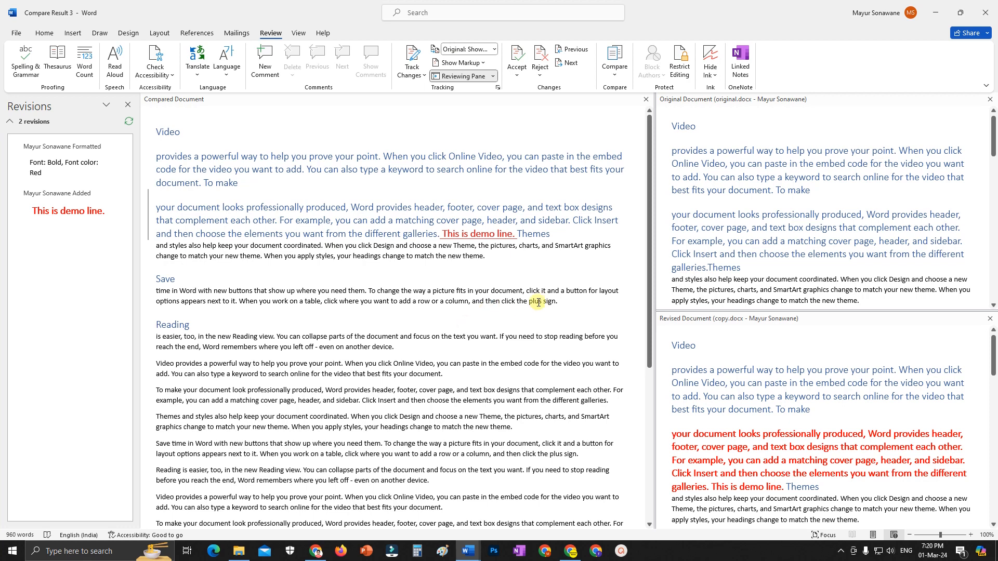
# Step: Examine the compared document alongside the original and revised versions and the list of revisions
pyautogui.scroll(-1, 764, 302)
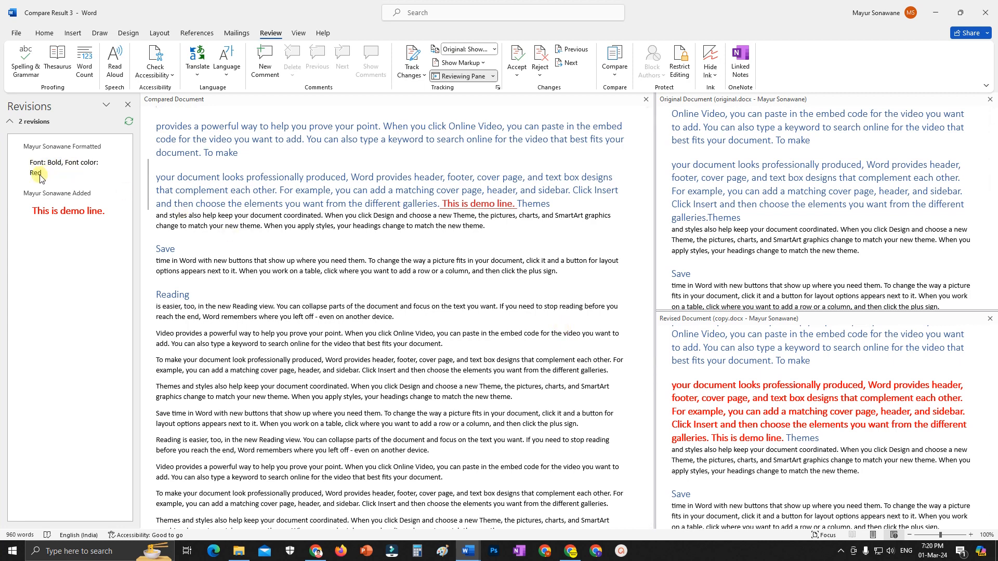
pyautogui.scroll(1, 508, 289)
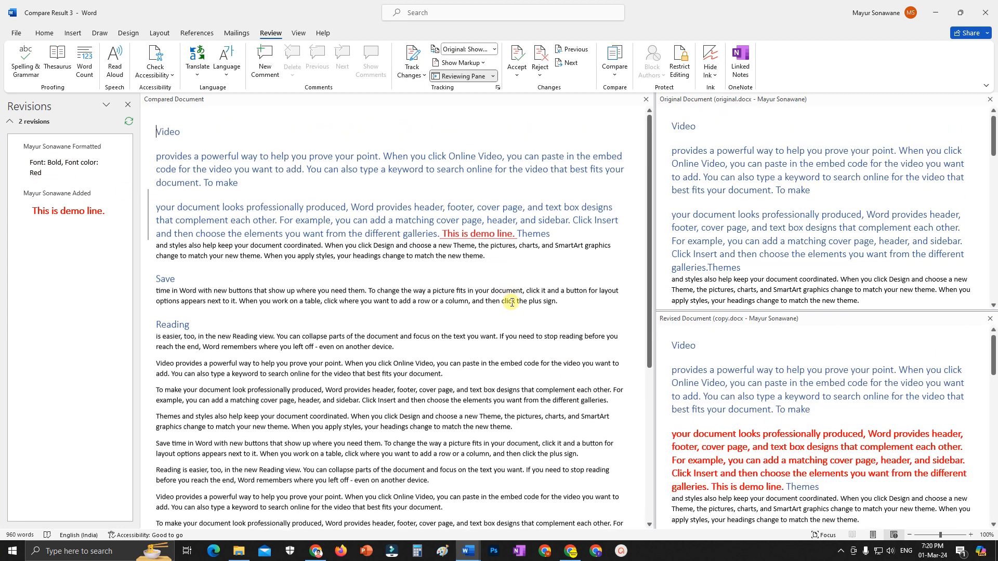
pyautogui.scroll(-3, 789, 259)
pyautogui.scroll(-4, 789, 259)
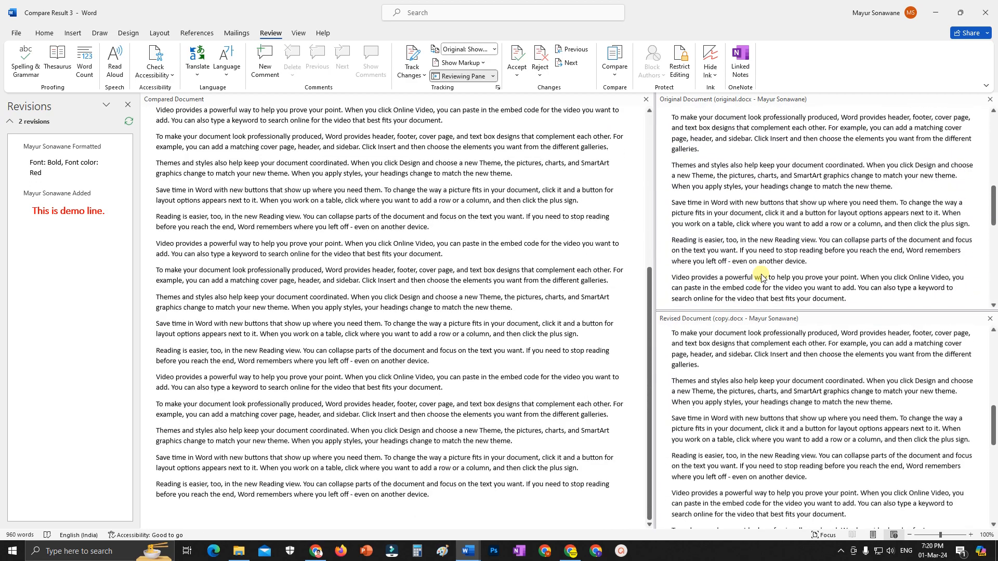
pyautogui.scroll(6, 431, 300)
pyautogui.scroll(1, 431, 301)
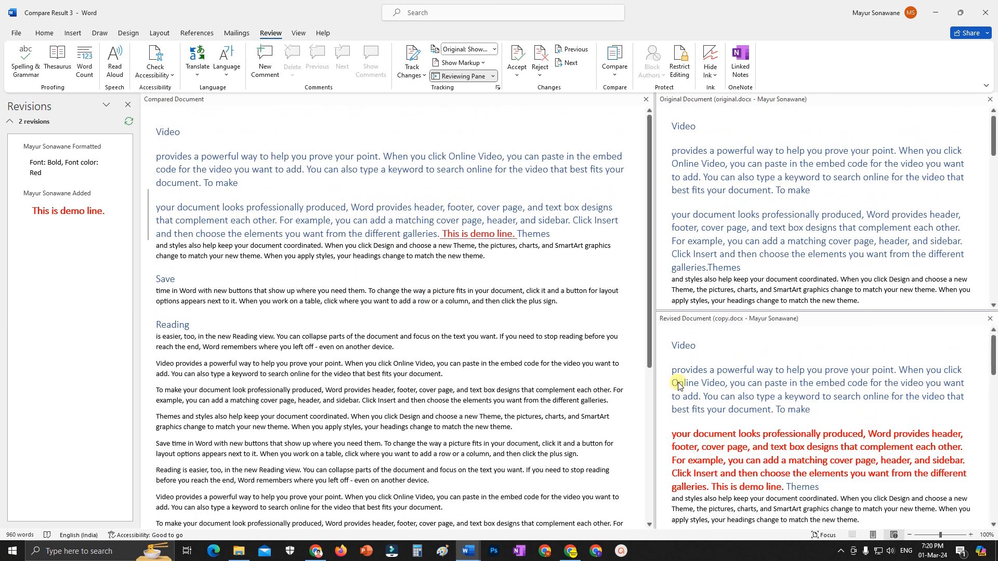
pyautogui.scroll(-2, 746, 368)
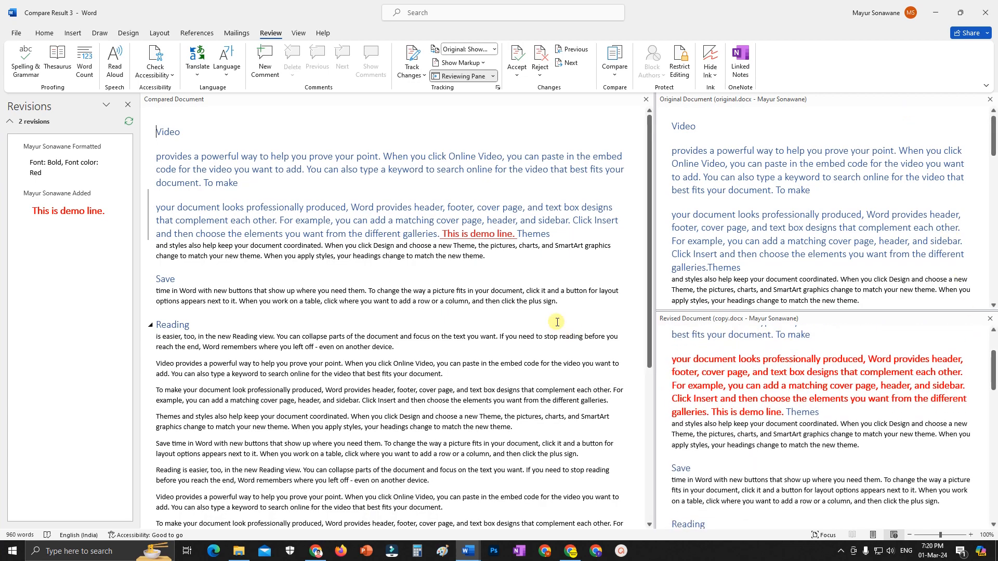
pyautogui.scroll(-10, 561, 314)
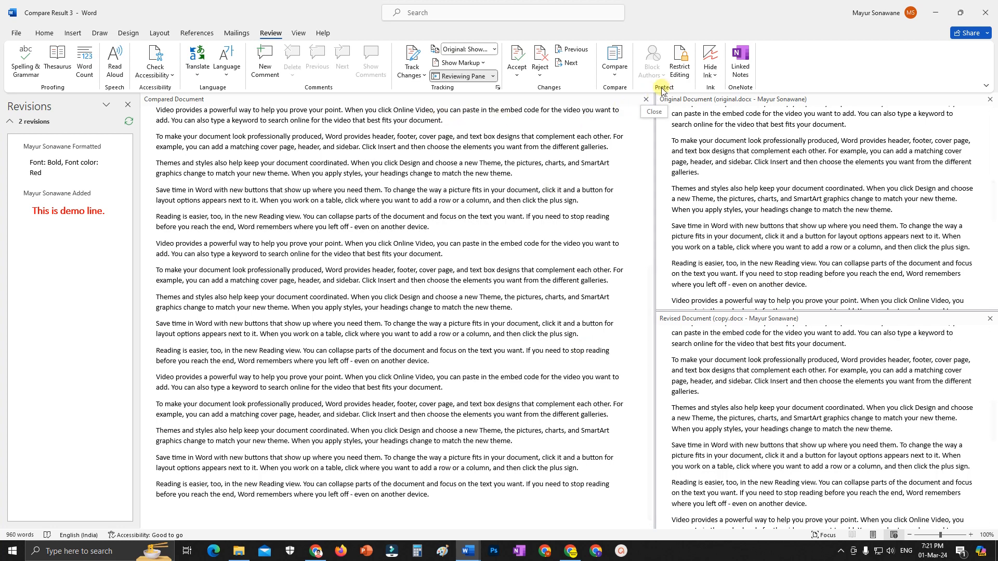
# Step: Close the Revisions list of the comparison result
pyautogui.click(619, 78)
pyautogui.click(619, 78)
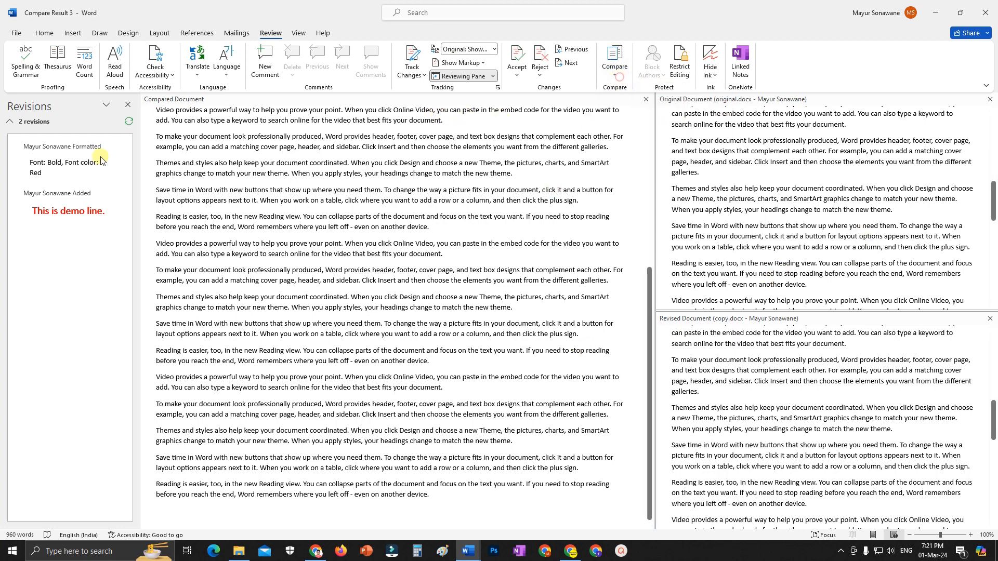
pyautogui.click(106, 106)
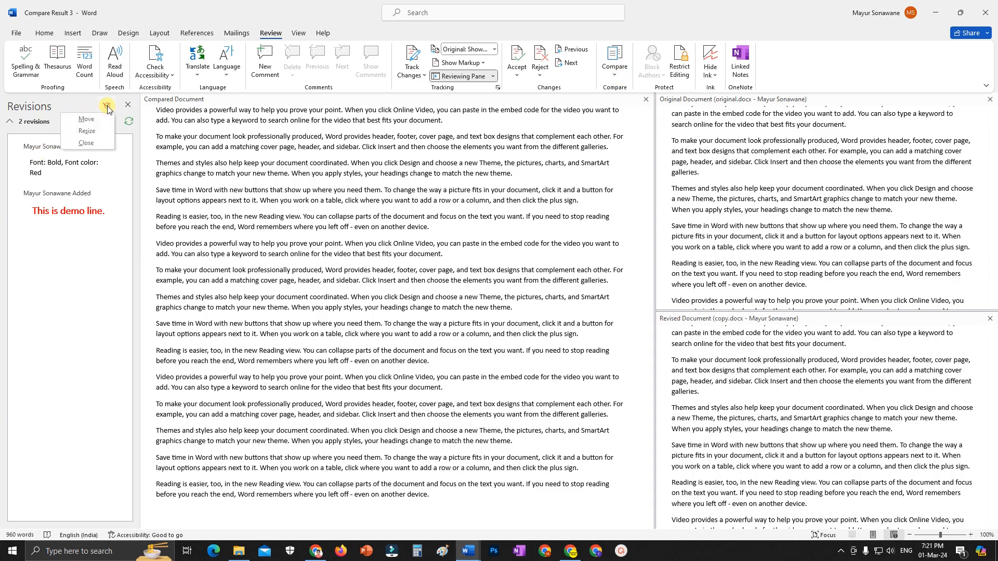
pyautogui.click(83, 143)
# Step: Hide the original and revised source documents and close the comparison result without saving it
pyautogui.scroll(10, 446, 256)
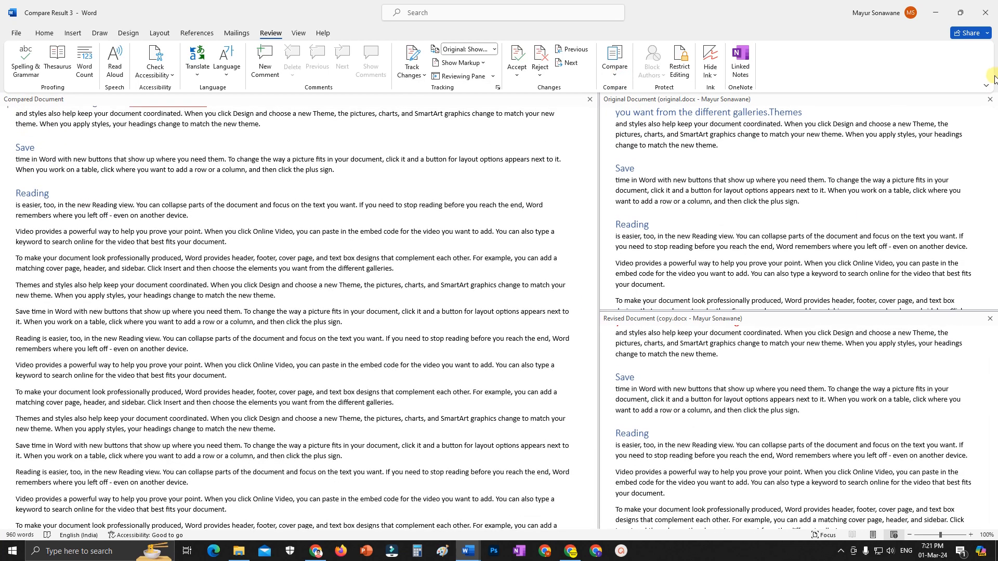
pyautogui.click(991, 99)
pyautogui.click(990, 100)
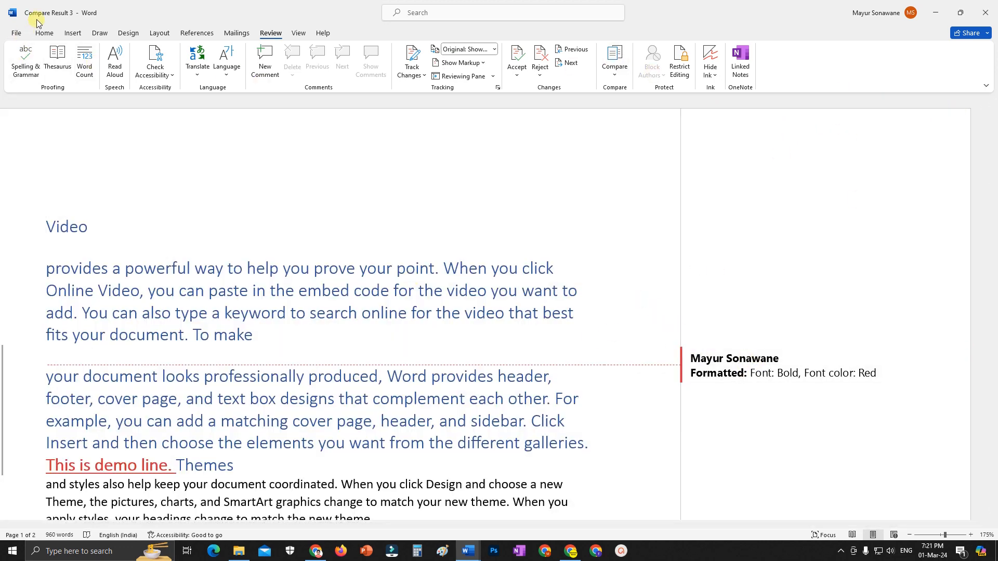
pyautogui.click(985, 12)
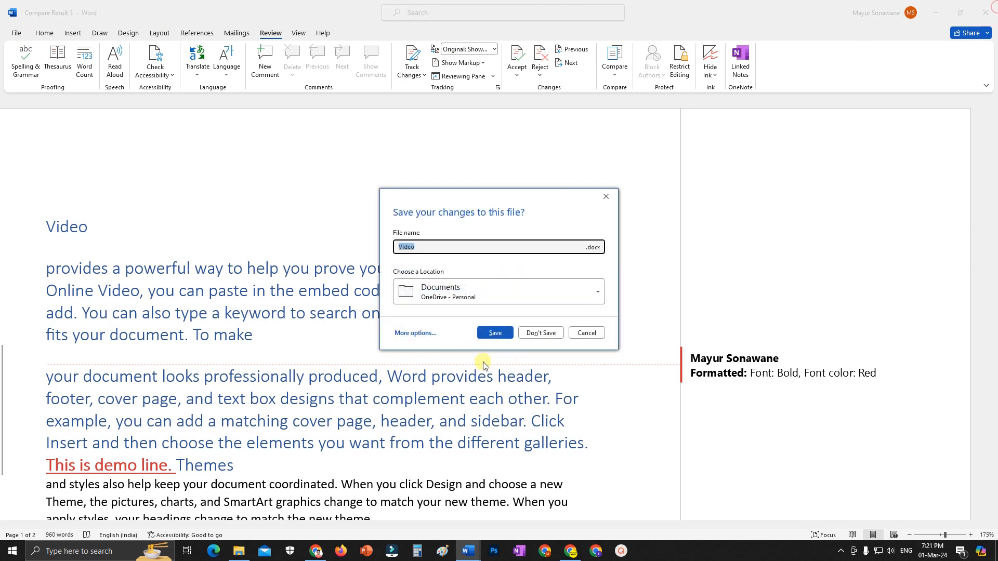
pyautogui.click(555, 331)
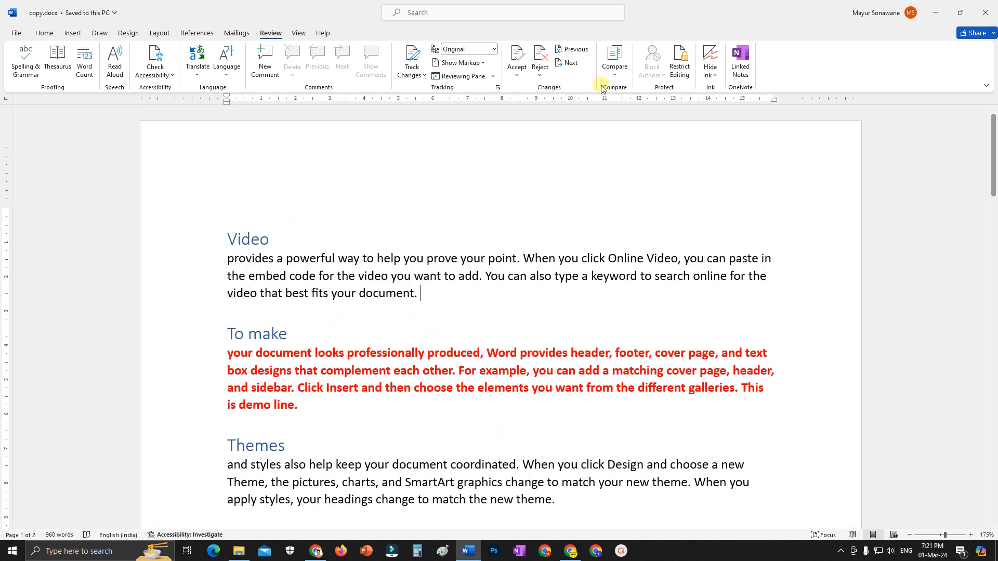
# Step: Start combining revisions and choose original.docx from Demo2 as the original document
pyautogui.click(611, 68)
pyautogui.click(643, 137)
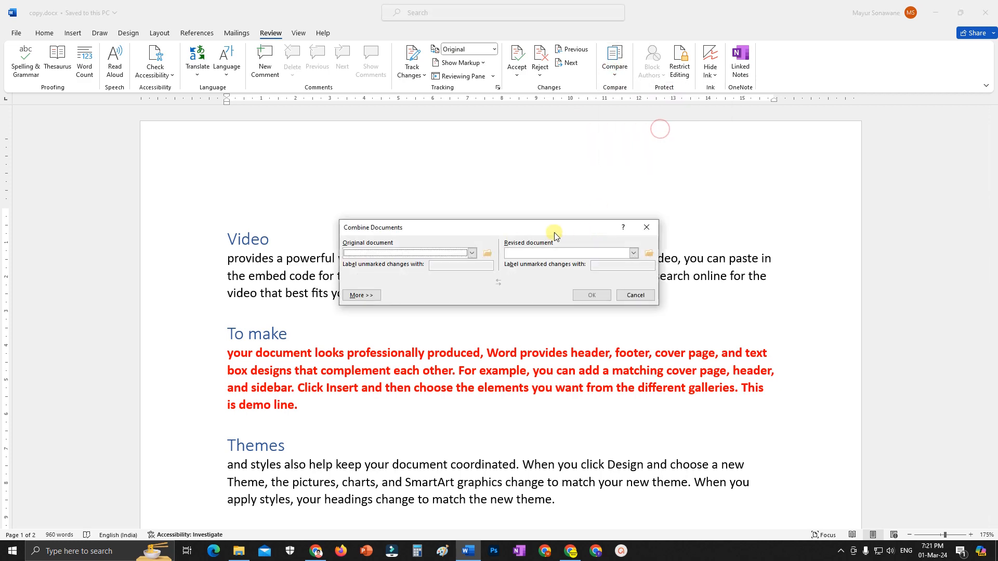
pyautogui.click(485, 253)
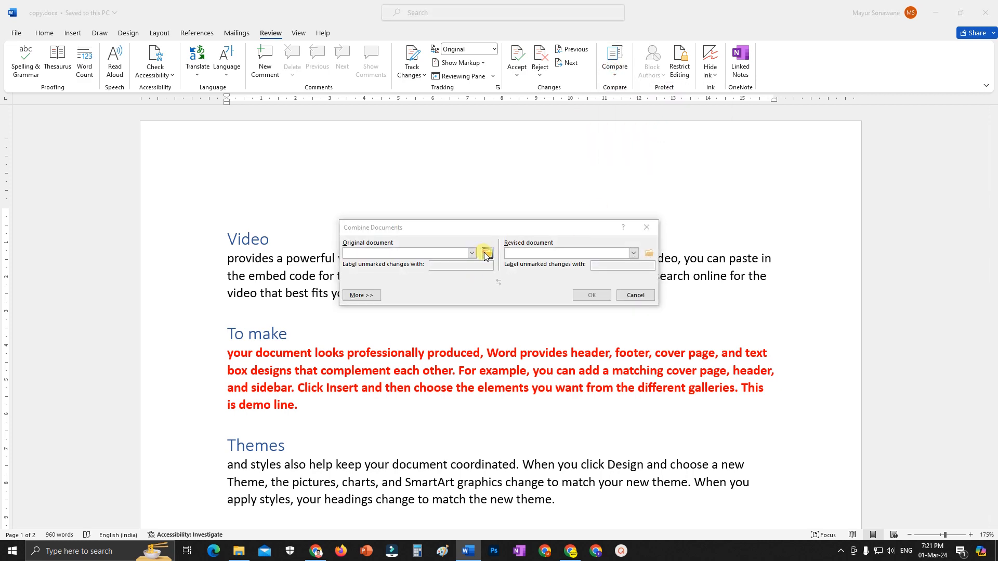
pyautogui.click(454, 321)
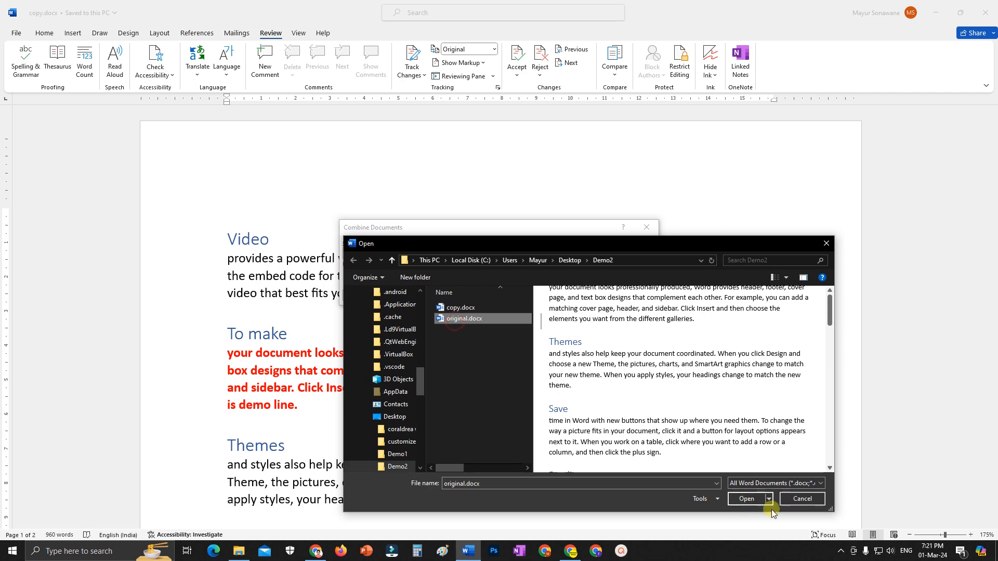
pyautogui.click(747, 499)
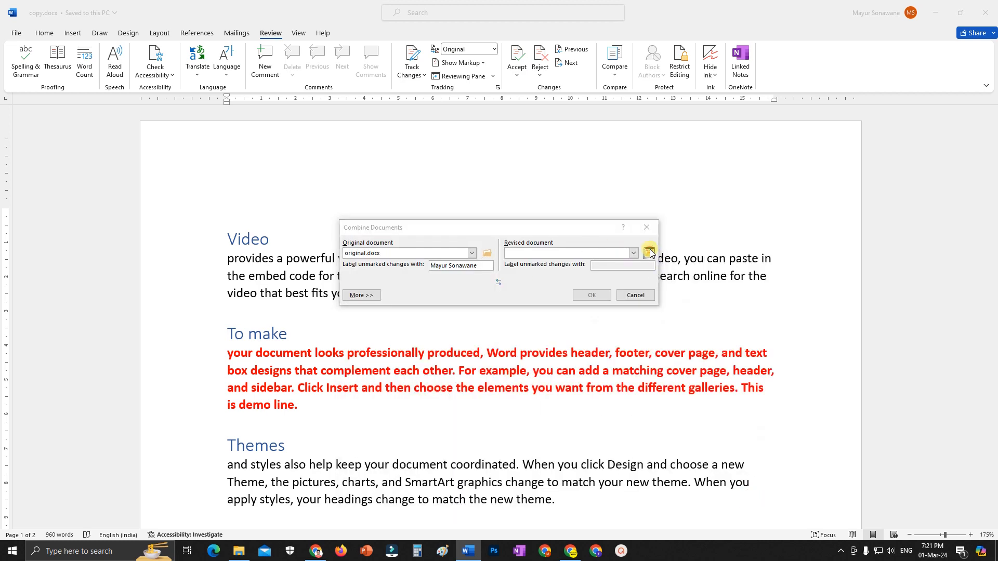
# Step: Choose copy.docx as the revised document and combine both versions into a single document
pyautogui.click(650, 251)
pyautogui.click(461, 307)
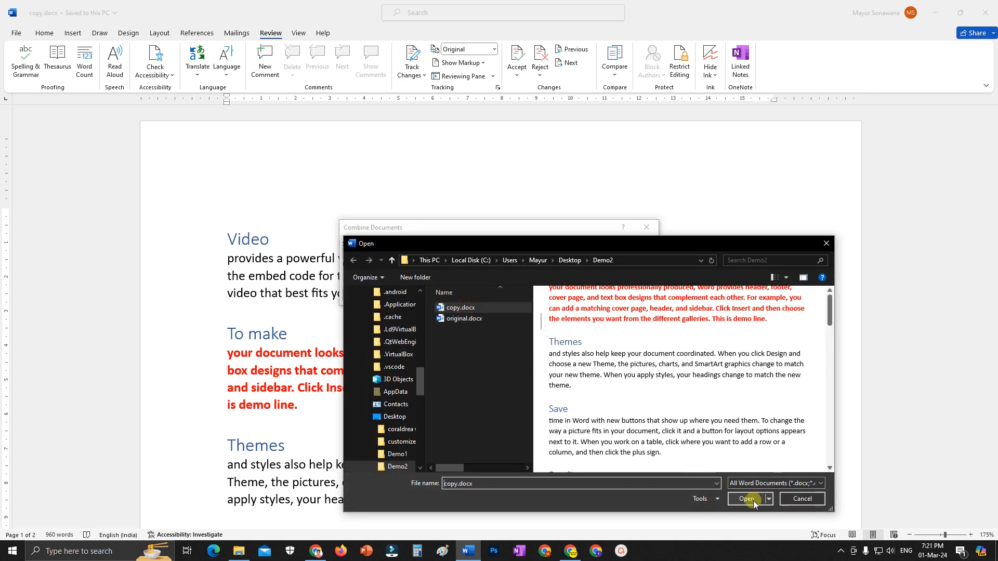
pyautogui.click(748, 499)
pyautogui.click(579, 295)
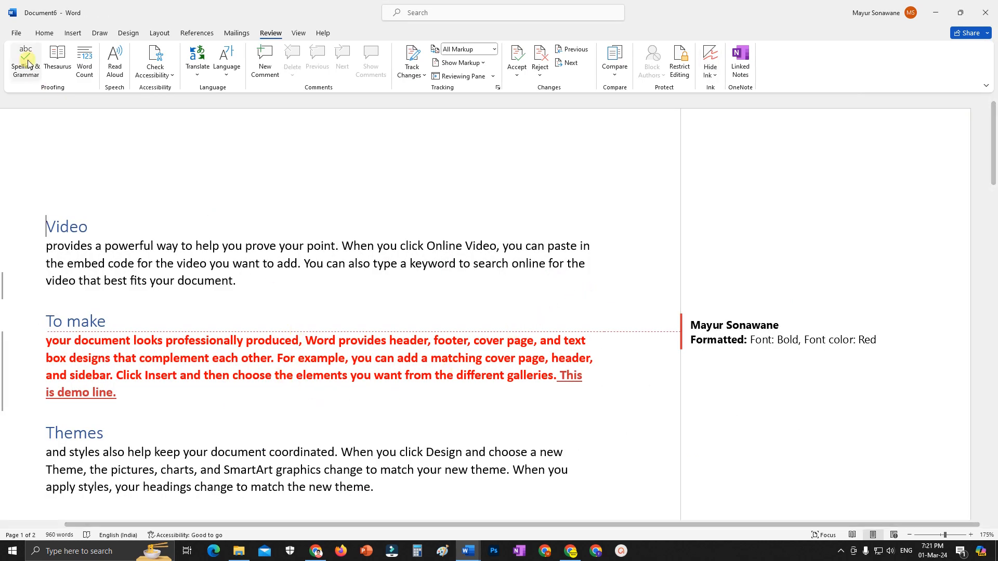
# Step: Look through the combined document for the marked formatting change and inserted sentence
pyautogui.scroll(-1, 257, 348)
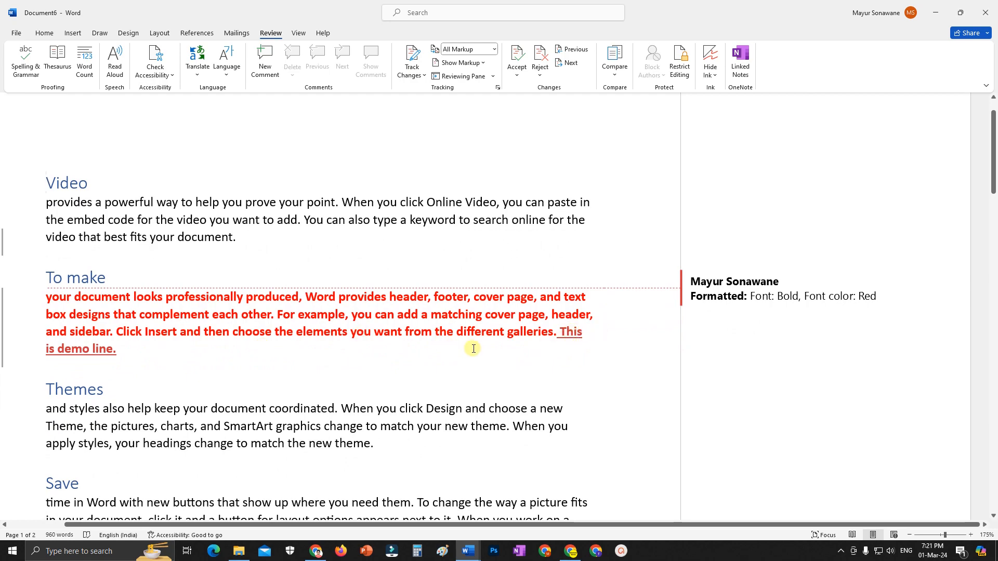
pyautogui.scroll(1, 364, 356)
pyautogui.scroll(-10, 361, 382)
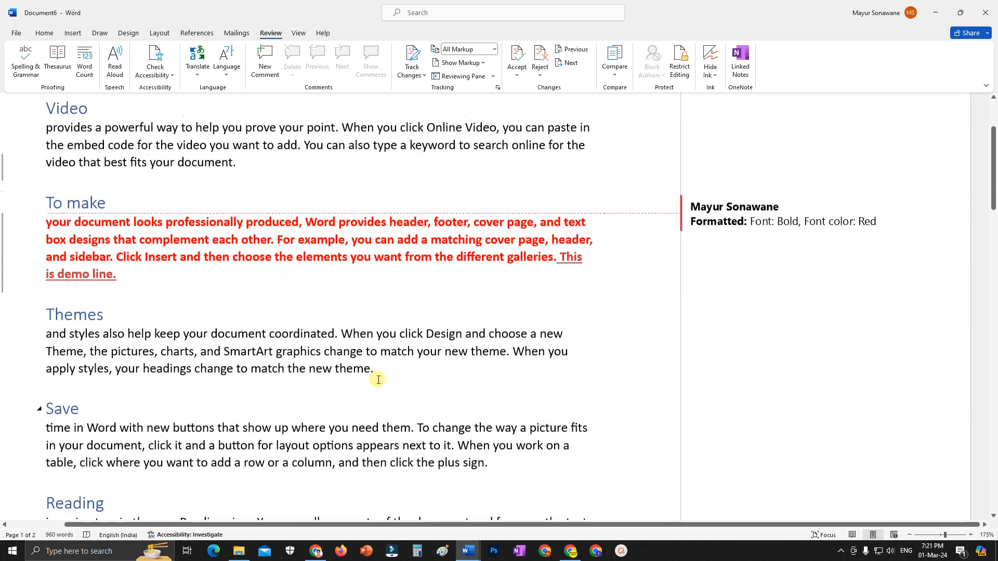
pyautogui.scroll(2, 442, 373)
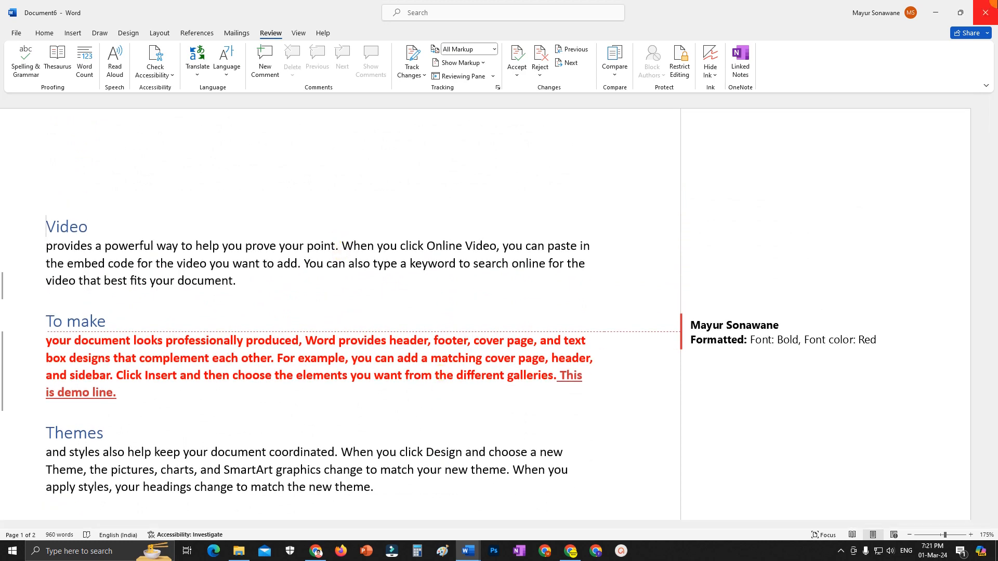
# Step: Close the combined document without saving it, and close copy.docx
pyautogui.click(986, 11)
pyautogui.click(539, 331)
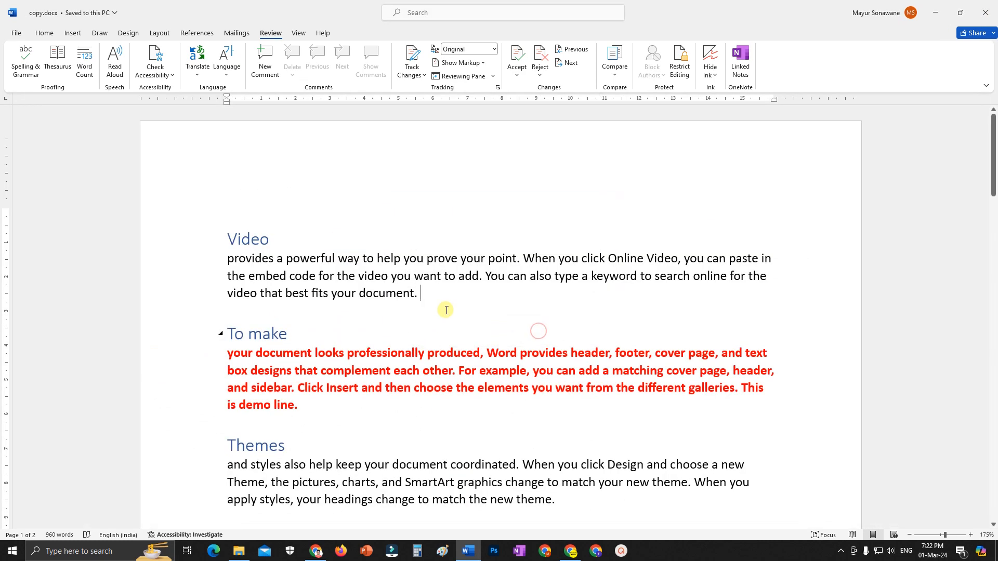
pyautogui.scroll(-2, 439, 401)
pyautogui.scroll(2, 438, 401)
pyautogui.click(987, 11)
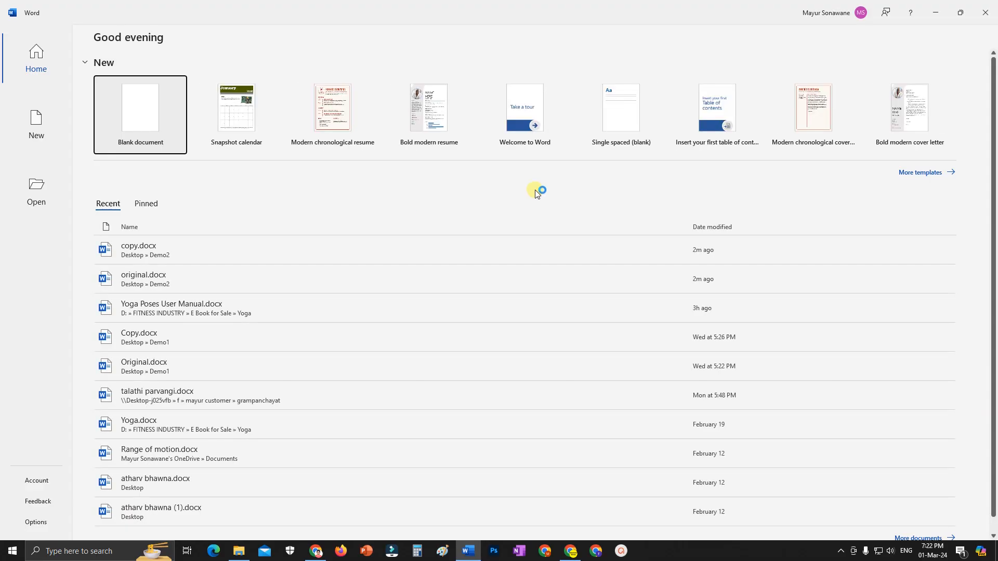
# Step: Open original.docx from the Demo2 folder, dismiss the notices, and set its markup view to Original
pyautogui.click(193, 281)
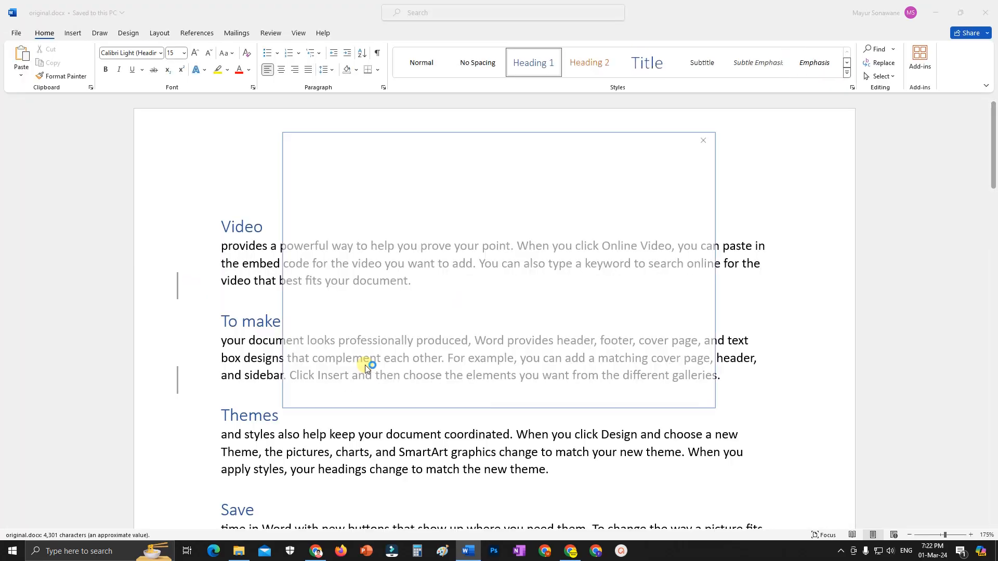
pyautogui.click(709, 135)
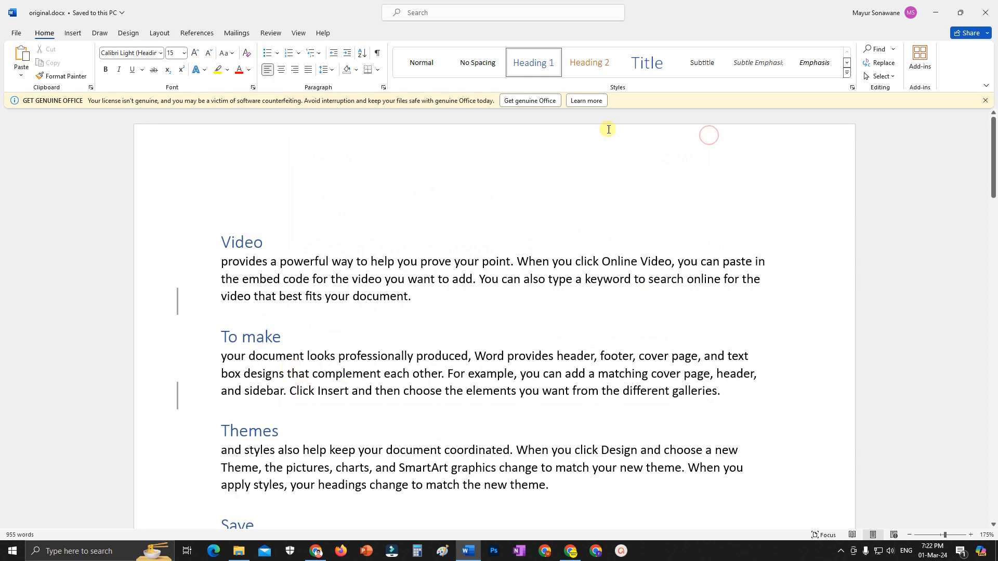
pyautogui.click(985, 100)
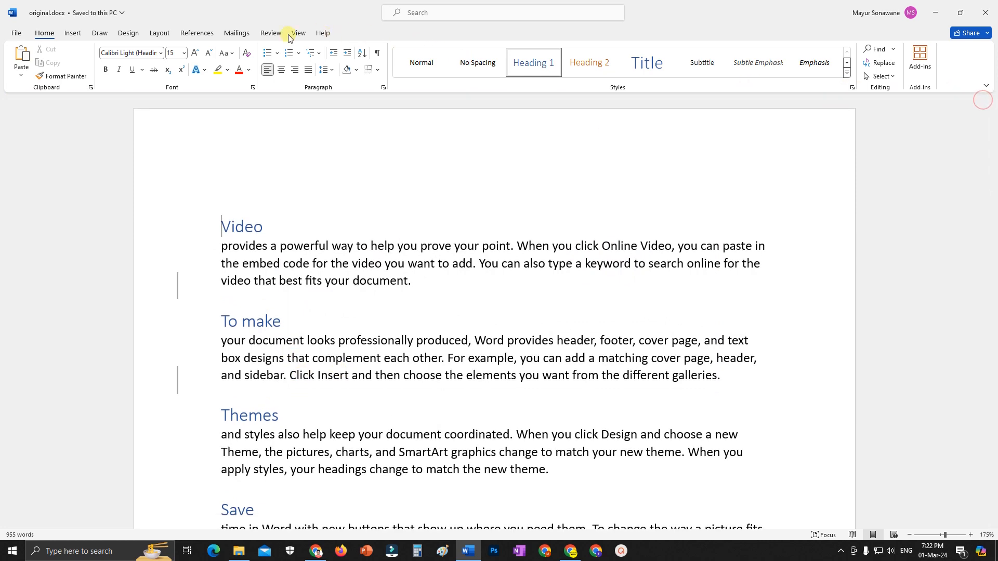
pyautogui.click(270, 33)
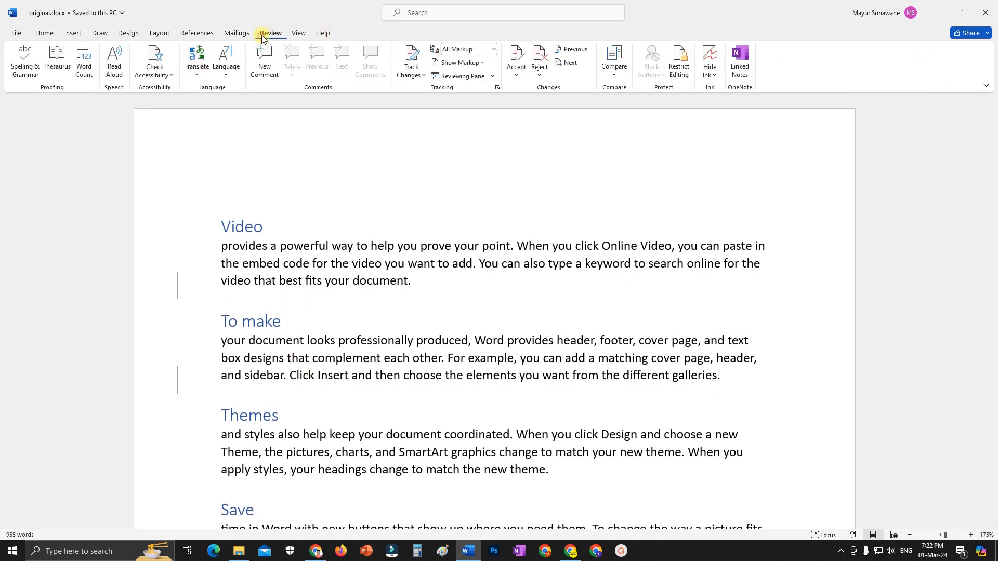
pyautogui.click(495, 53)
pyautogui.click(480, 95)
pyautogui.click(420, 288)
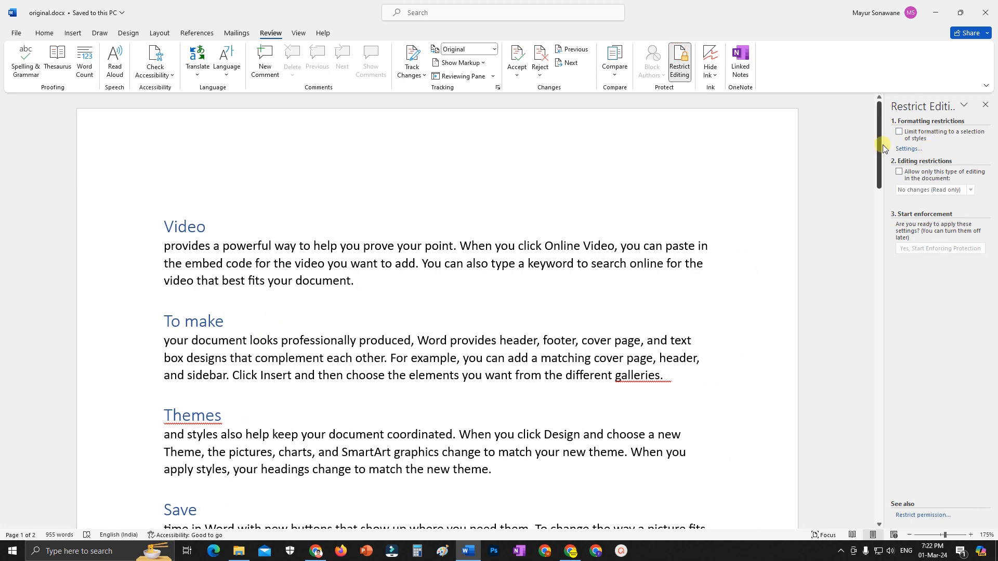
# Step: Turn on restrictions that limit formatting to a selection of styles and allow only one type of editing in the document
pyautogui.moveTo(882, 143); pyautogui.dragTo(829, 158)
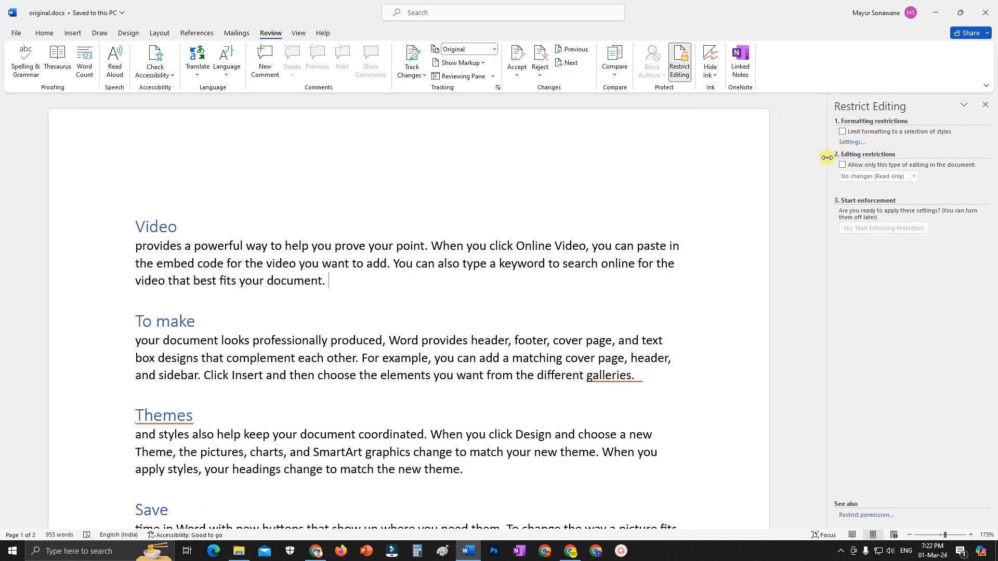
pyautogui.click(985, 105)
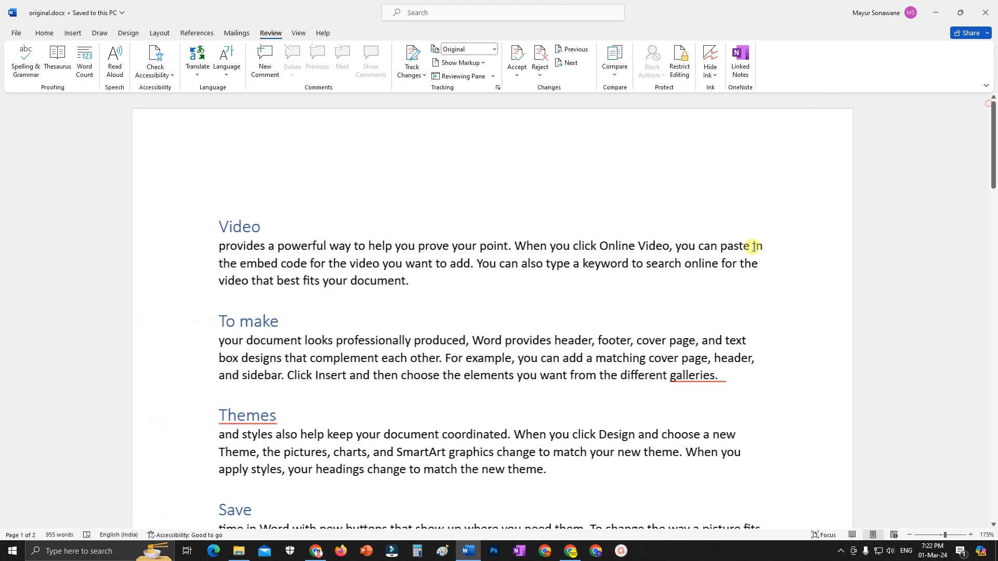
pyautogui.click(680, 64)
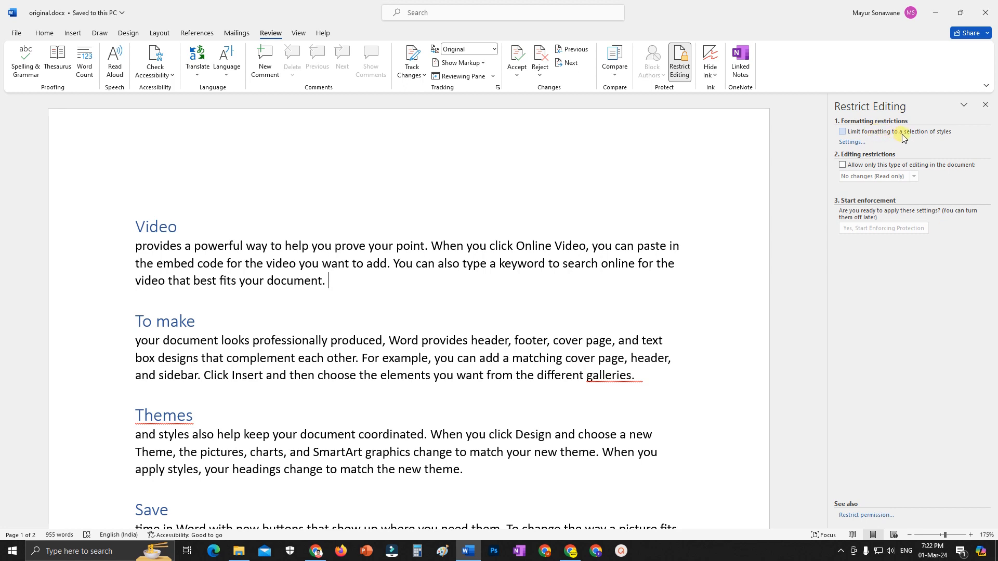
pyautogui.click(843, 133)
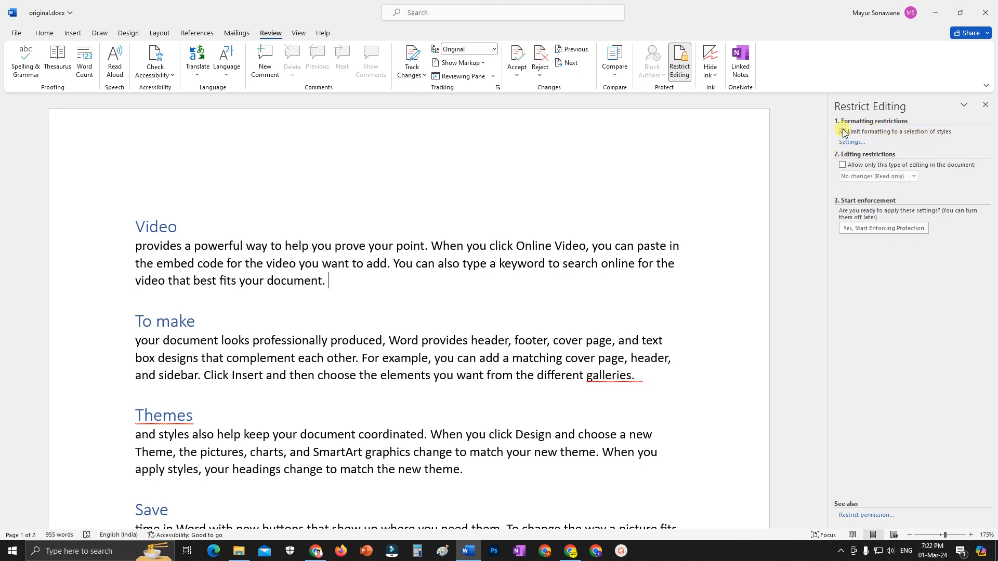
pyautogui.click(843, 165)
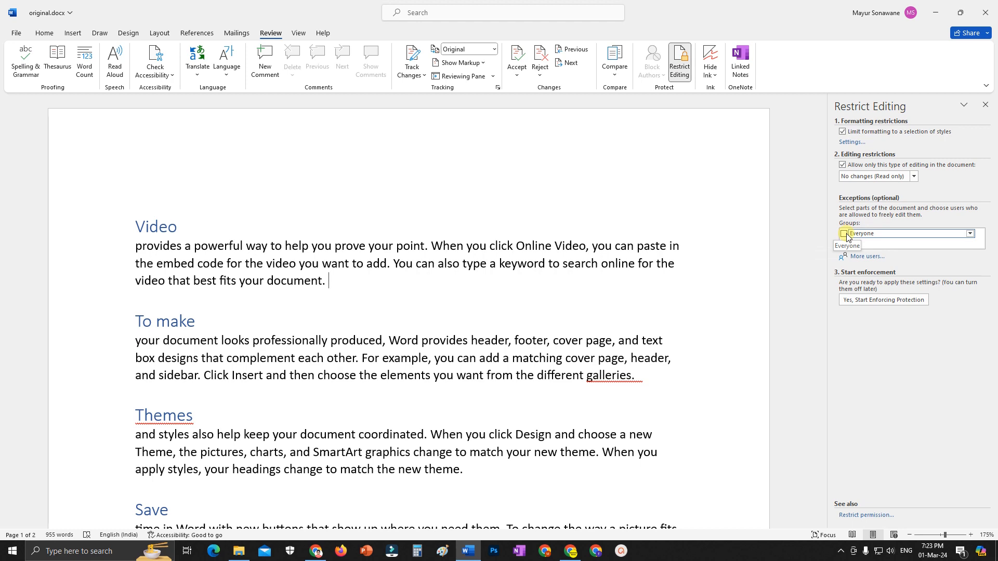
# Step: Set the allowed editing to No changes (Read only) and start enforcing protection with a confirmed password
pyautogui.click(914, 176)
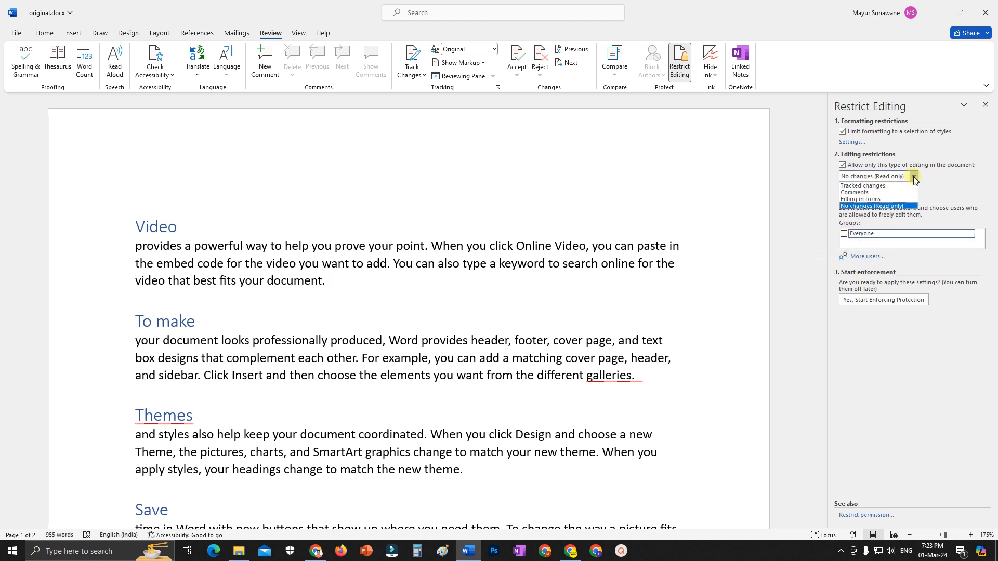
pyautogui.click(872, 207)
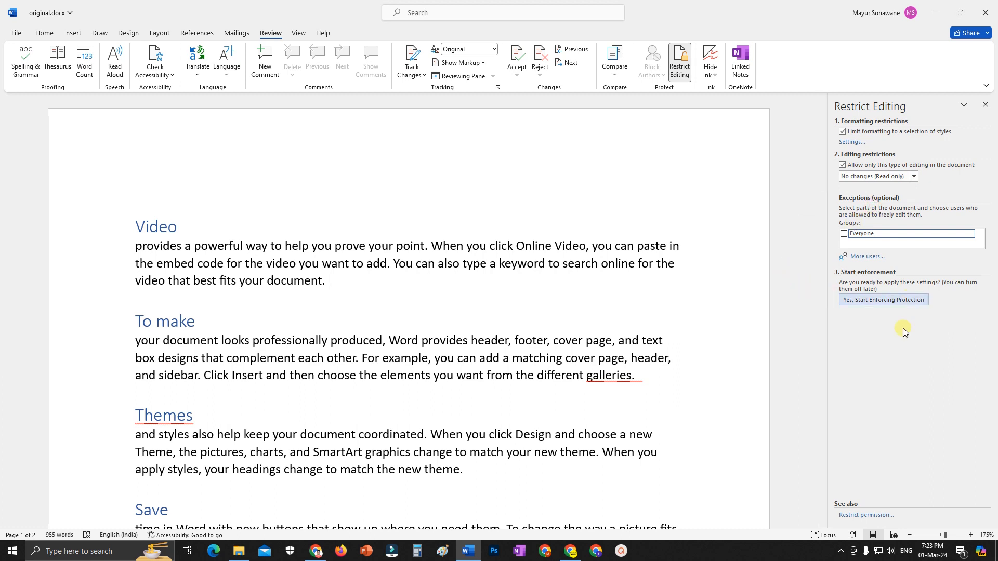
pyautogui.click(865, 301)
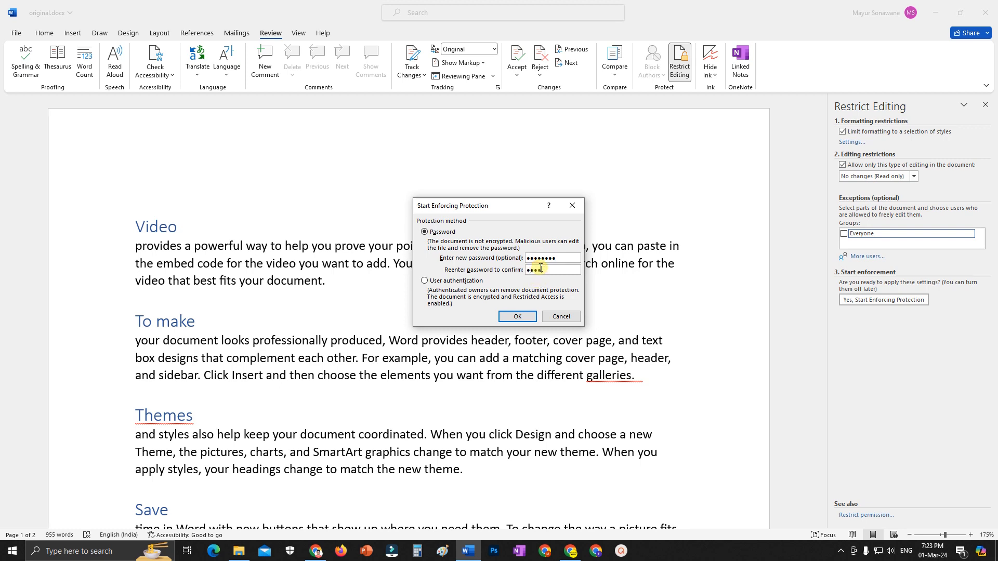
pyautogui.click(518, 315)
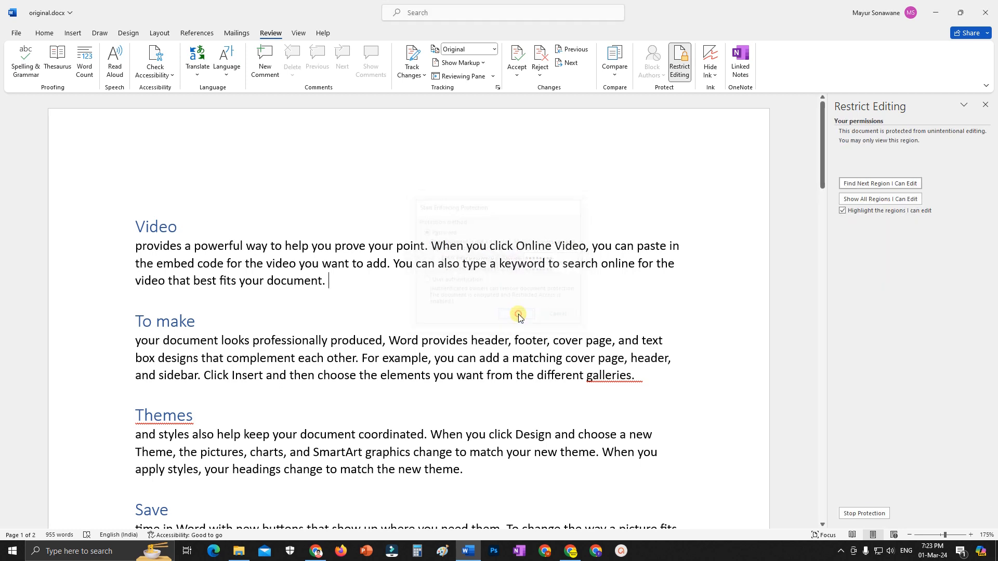
# Step: Look through the Home, Insert, Draw, Design, Layout, References and Review commands to check which are available under protection
pyautogui.click(44, 33)
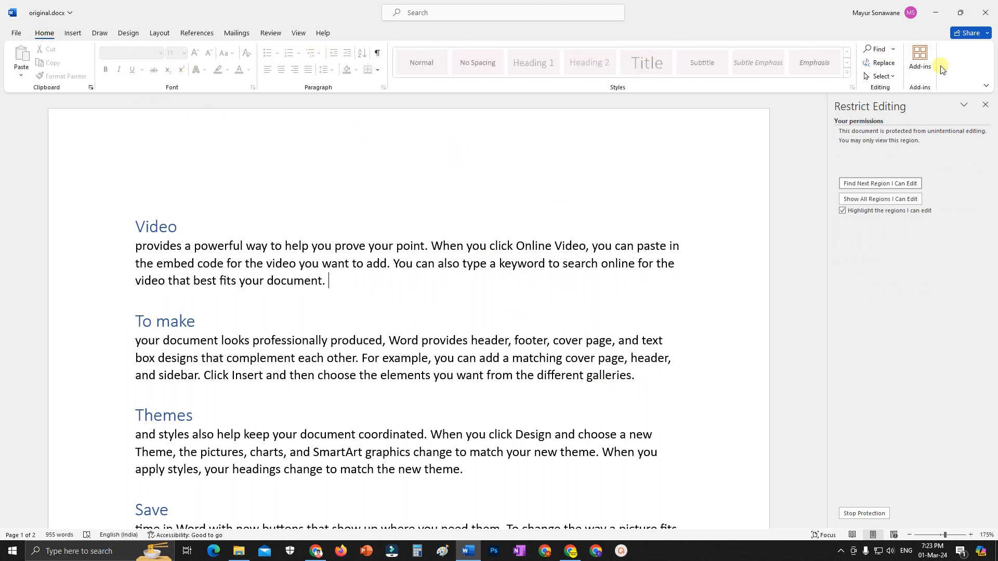
pyautogui.click(75, 34)
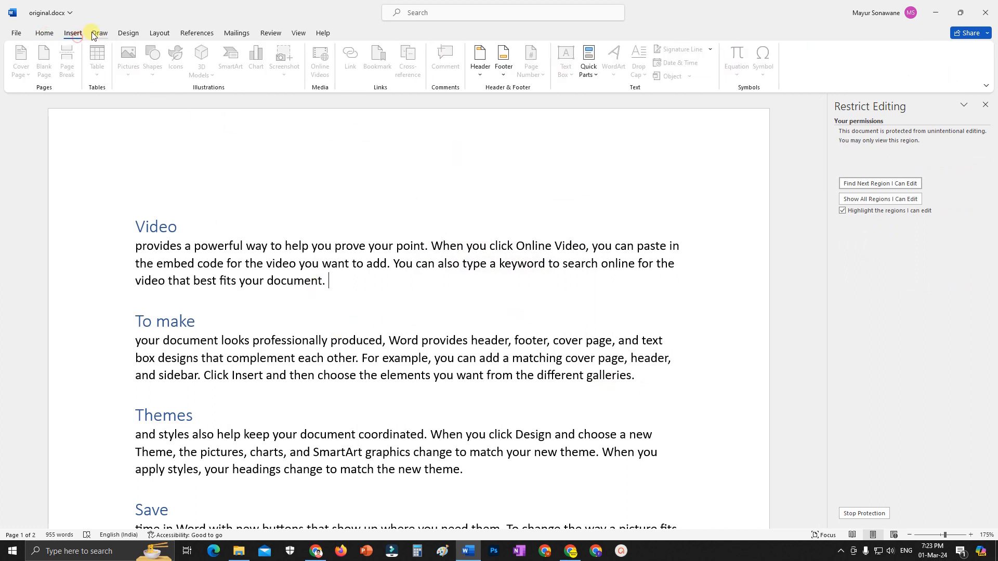
pyautogui.click(99, 33)
pyautogui.click(128, 33)
pyautogui.click(159, 33)
pyautogui.click(197, 33)
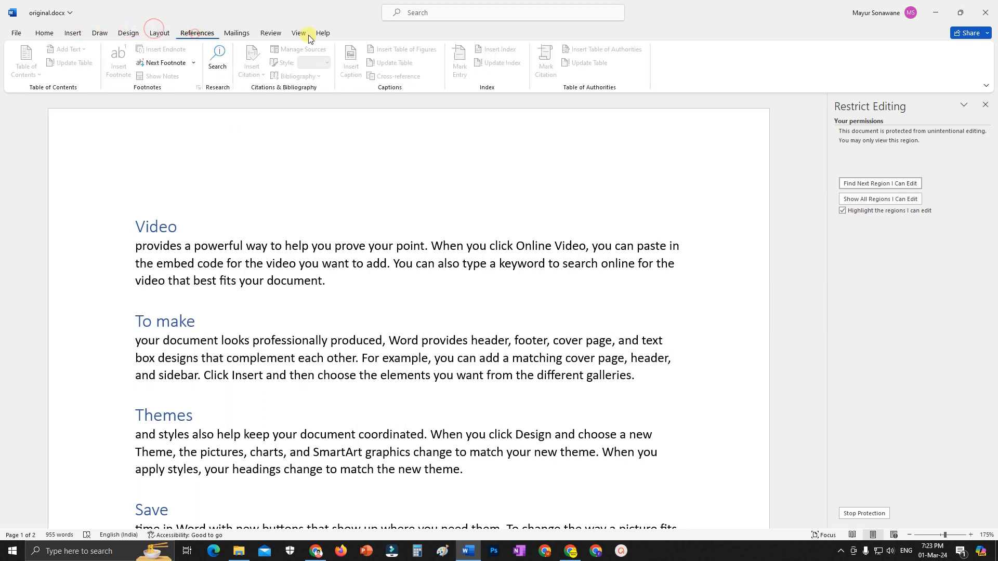
pyautogui.click(273, 31)
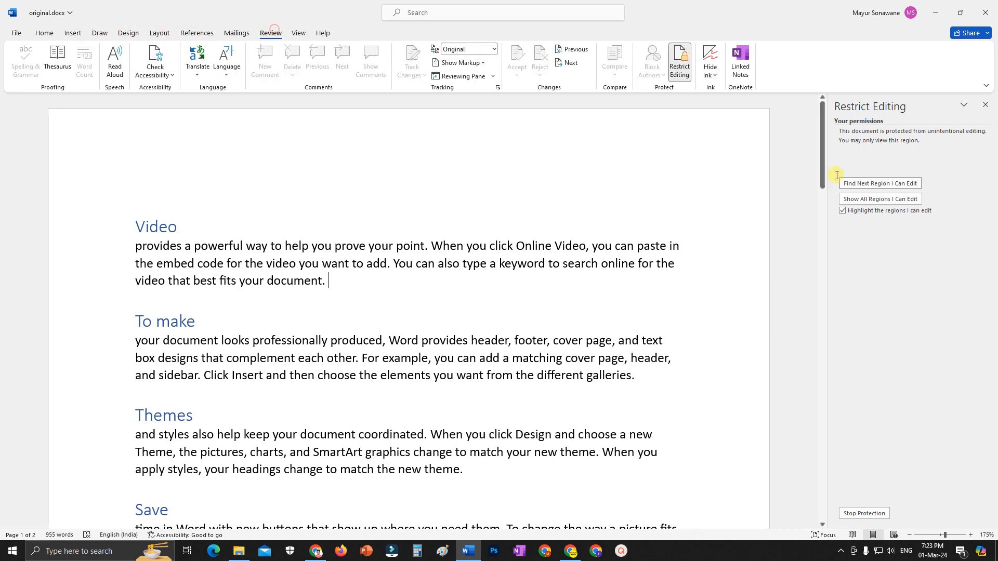
# Step: Stop the document protection by entering the protection password, and close the Restrict Editing settings
pyautogui.click(866, 514)
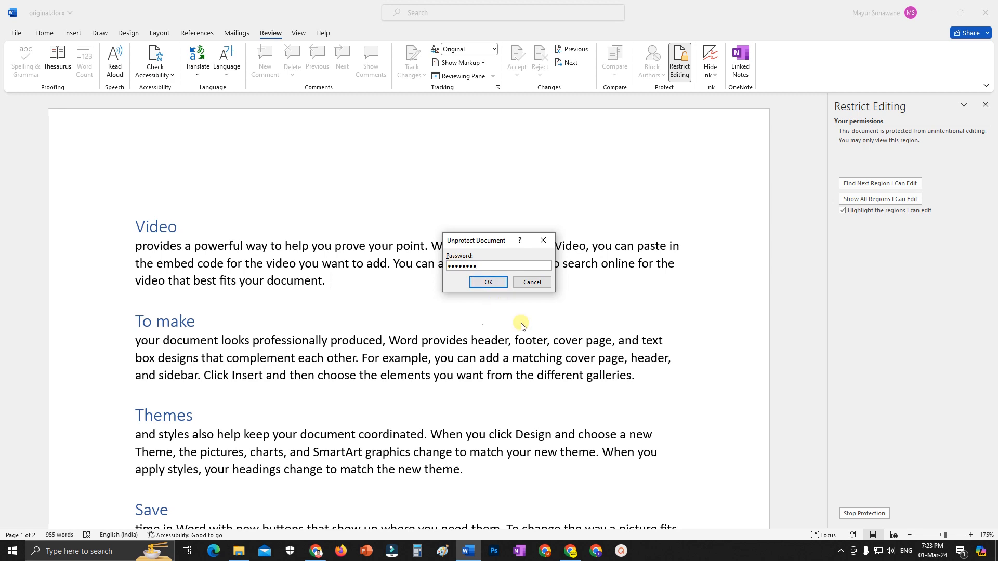
pyautogui.click(488, 282)
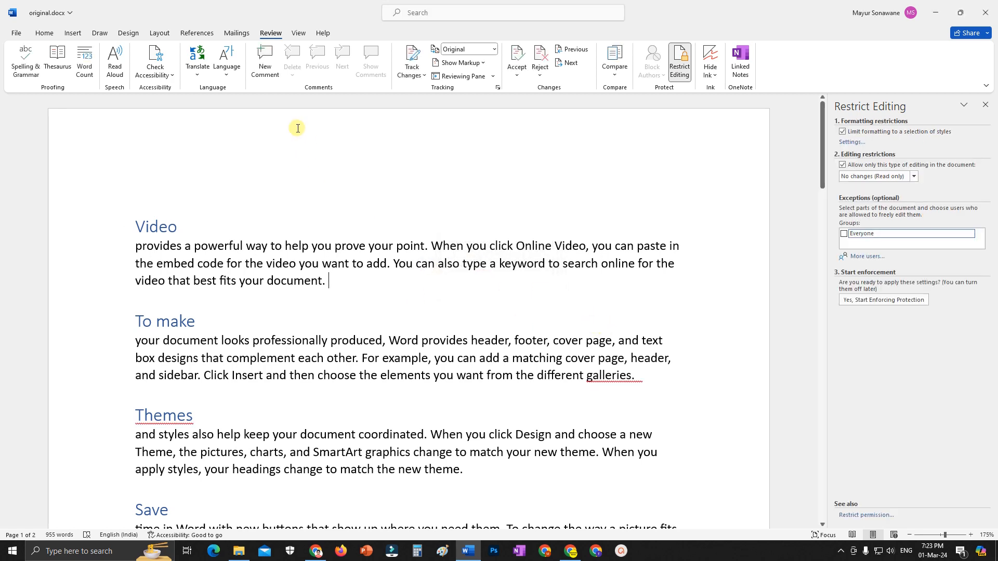
pyautogui.click(44, 33)
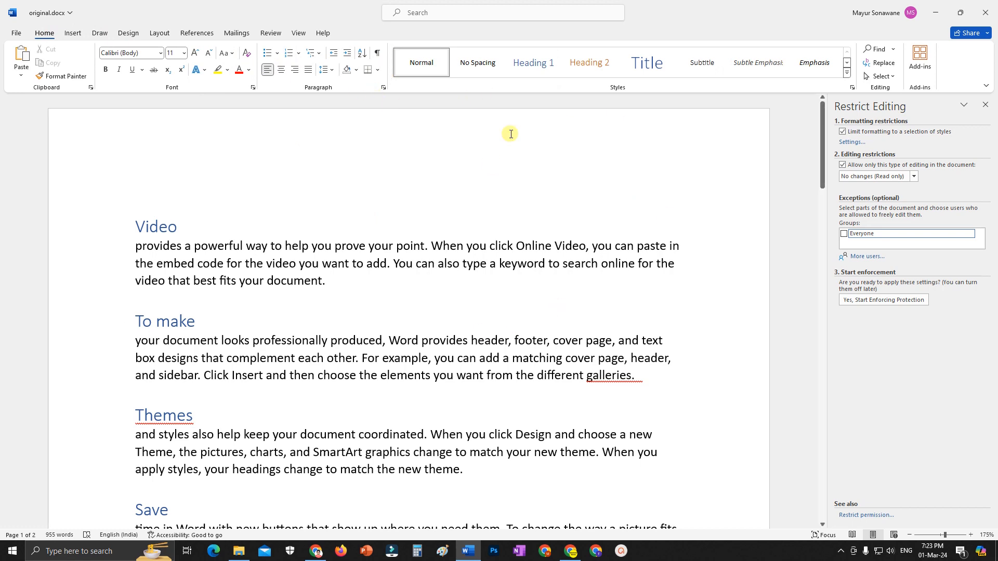
pyautogui.click(270, 33)
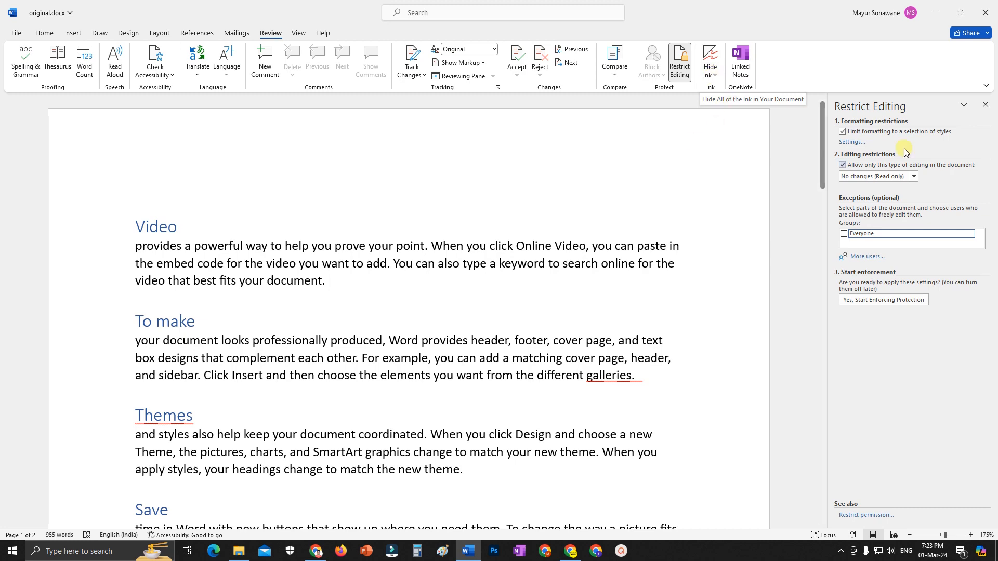
pyautogui.click(985, 104)
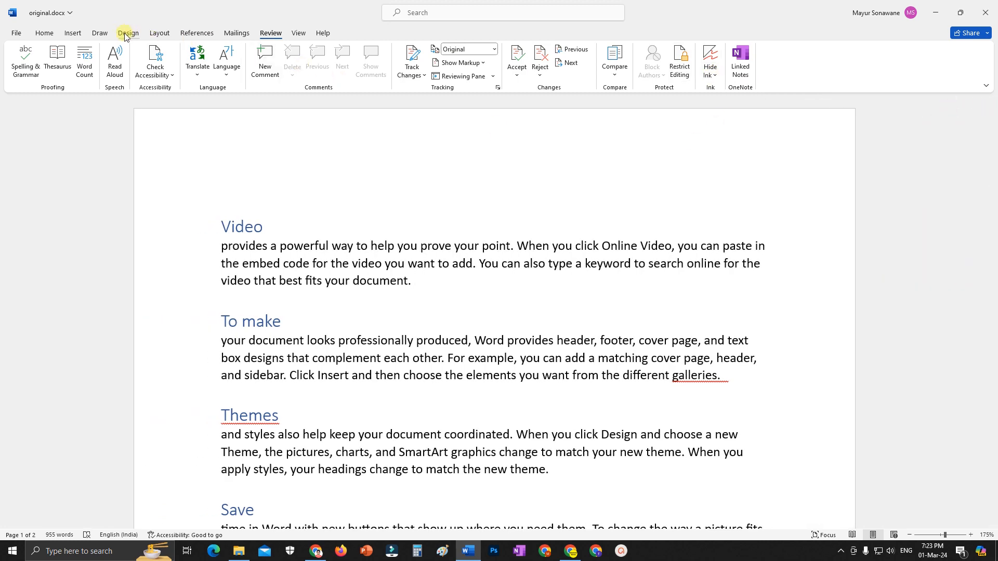
# Step: Handwrite the word "File" in orange ink above and over the start of the Video paragraph
pyautogui.click(100, 33)
pyautogui.click(122, 59)
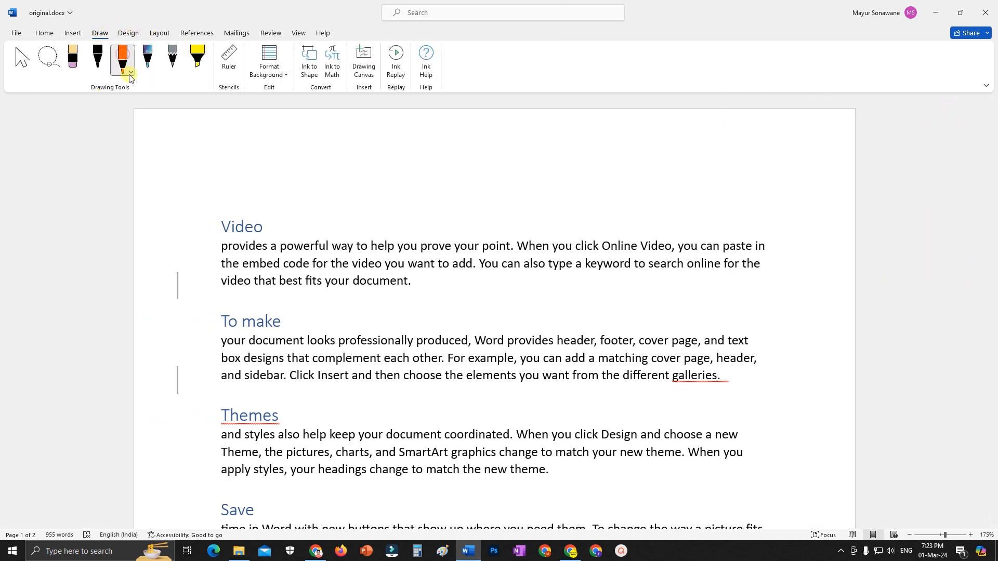
pyautogui.click(130, 72)
pyautogui.click(121, 158)
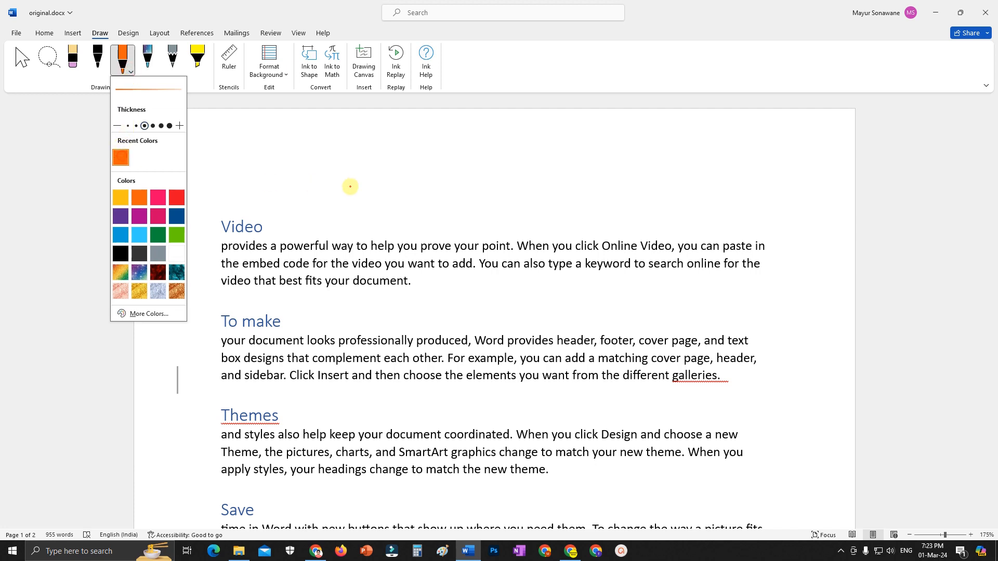
pyautogui.moveTo(356, 189); pyautogui.dragTo(369, 251)
pyautogui.moveTo(356, 190); pyautogui.dragTo(400, 173)
pyautogui.moveTo(362, 220)
pyautogui.mouseDown()
pyautogui.moveTo(391, 211)
pyautogui.moveTo(419, 232)
pyautogui.mouseUp()
pyautogui.click(413, 193)
pyautogui.moveTo(429, 166)
pyautogui.mouseDown()
pyautogui.moveTo(449, 237)
pyautogui.moveTo(522, 215)
pyautogui.mouseUp()
# Step: Hide the document's ink and show it again, and delete all ink in the document
pyautogui.click(271, 33)
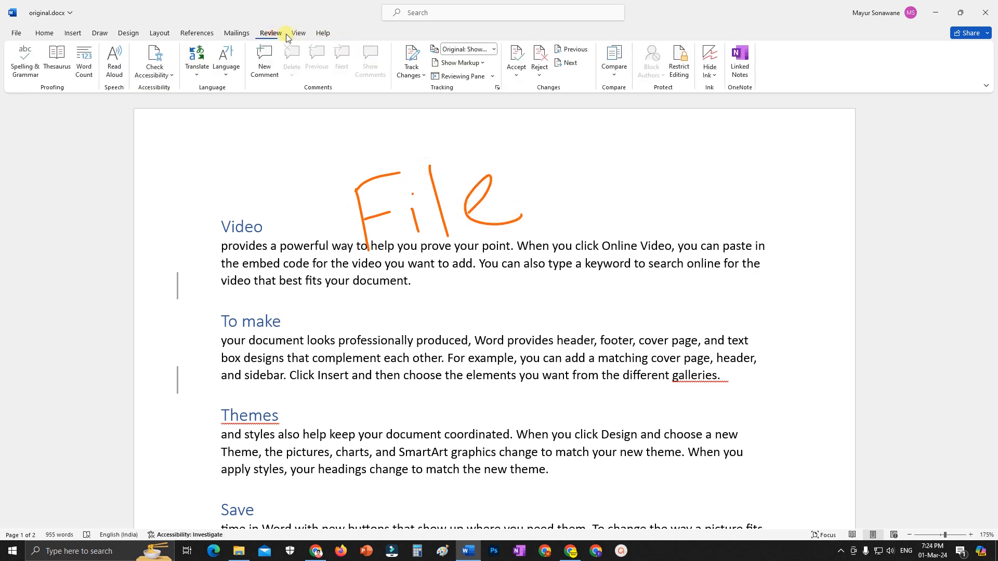
pyautogui.click(711, 54)
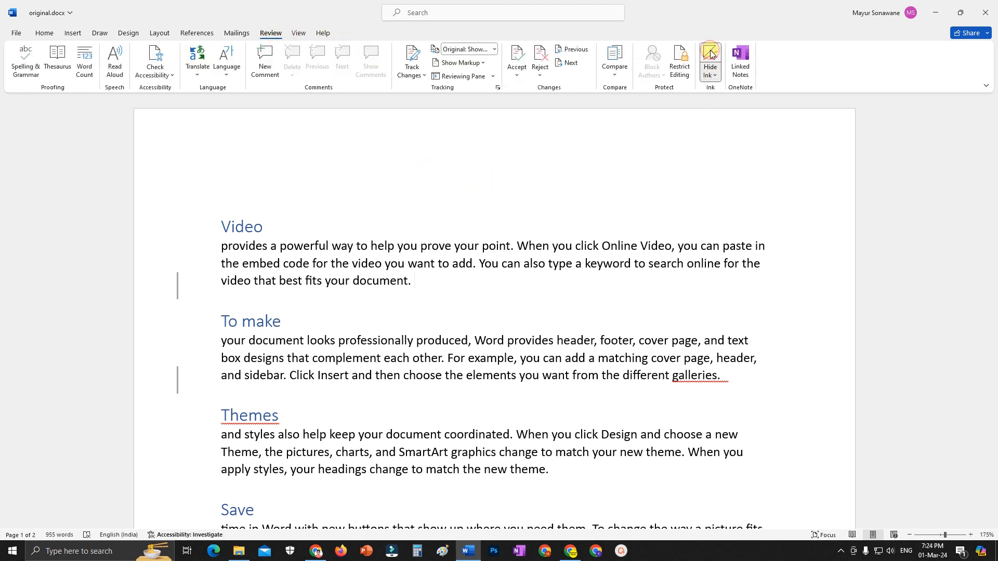
pyautogui.click(711, 54)
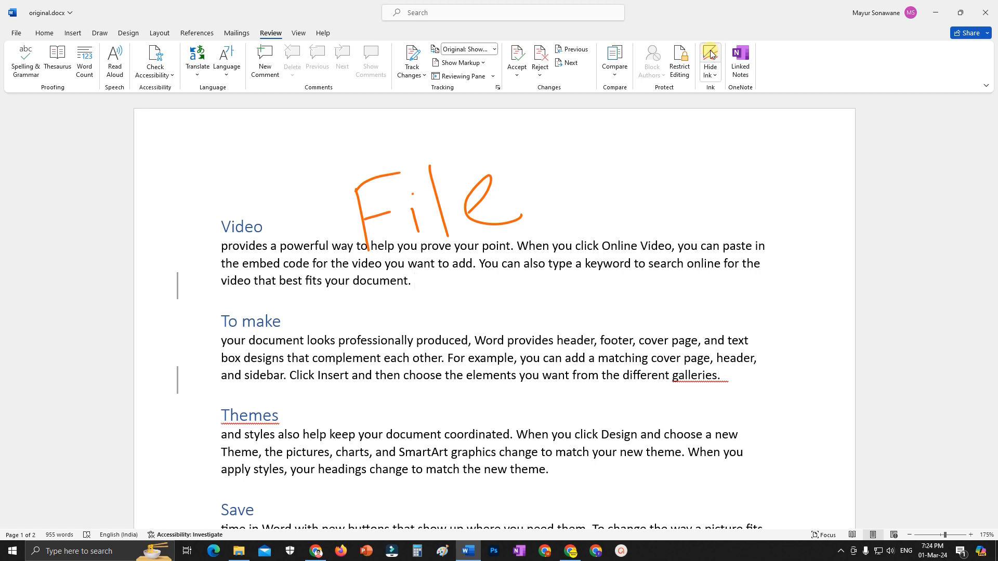
pyautogui.click(713, 76)
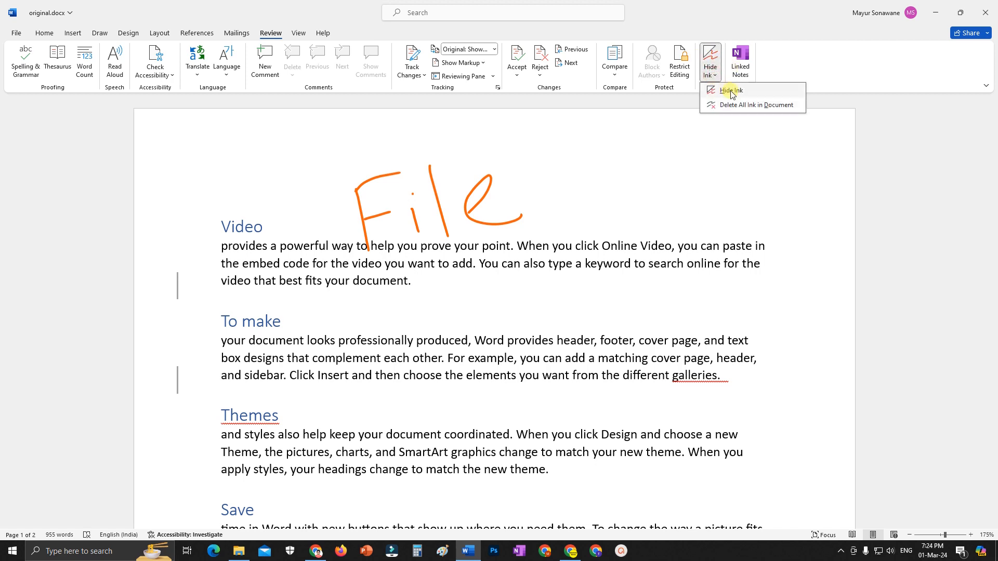
pyautogui.click(744, 106)
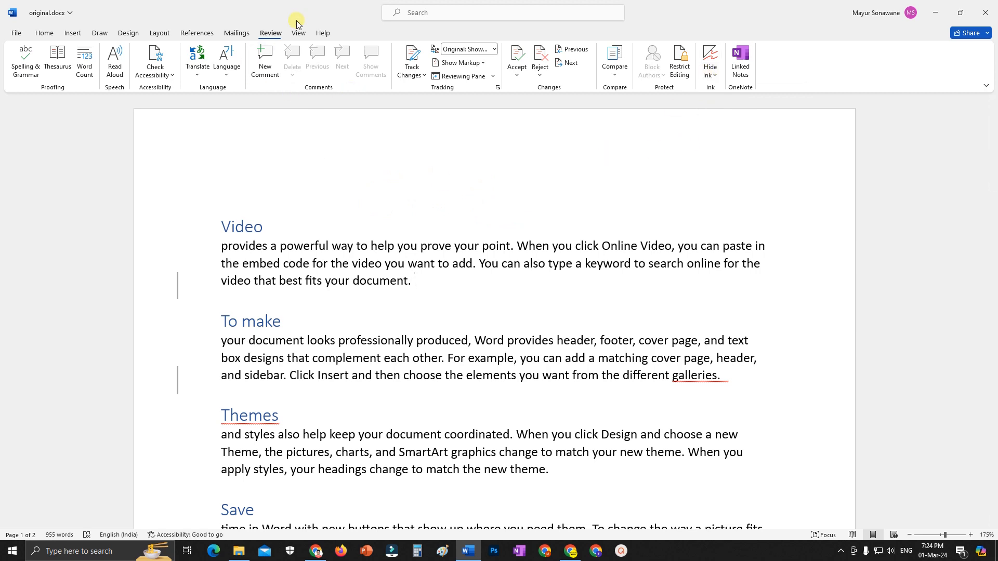
pyautogui.click(840, 552)
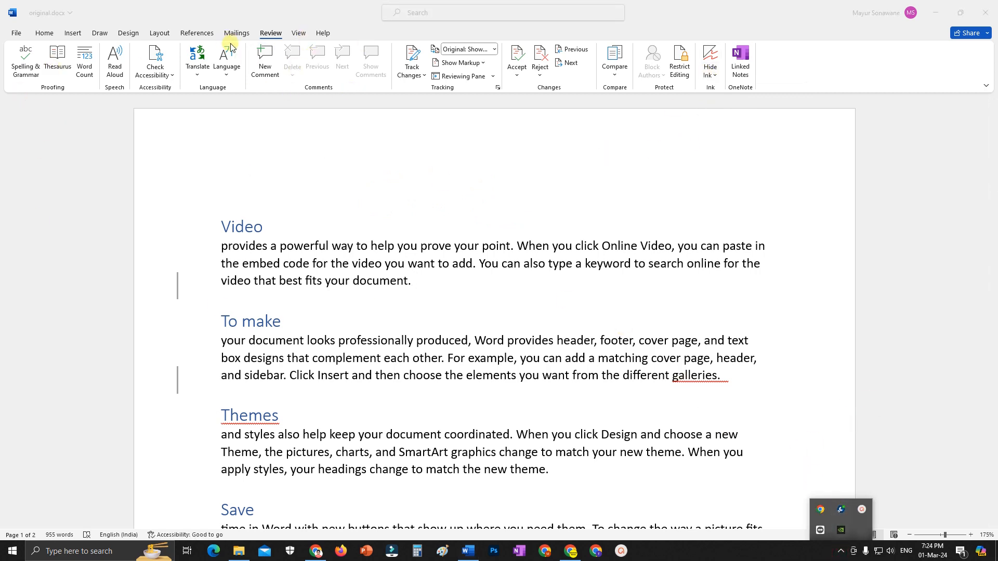
pyautogui.click(857, 508)
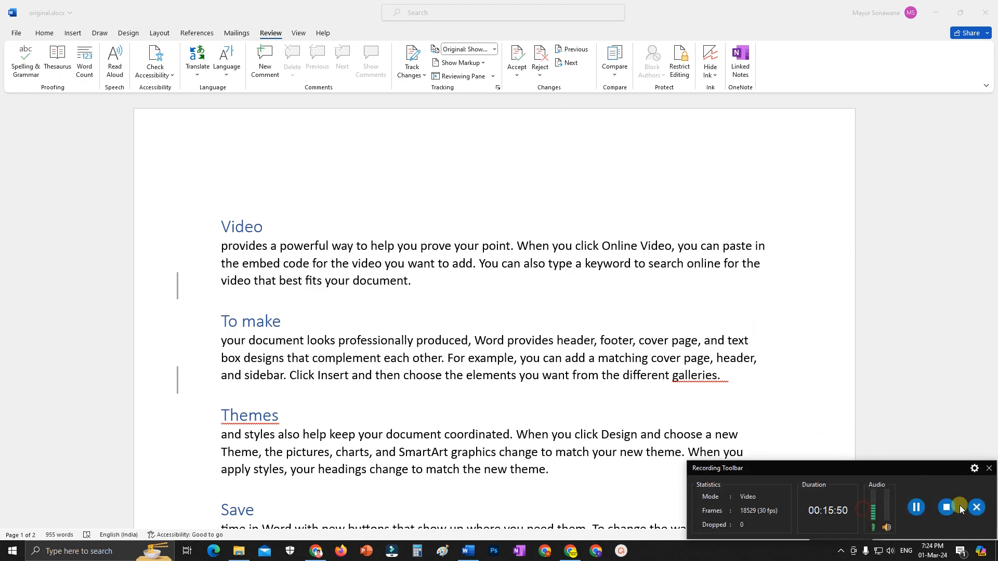